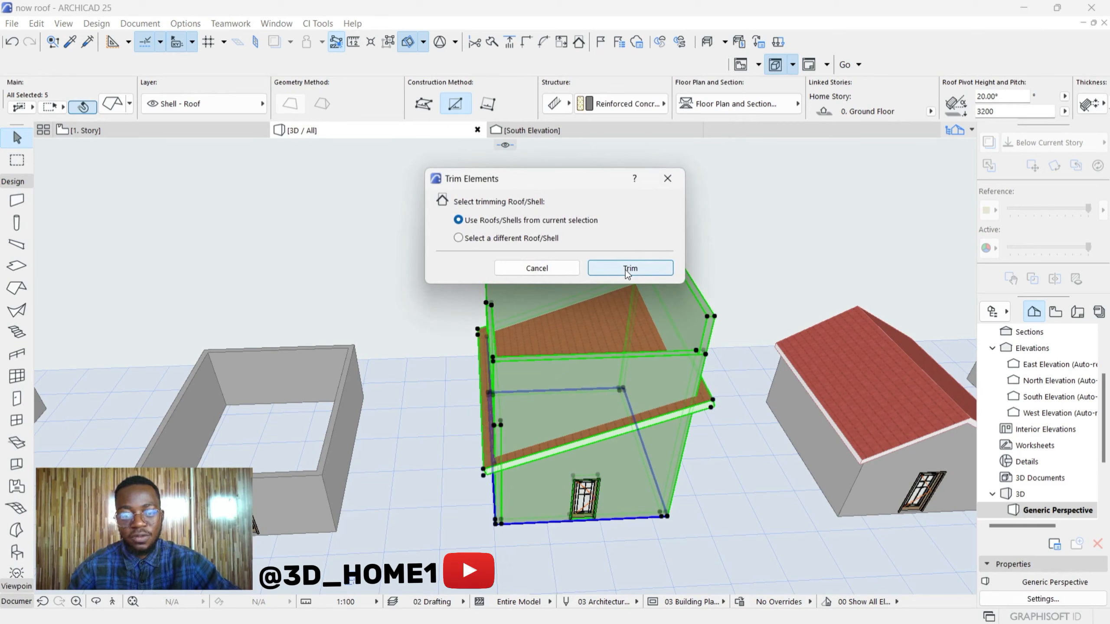
- Trim the selected walls to the single-slope roof, using the roof from the current selection, and clear the selection
left_click(625, 269)
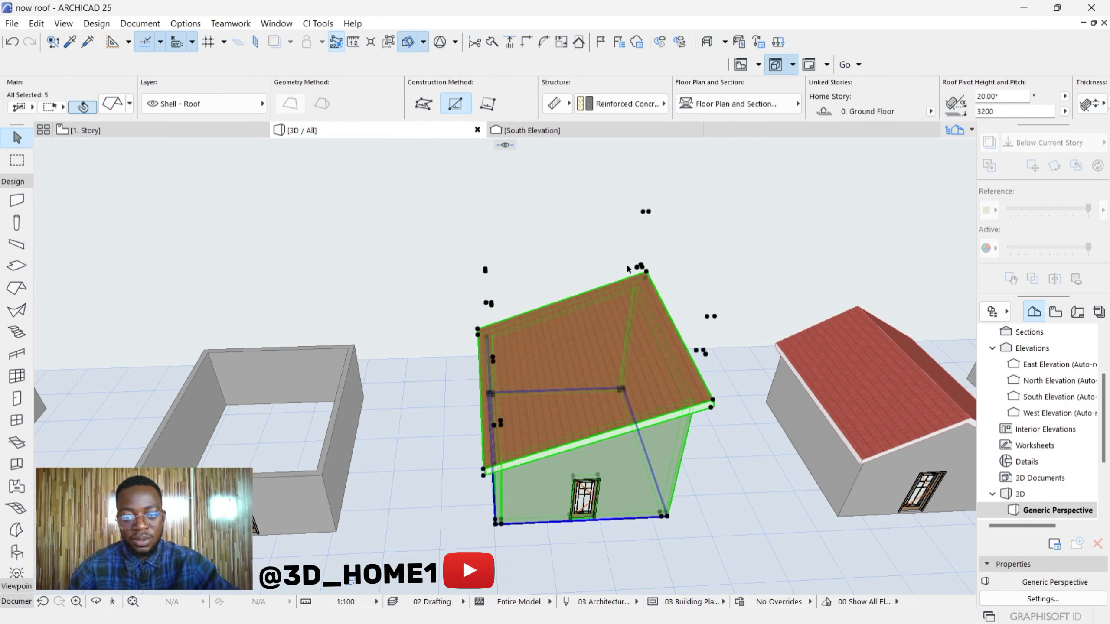
left_click(742, 211)
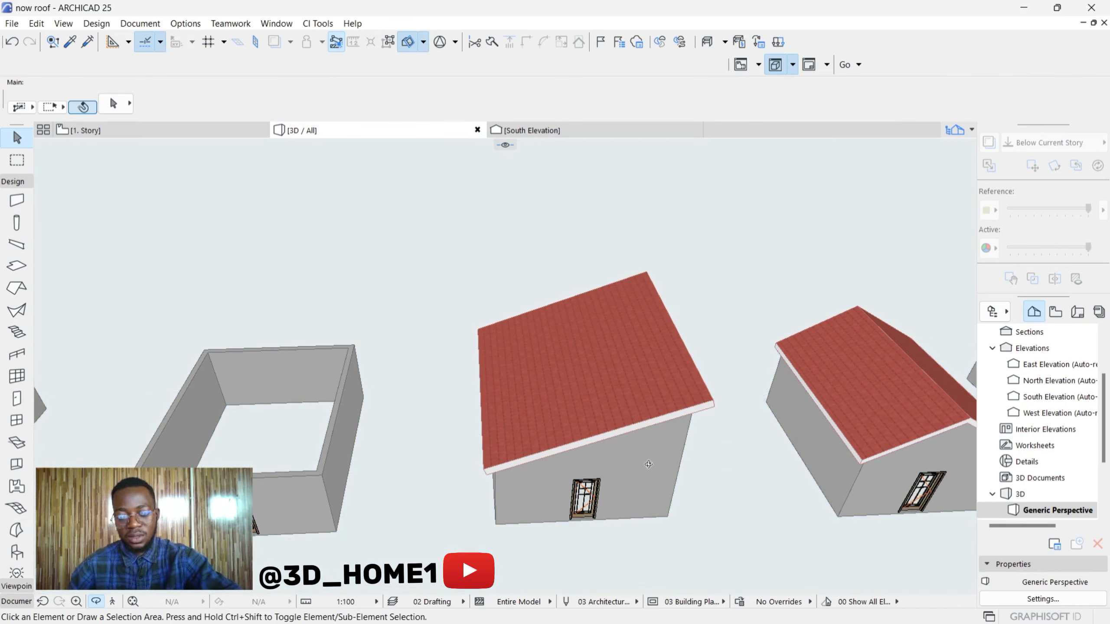
- Examine the trimmed walls under the single-slope roof from several angles and the unroofed houses beside it
middle_click_drag(648, 464, 417, 369, "shift")
scroll(448, 246, "up", 2)
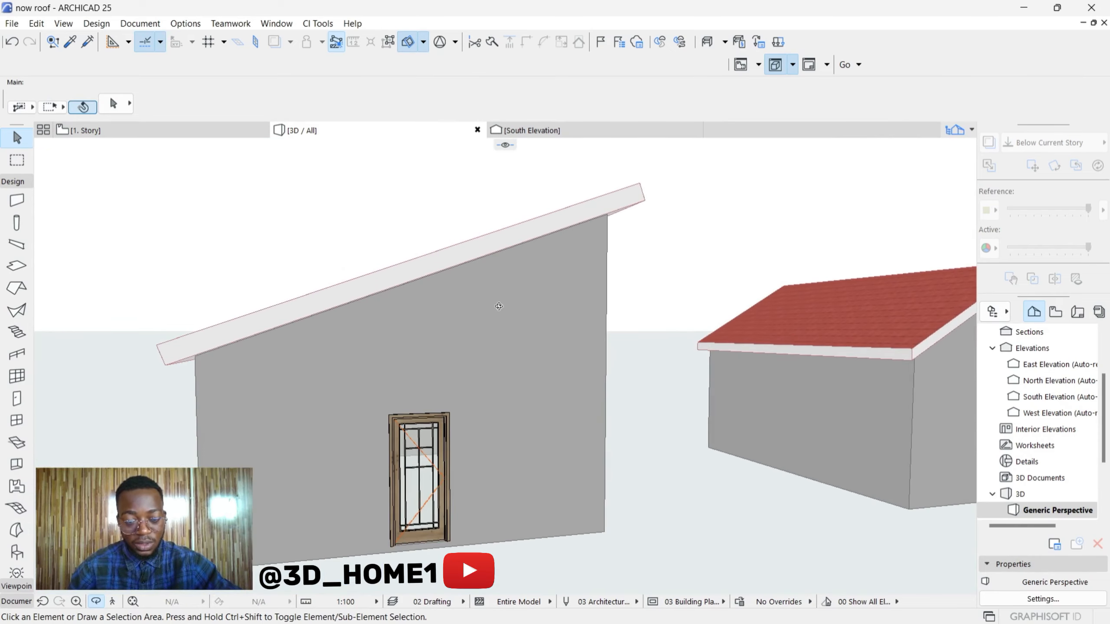
middle_click_drag(501, 307, 618, 293, "shift")
scroll(618, 293, "down", 1)
middle_click_drag(470, 315, 368, 364, "shift")
scroll(533, 303, "down", 4)
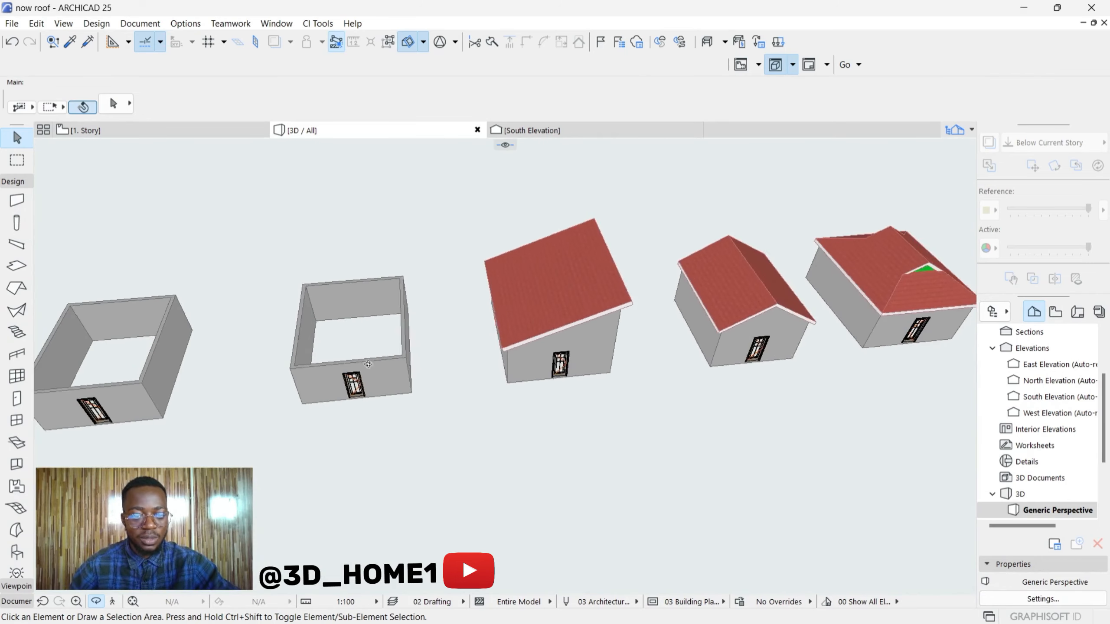
scroll(385, 350, "down", 2)
scroll(404, 328, "up", 5)
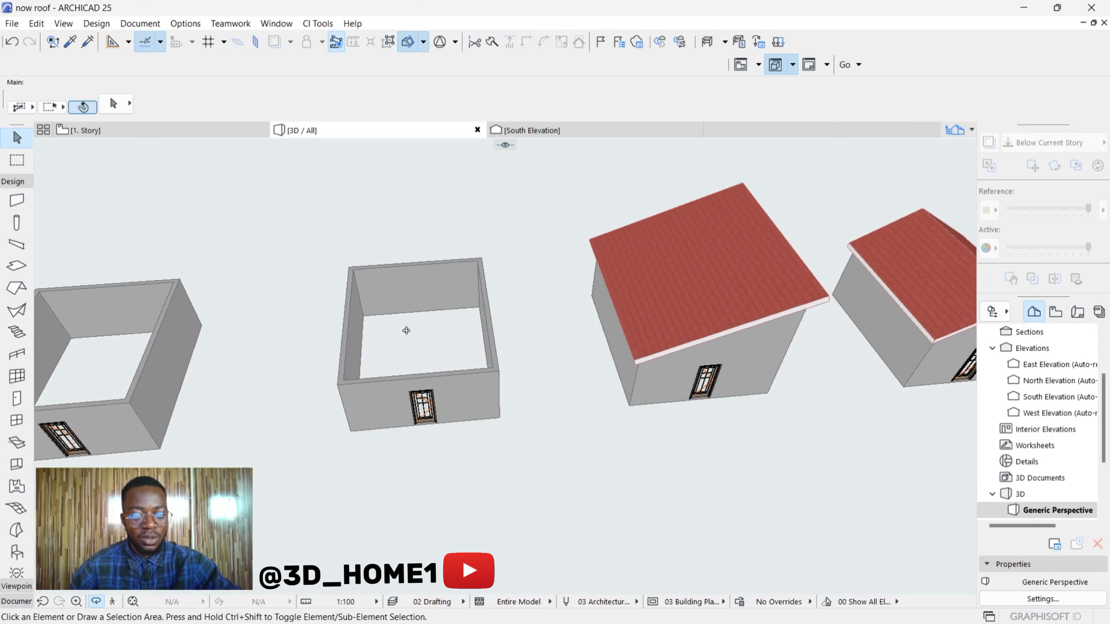
- Open the 1. Story floor plan at the unroofed house beside the single-slope one
key("Escape")
left_click(211, 131)
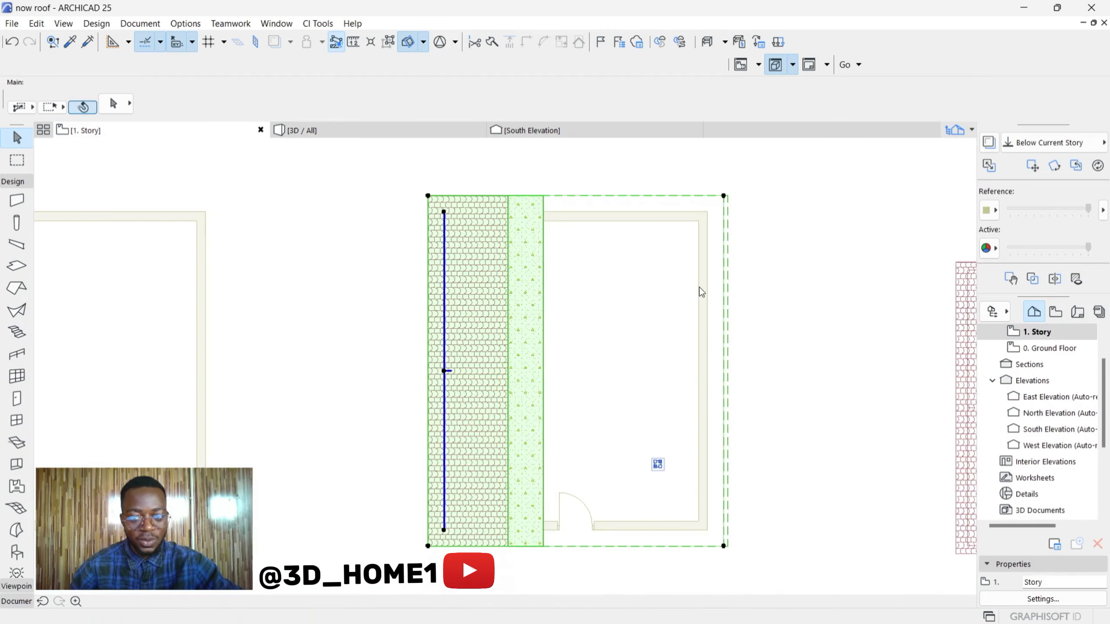
scroll(743, 291, "down", 5)
scroll(534, 284, "up", 4)
scroll(523, 281, "down", 3)
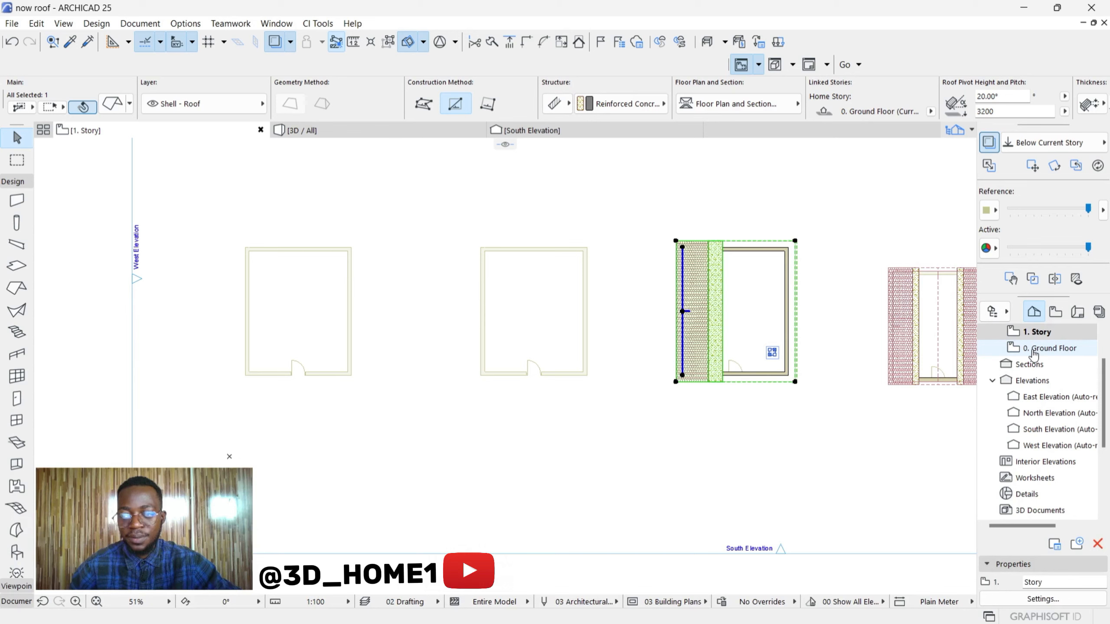
left_click(1034, 353)
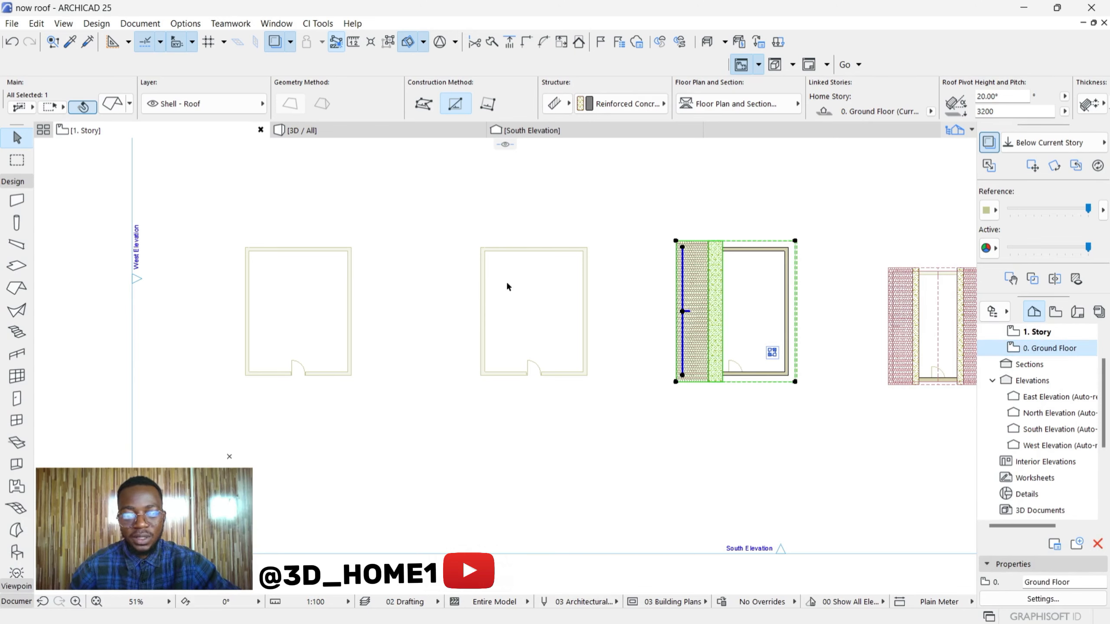
scroll(537, 283, "up", 4)
scroll(538, 282, "down", 2)
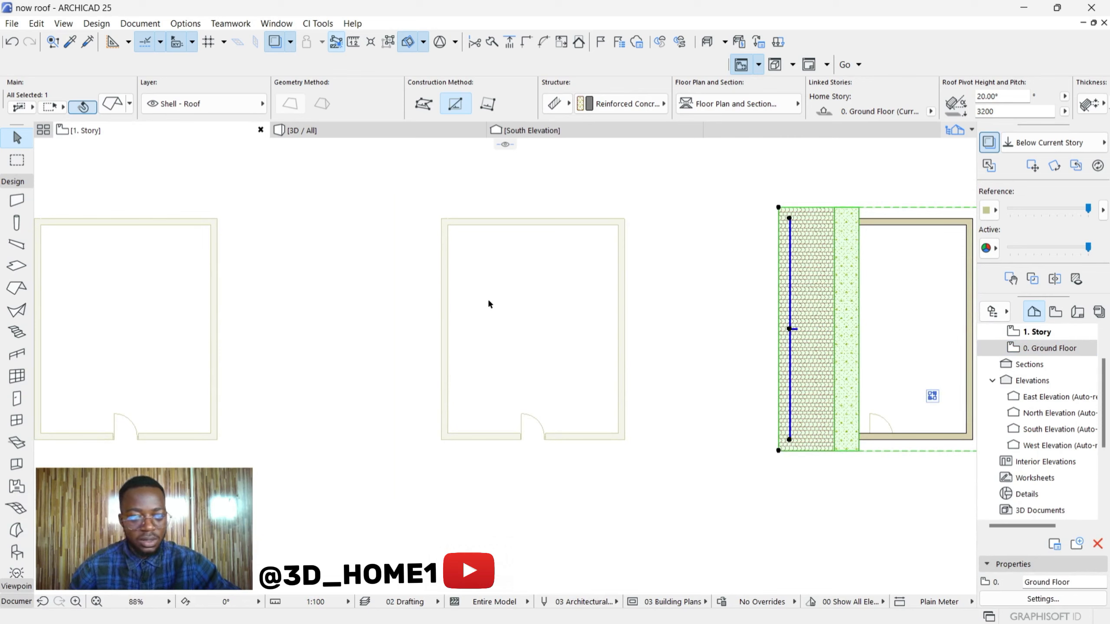
left_click(17, 290)
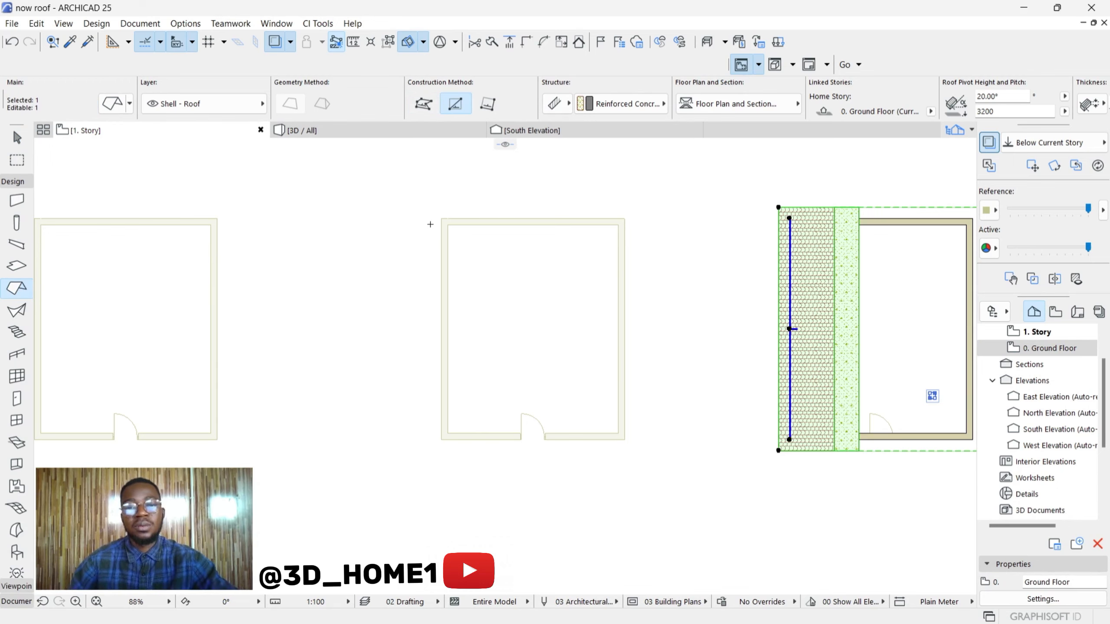
scroll(417, 245, "down", 2)
scroll(397, 297, "down", 2)
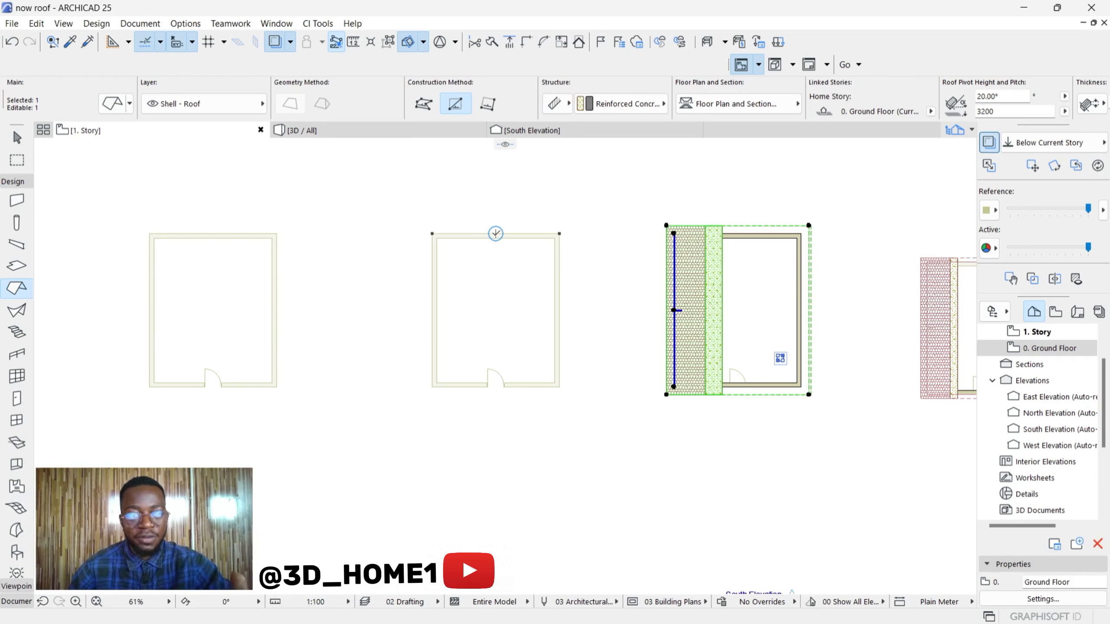
key("Escape")
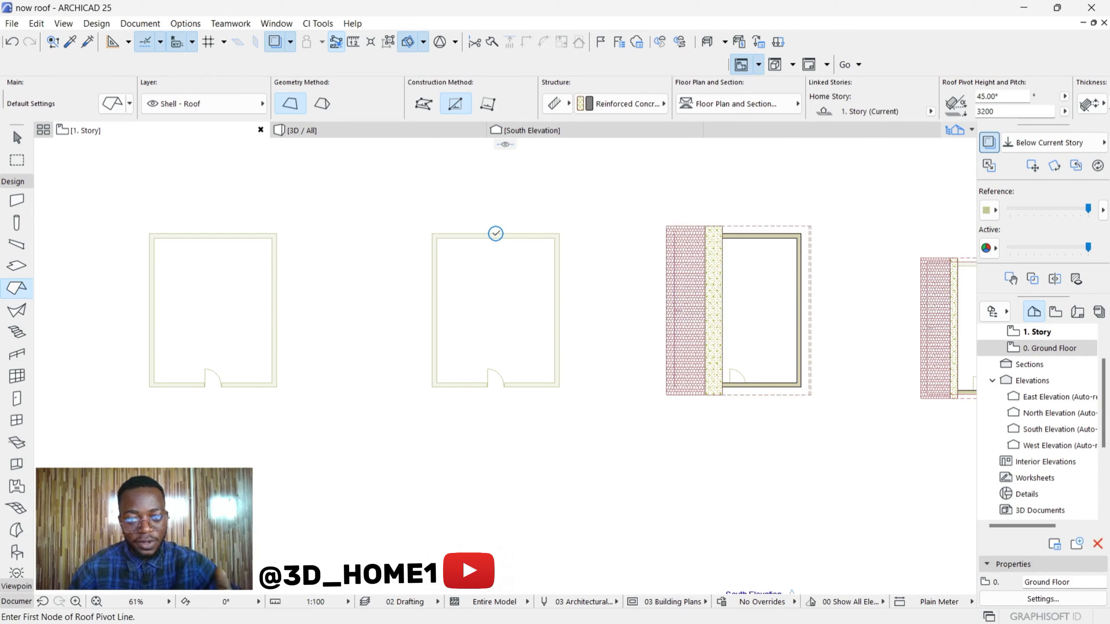
key("Escape")
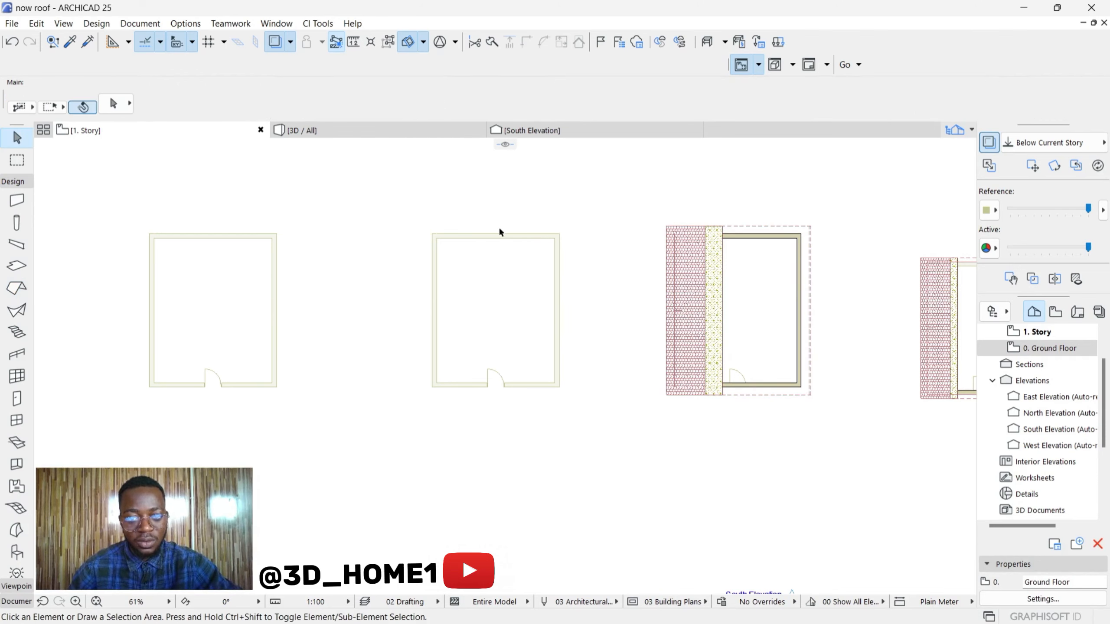
- Start a rectangular single-plane roof with its pivot line between the front and back wall midpoints of the unroofed house, pitching upward to the east
left_click(14, 289)
scroll(502, 224, "up", 3)
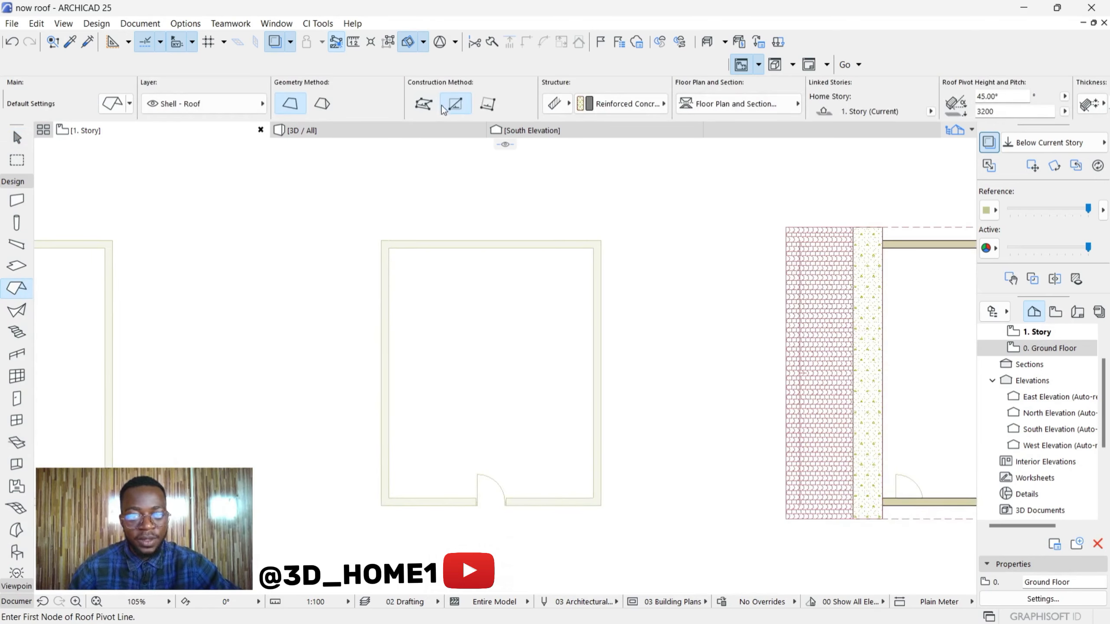
scroll(454, 105, "down", 3)
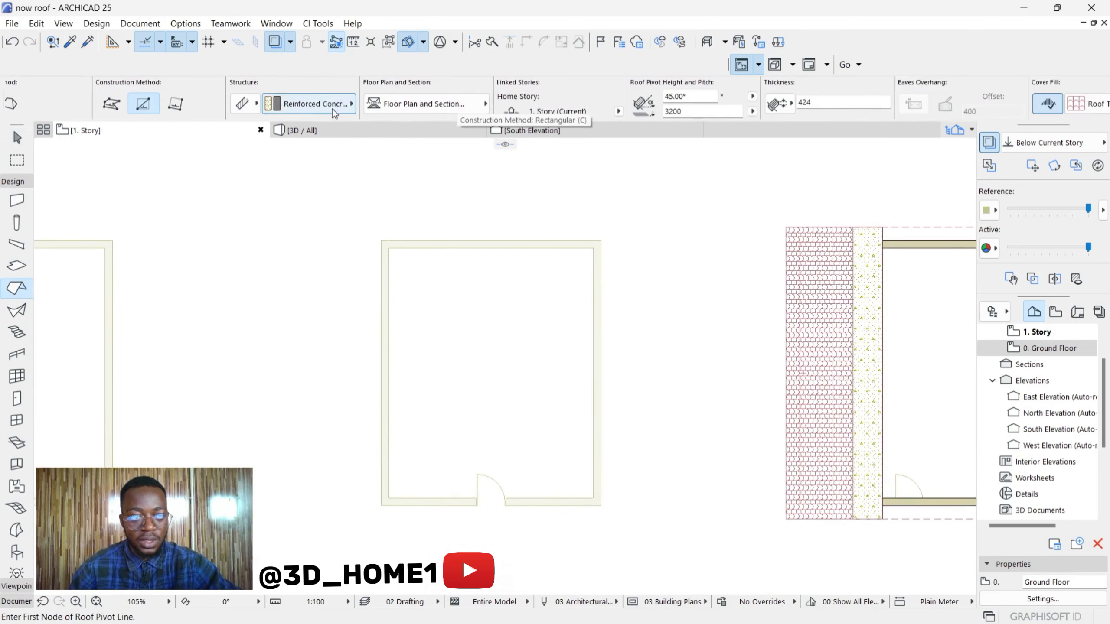
scroll(213, 102, "up", 3)
scroll(504, 199, "down", 2)
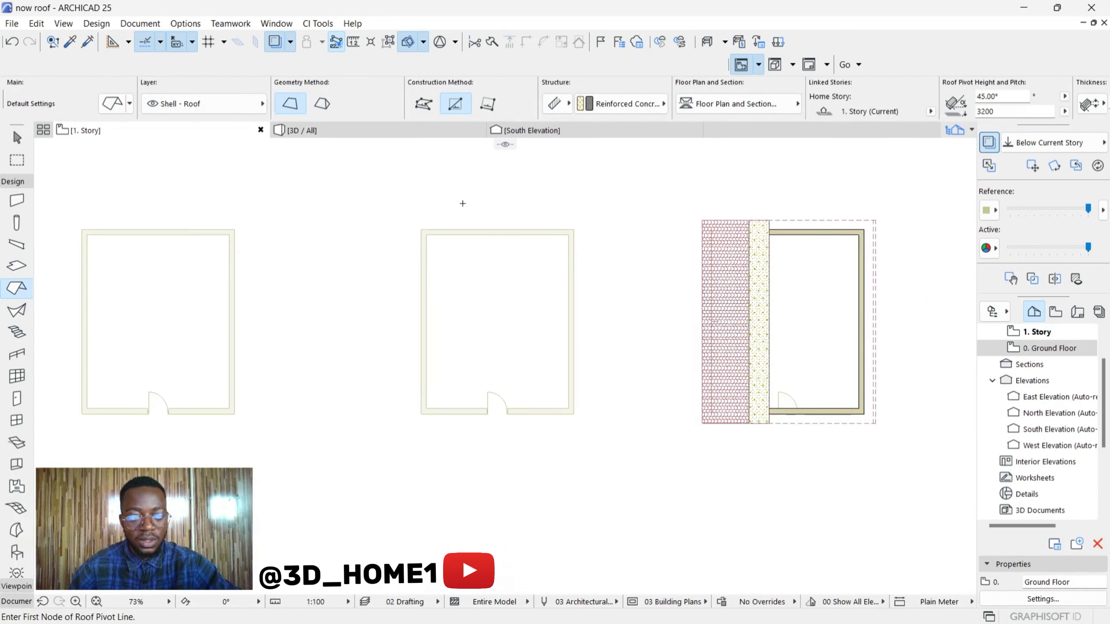
left_click(498, 229)
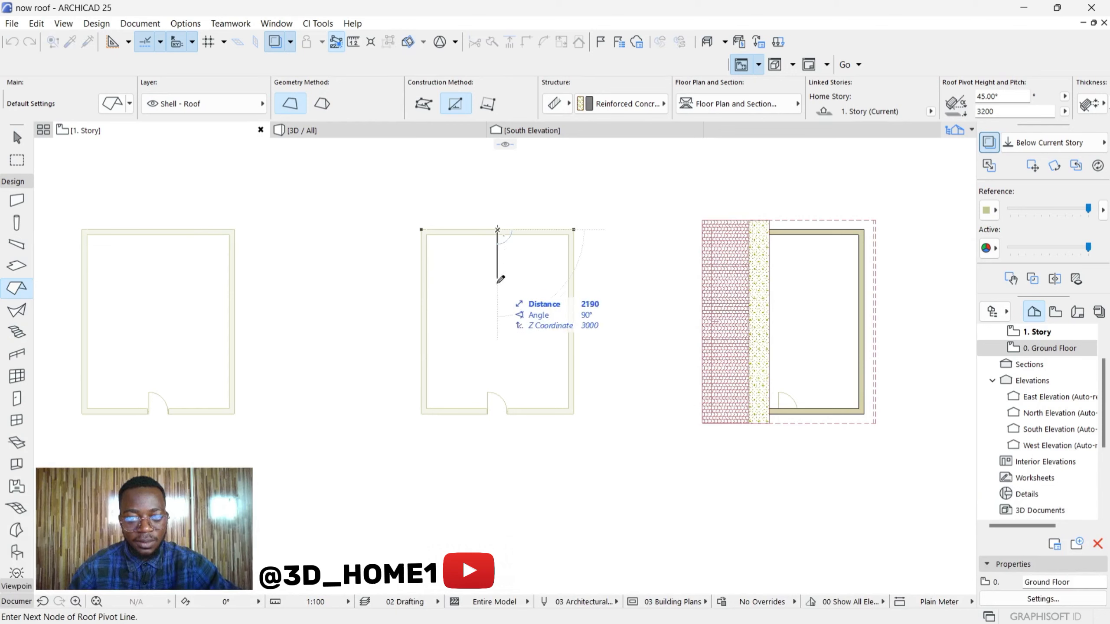
left_click(498, 413)
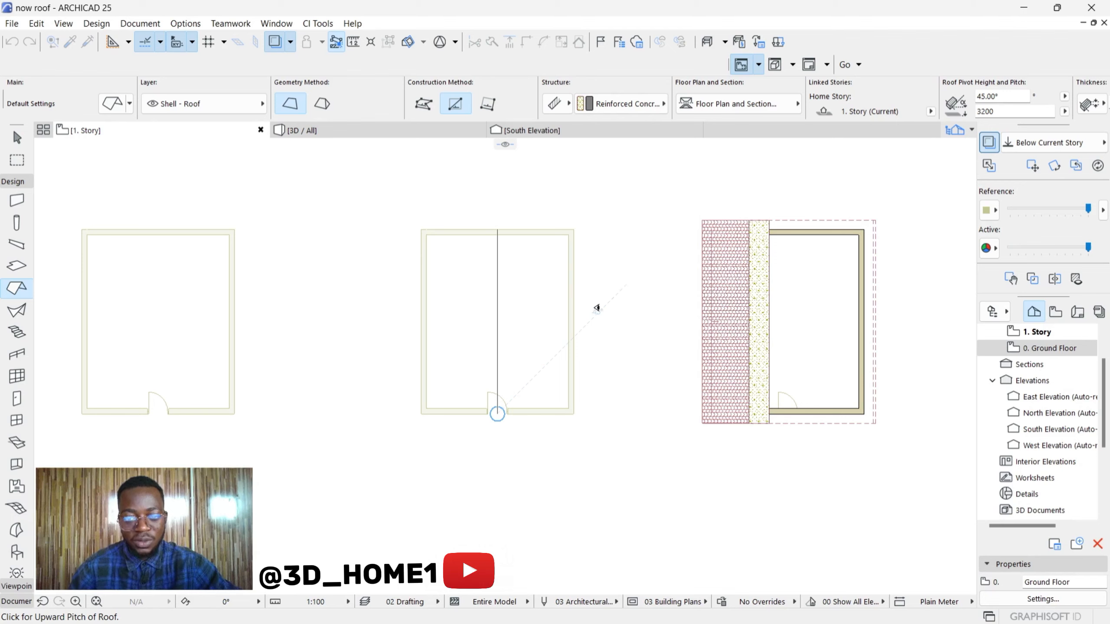
left_click(621, 320)
- Complete the rectangular roof plane over the house's east half, about 3430 by 7905 mm, extending slightly past the side wall
scroll(509, 197, "up", 4)
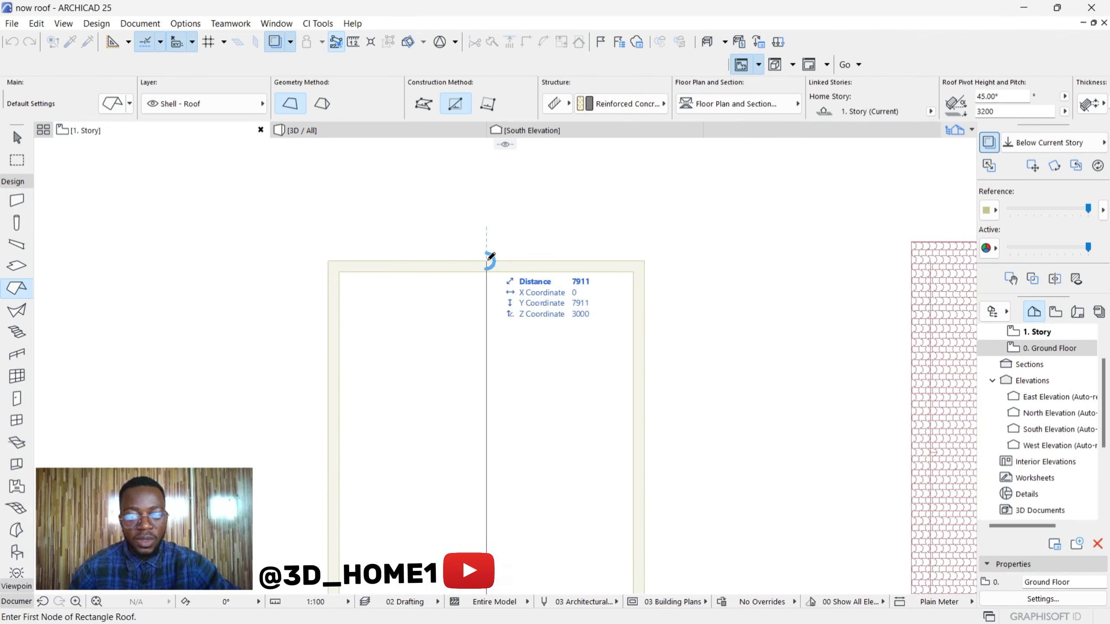
scroll(492, 236, "down", 3)
left_click(488, 389)
scroll(560, 385, "up", 3)
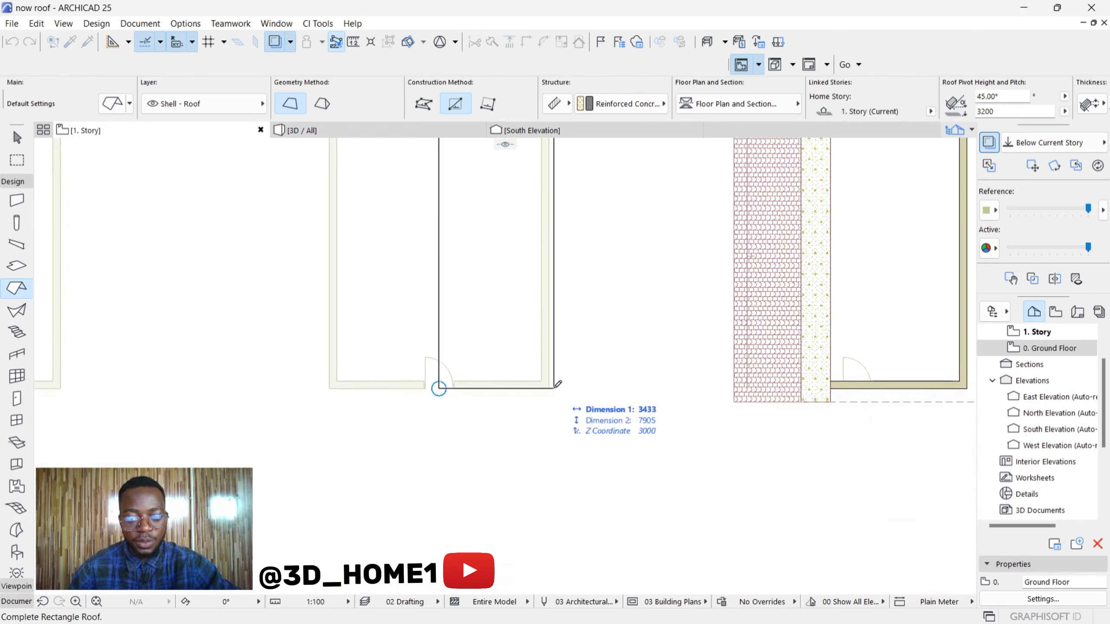
left_click(554, 387)
scroll(551, 393, "down", 3)
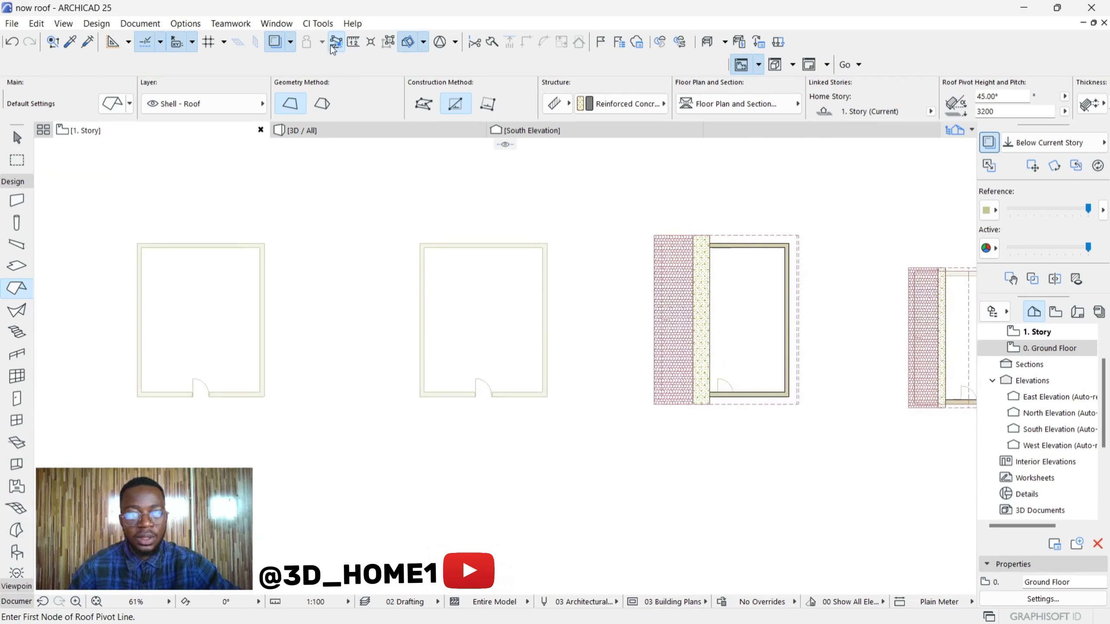
- Select the new roof plane in the 3D view and set its pitch to 20°
scroll(1049, 350, "up", 3)
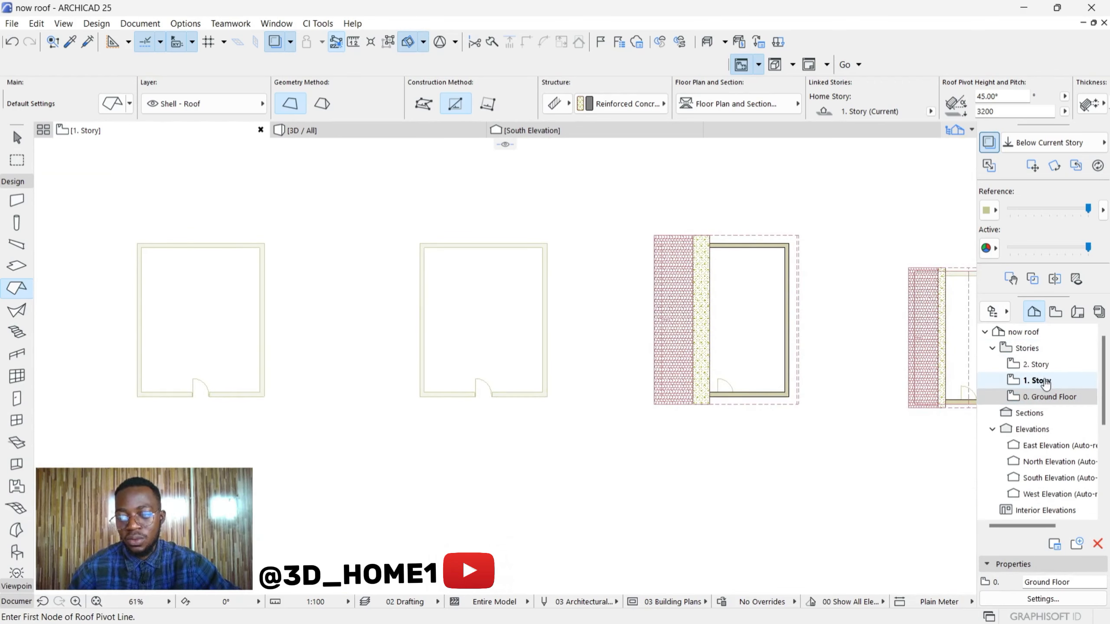
left_click(1044, 381)
left_click(306, 131)
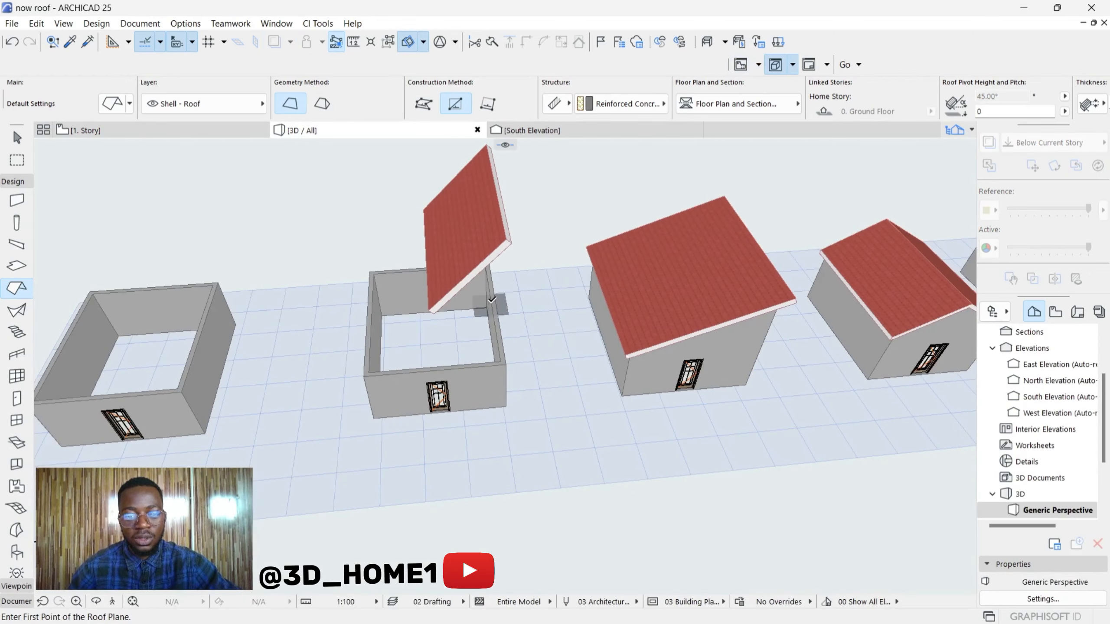
scroll(490, 291, "up", 1)
scroll(532, 372, "down", 1)
key("Escape")
scroll(498, 284, "up", 1)
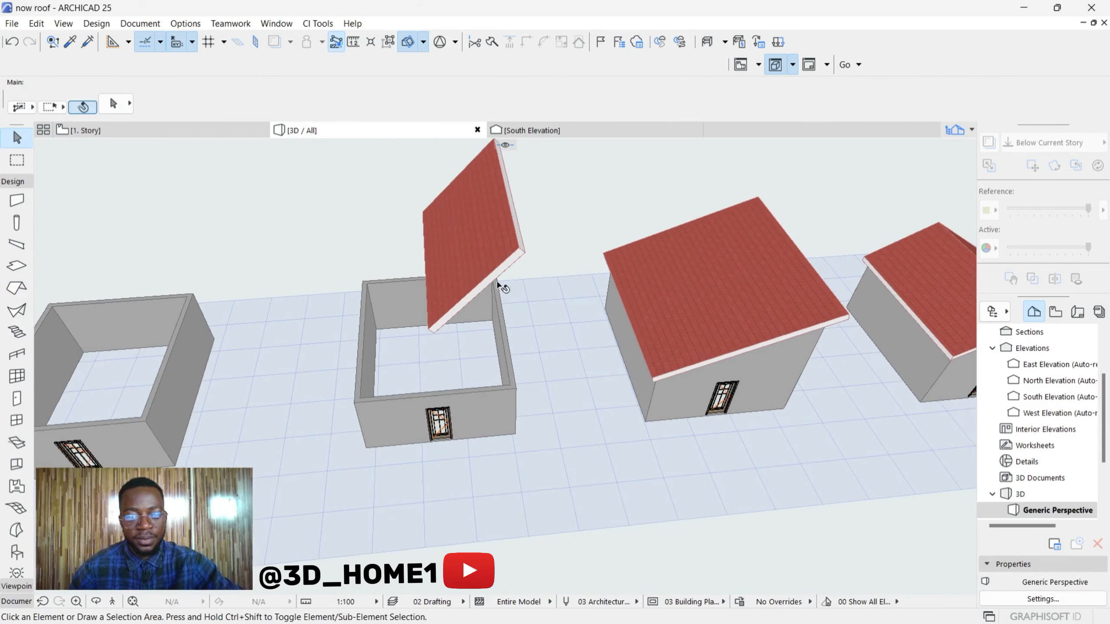
left_click(503, 266)
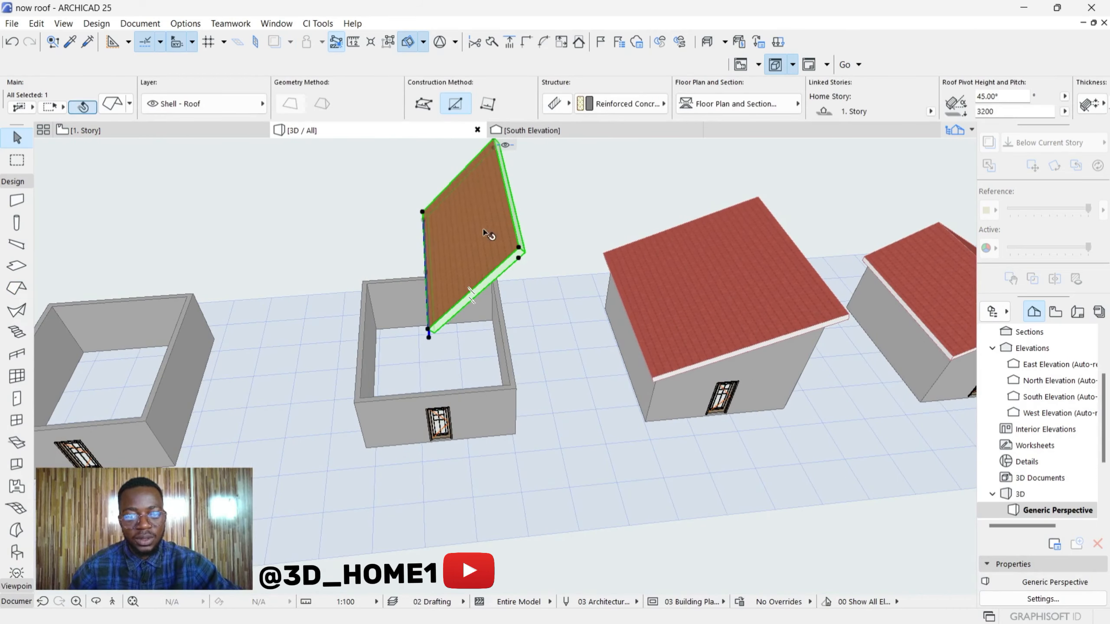
left_click(999, 95)
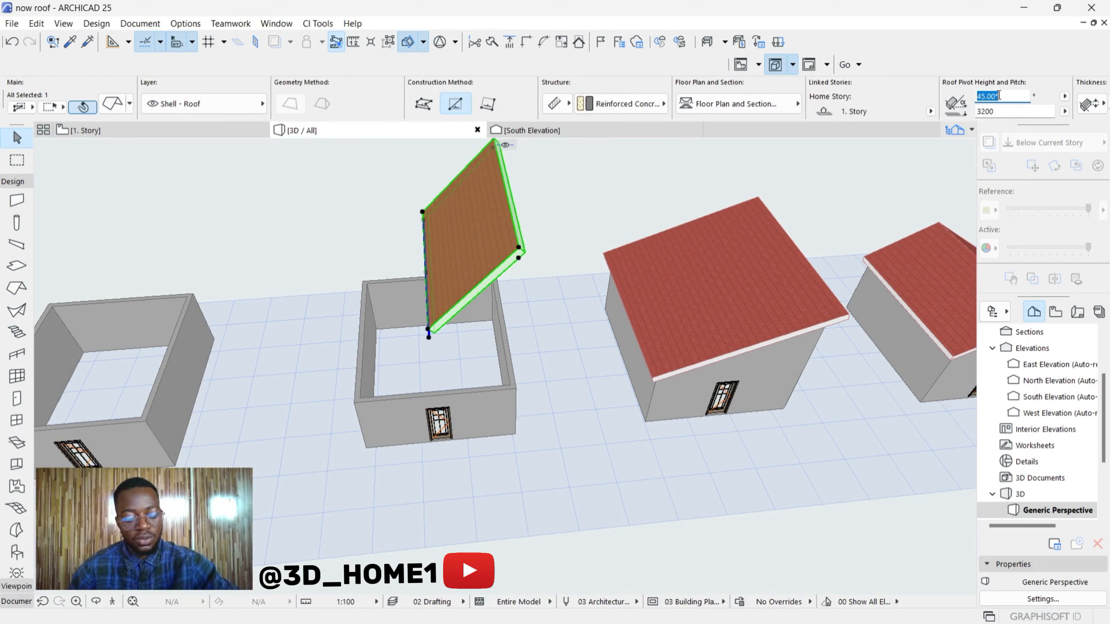
type("20")
key("Return")
- Move the roof plane straight down in the South Elevation so its lower corner meets the wall top, and check it in 3D
left_click(531, 131)
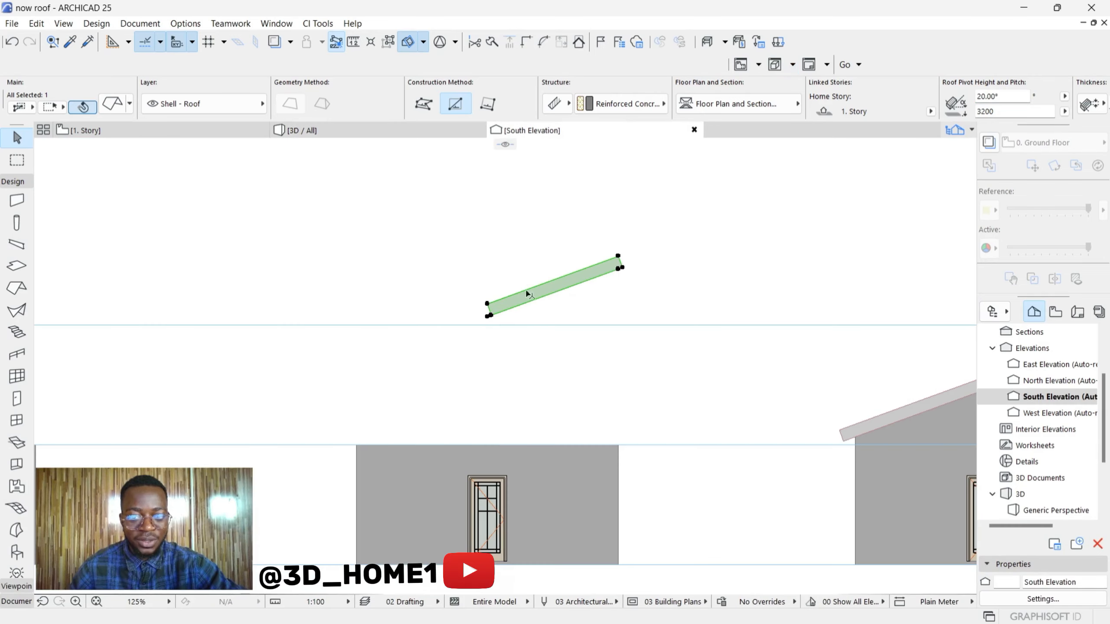
scroll(507, 315, "up", 4)
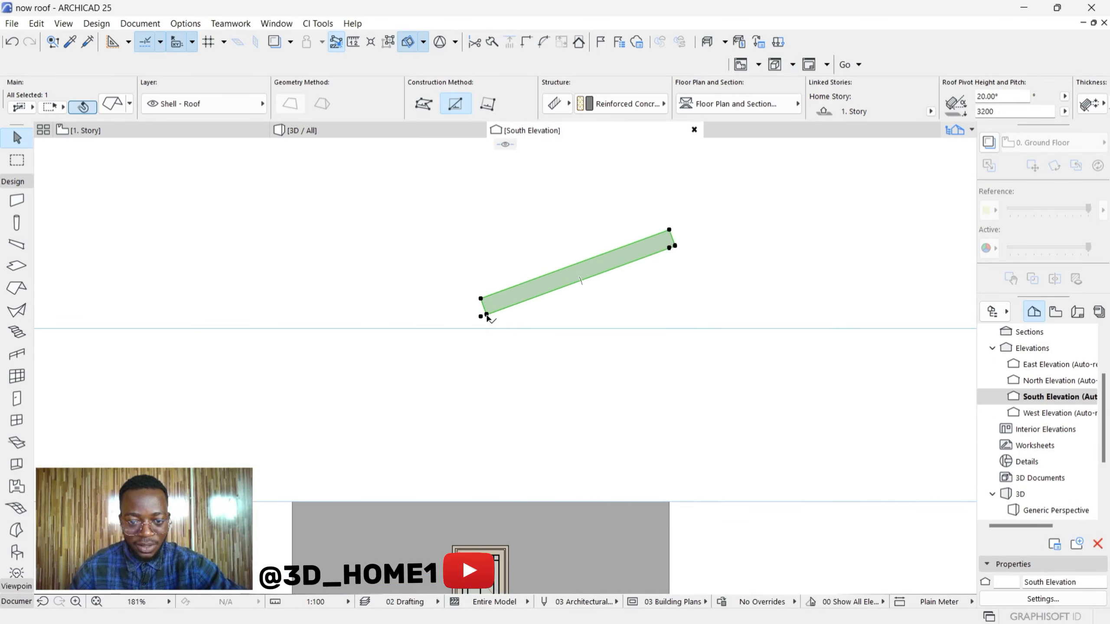
left_click(486, 316)
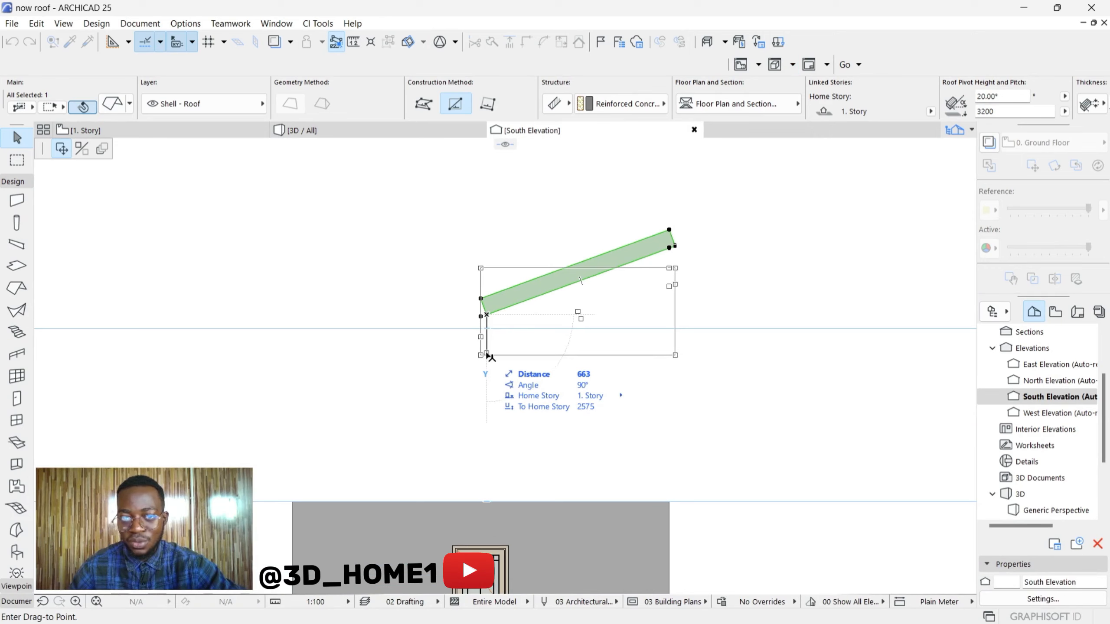
scroll(486, 361, "down", 1)
scroll(487, 456, "up", 1)
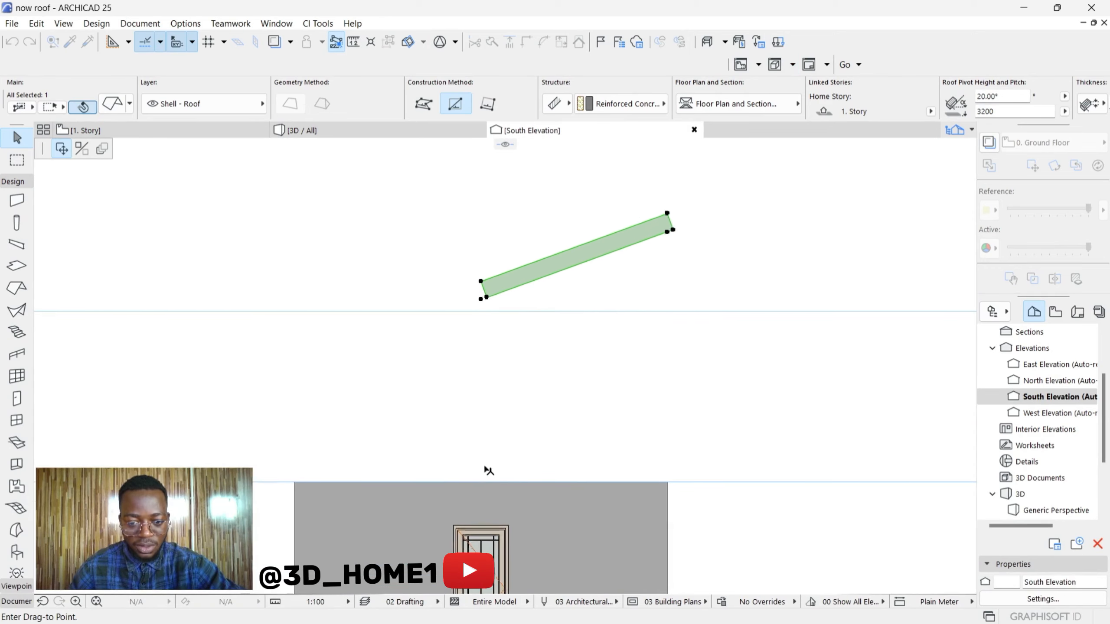
left_click(486, 483)
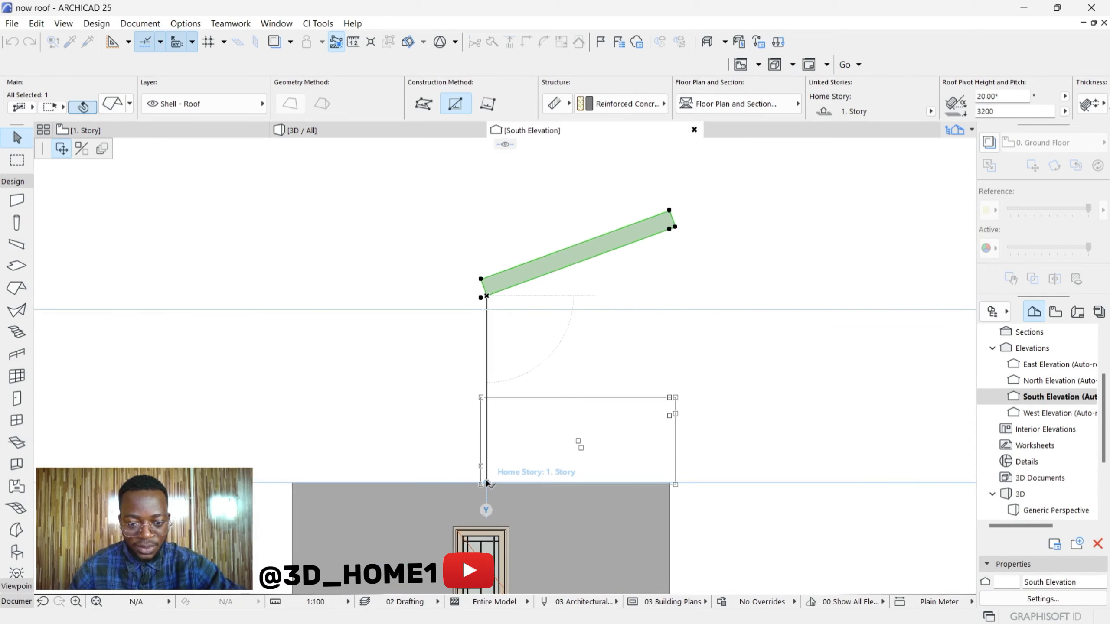
left_click(385, 133)
scroll(472, 347, "up", 3)
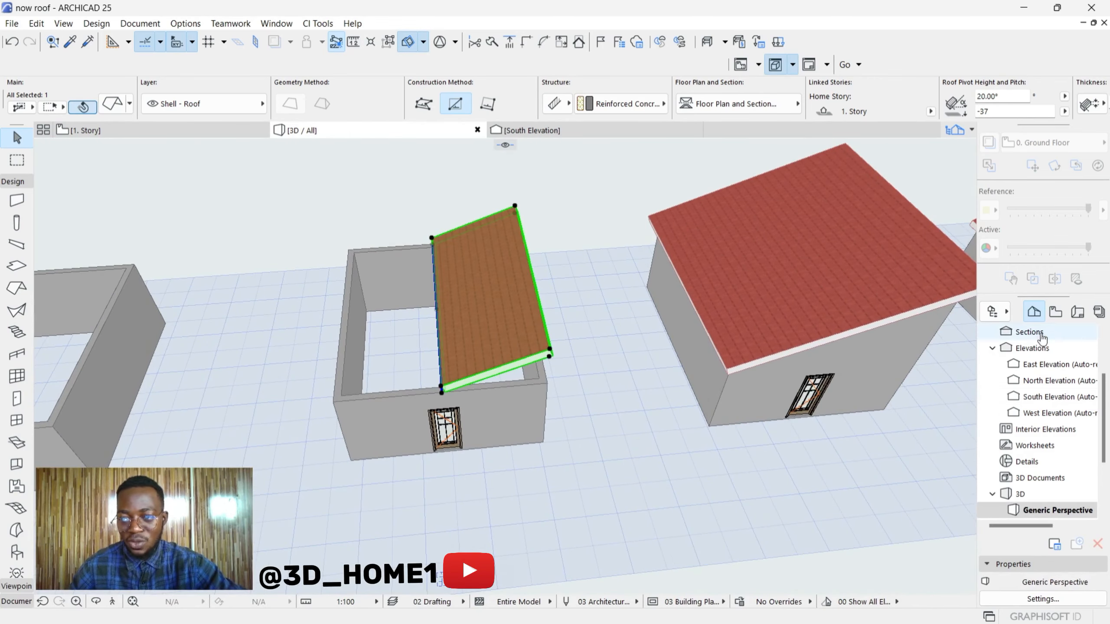
- In the 1. Story floor plan, mirror a copy of the 20° roof plane about its pivot line onto the house's west half
left_click(214, 131)
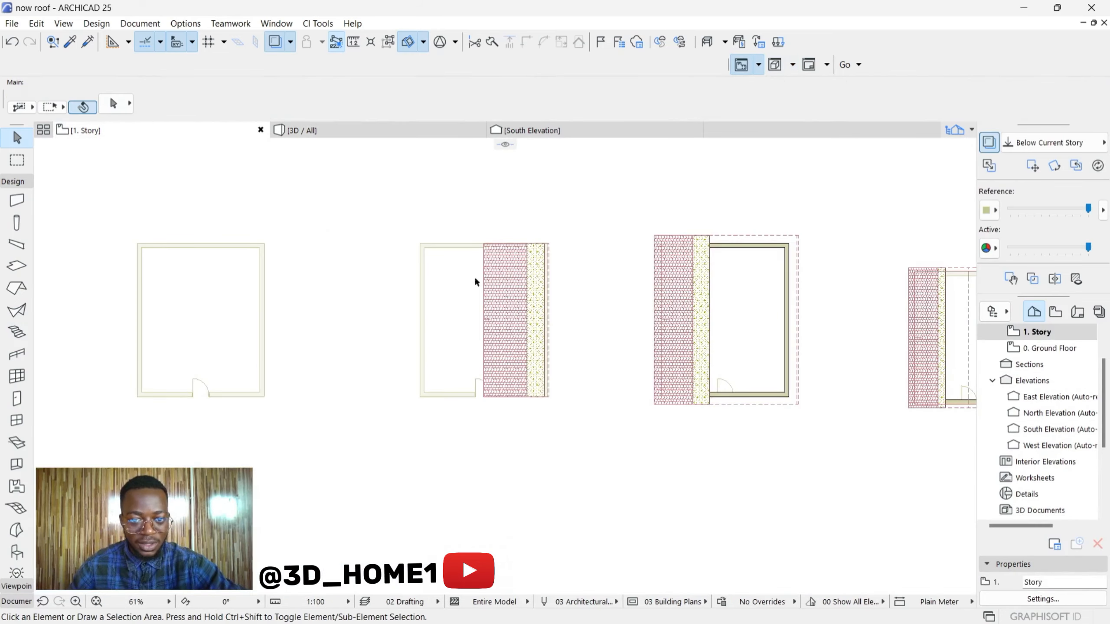
scroll(454, 317, "up", 2)
left_click(495, 267)
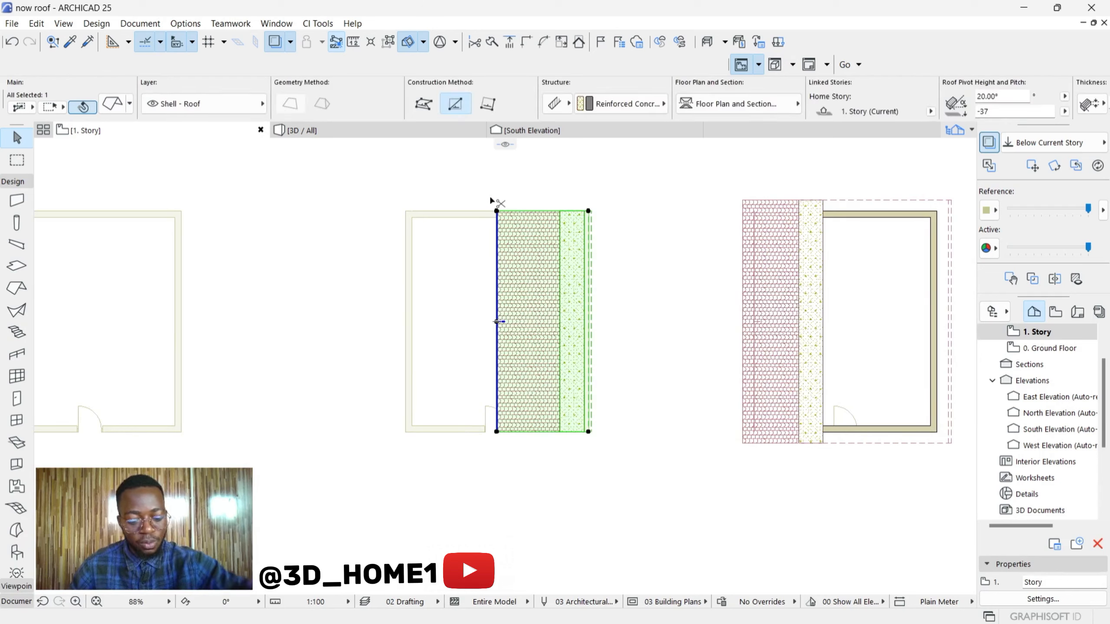
key("ctrl+m")
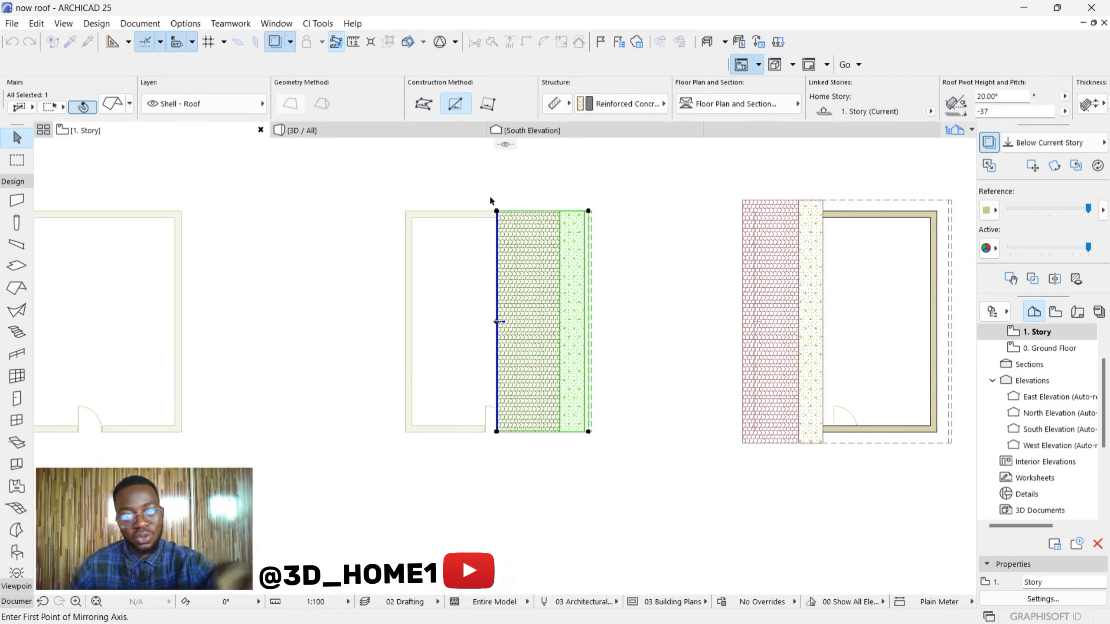
left_click(496, 211)
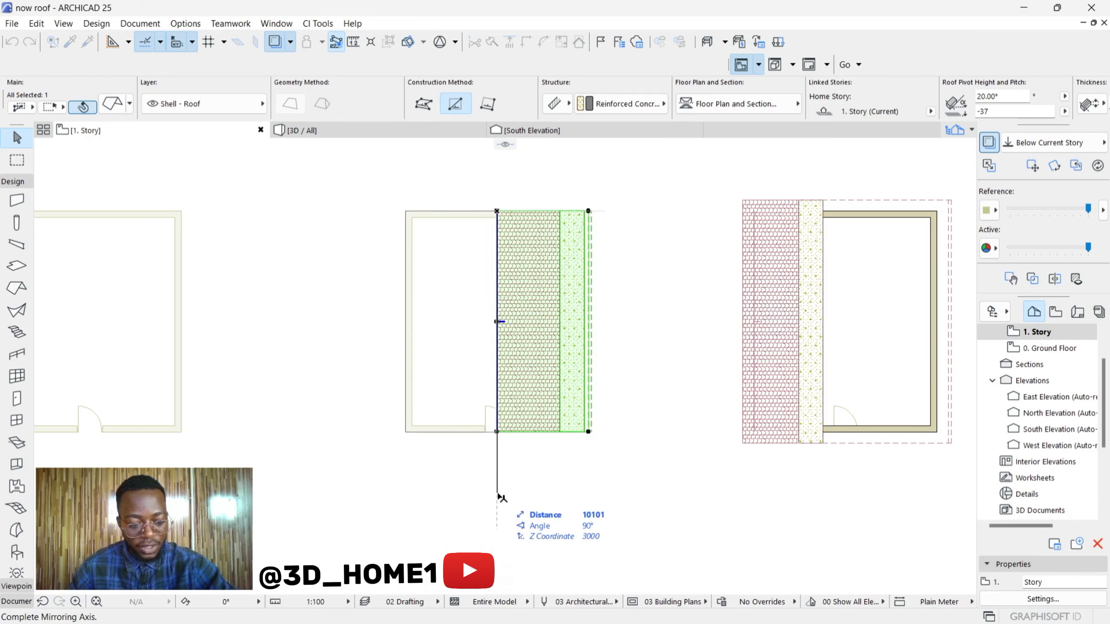
key("ctrl")
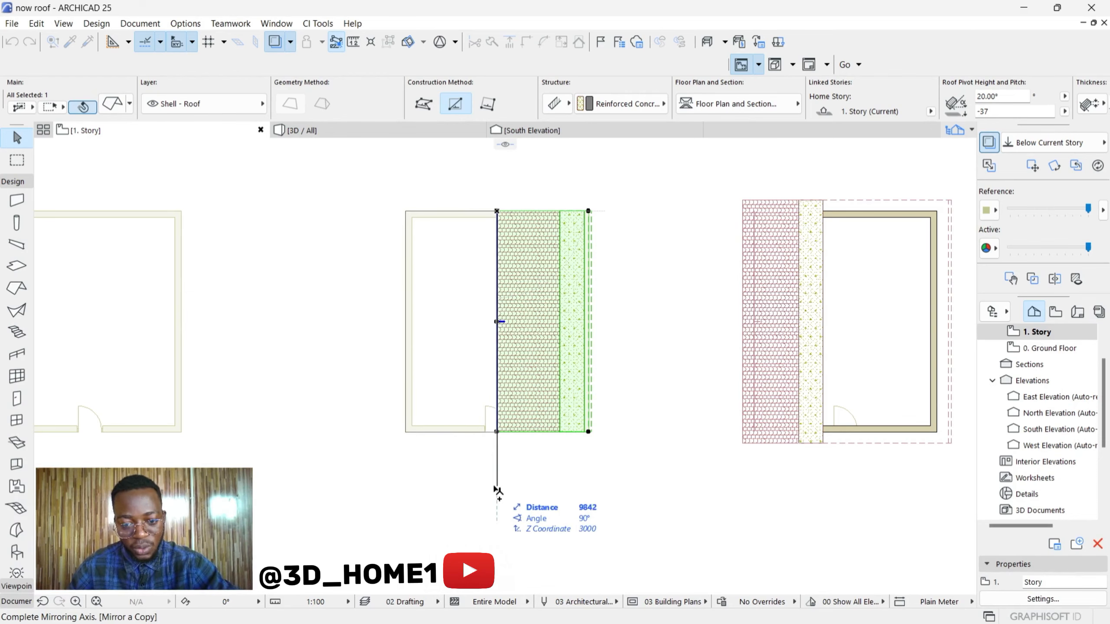
key("ctrl")
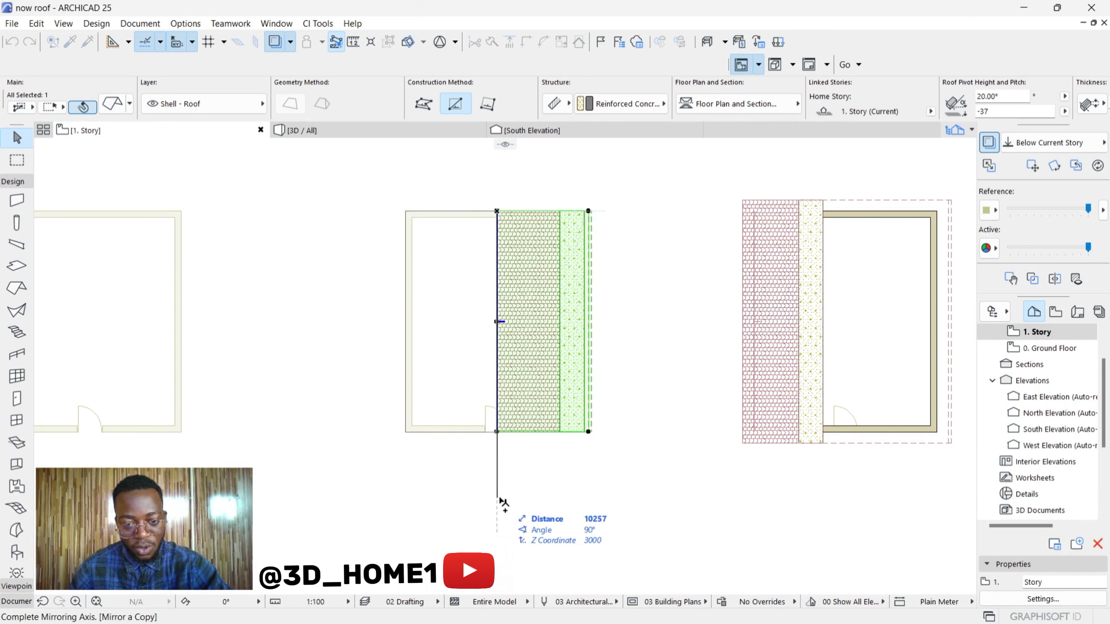
left_click(501, 499)
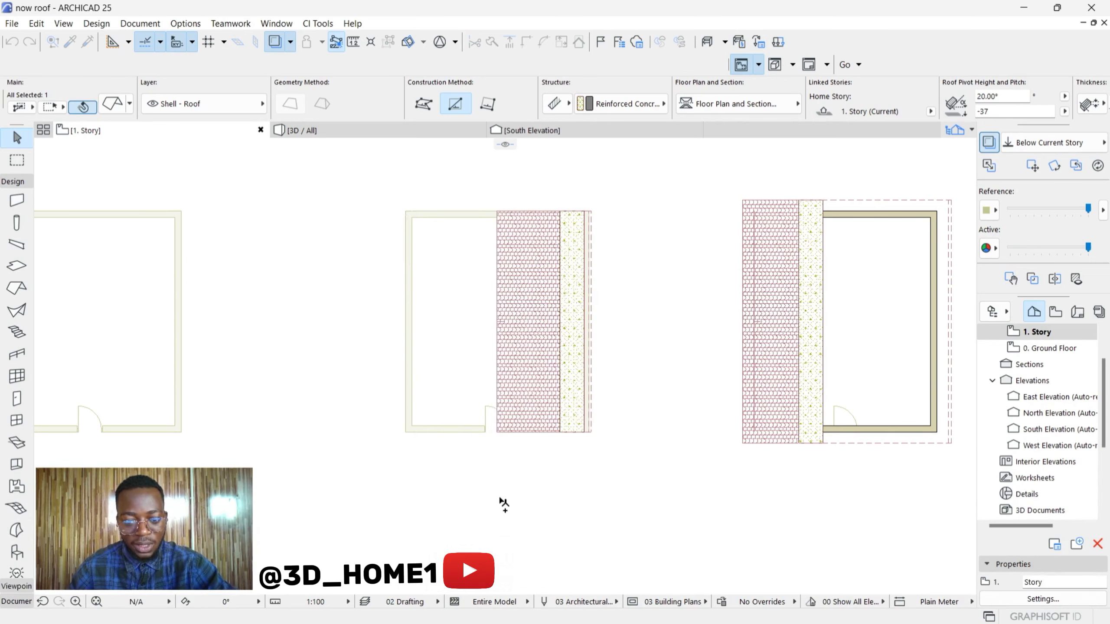
- Examine in 3D how the two mirrored roof planes meet along the middle of the house
scroll(492, 232, "up", 3)
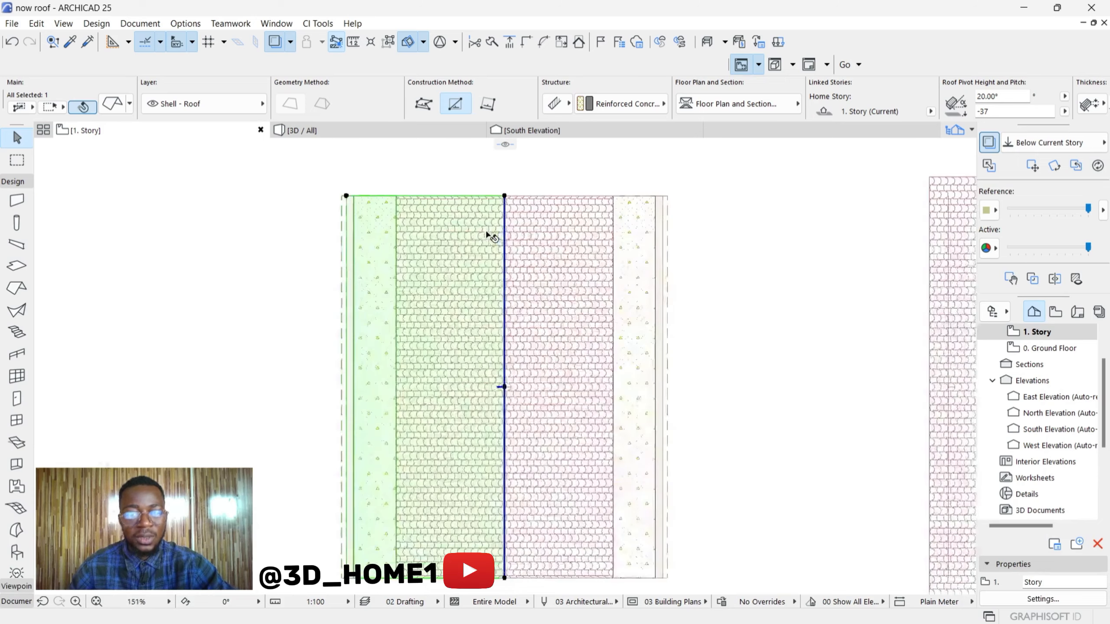
left_click(429, 126)
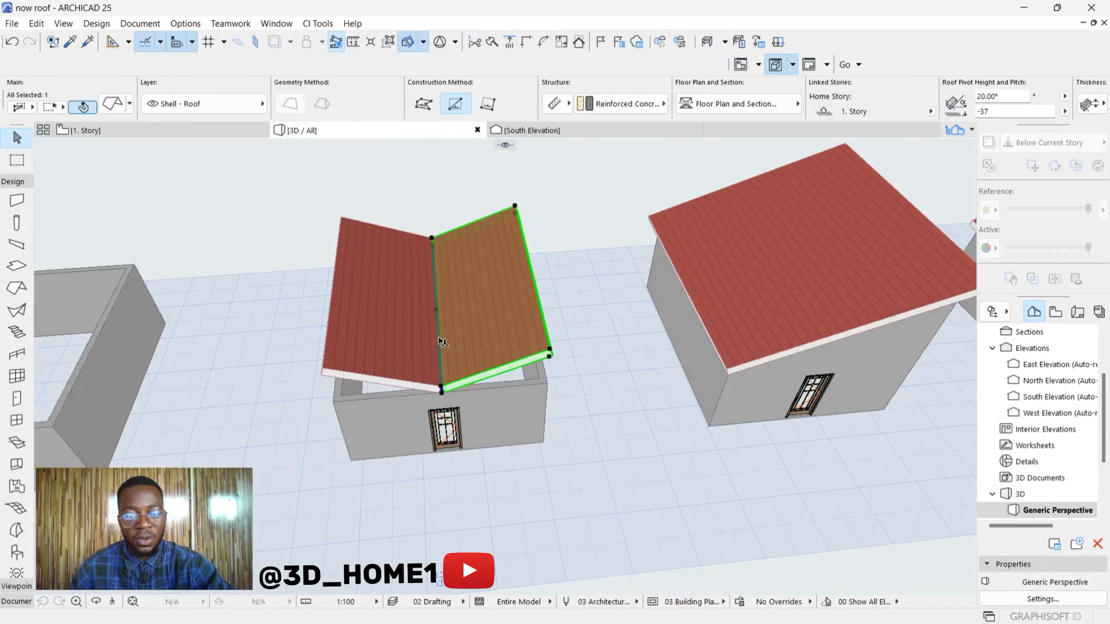
scroll(438, 342, "up", 3)
scroll(439, 343, "down", 1)
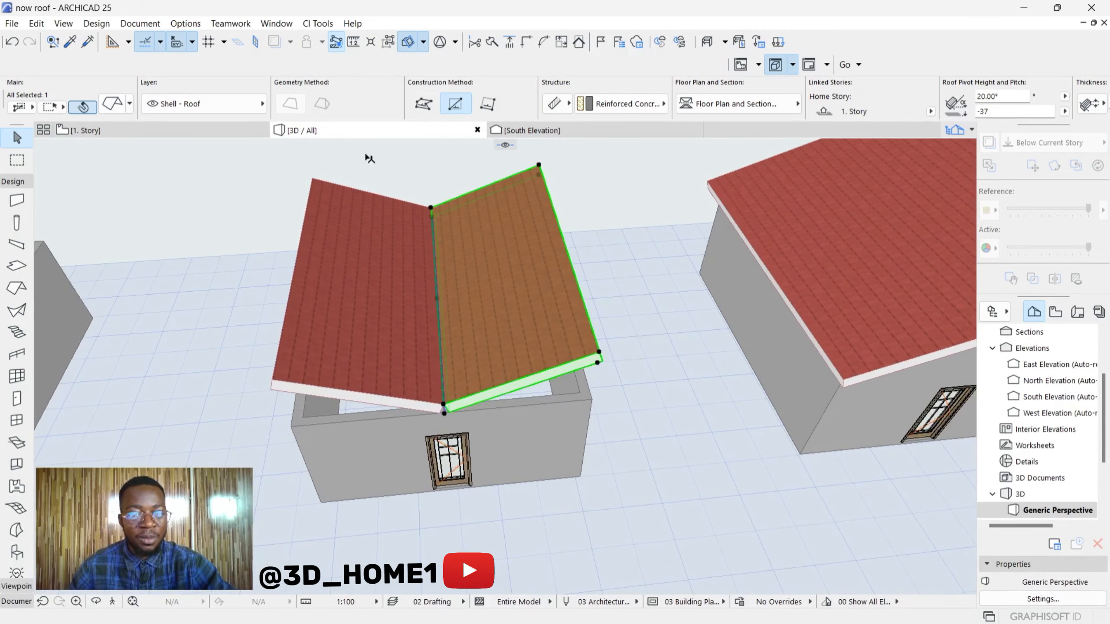
scroll(433, 288, "up", 2)
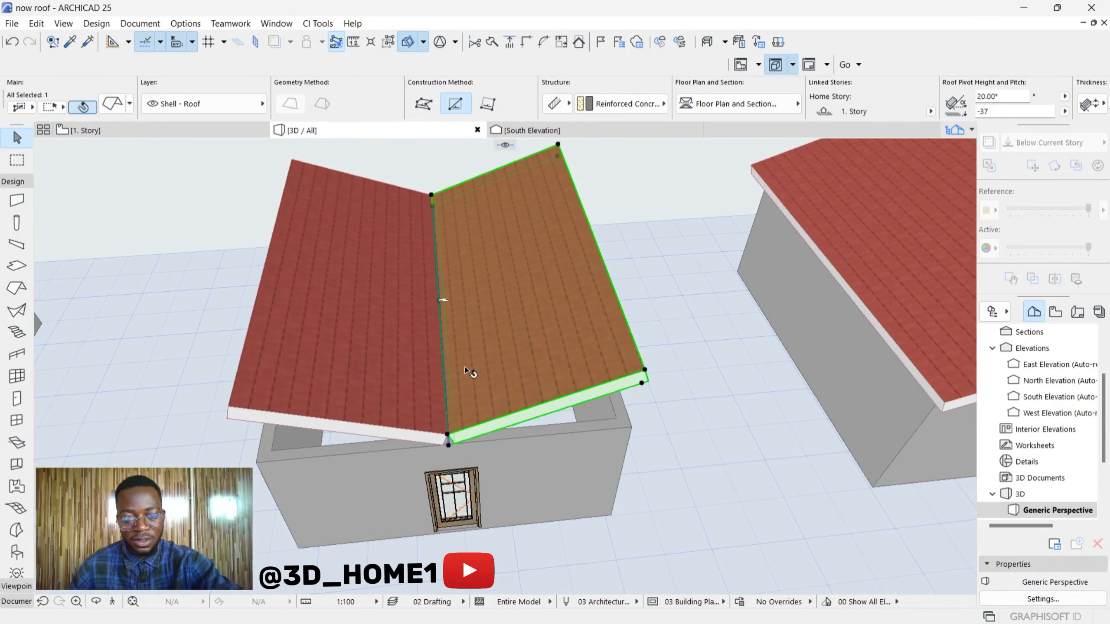
scroll(466, 434, "up", 1)
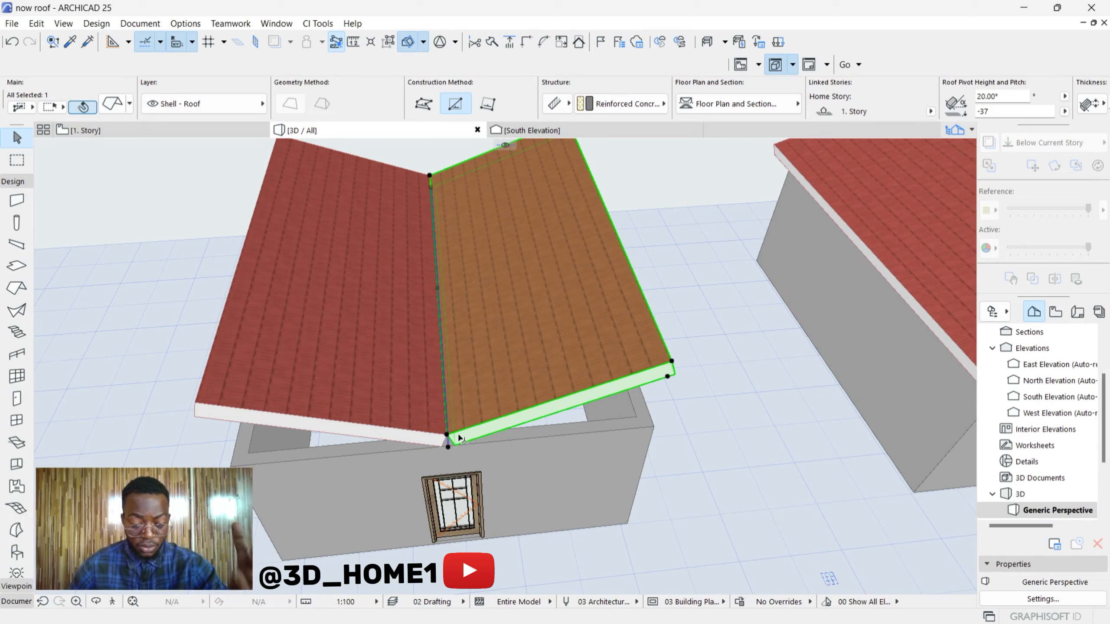
scroll(457, 441, "up", 1)
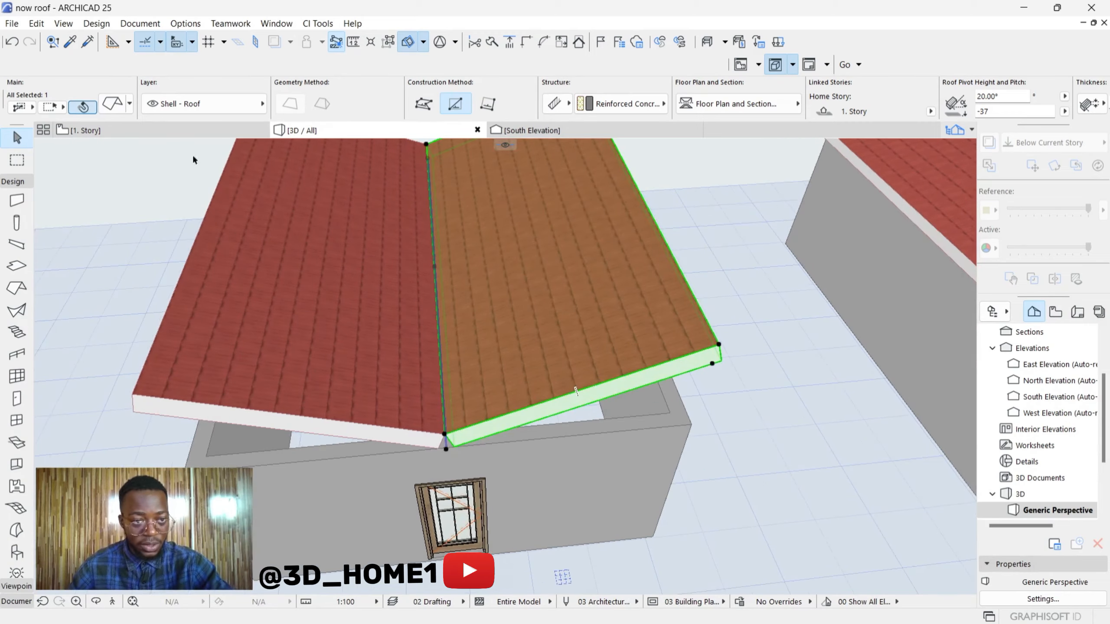
- In the floor plan, offset only the west roof plane's inner edge about 150 mm away from the pivot line
left_click(164, 137)
scroll(443, 311, "down", 1)
scroll(498, 314, "up", 2)
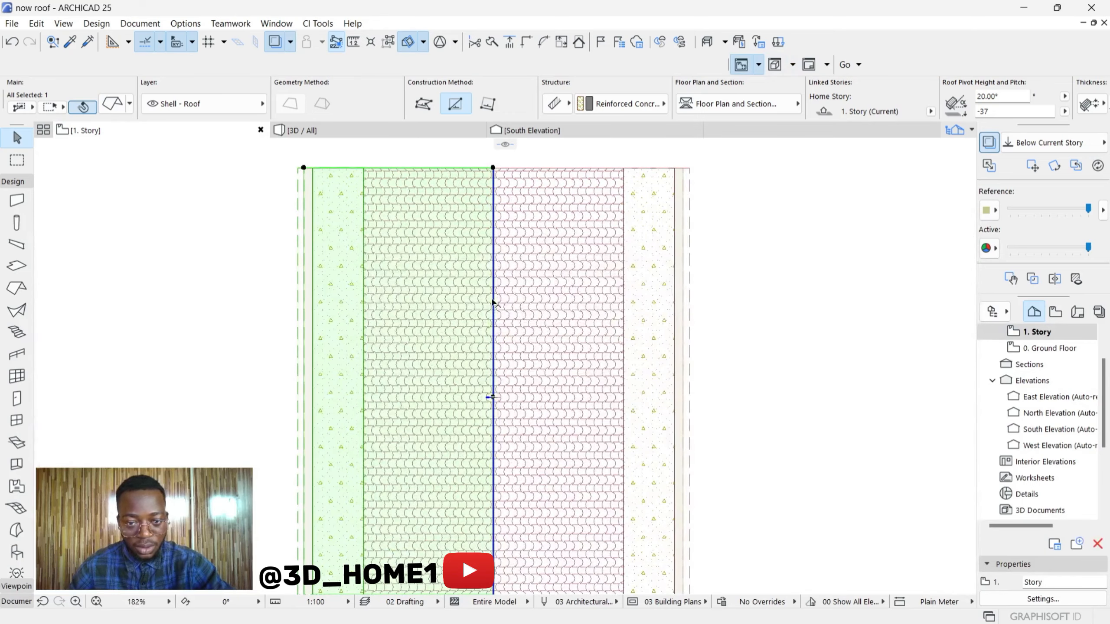
left_click(494, 298)
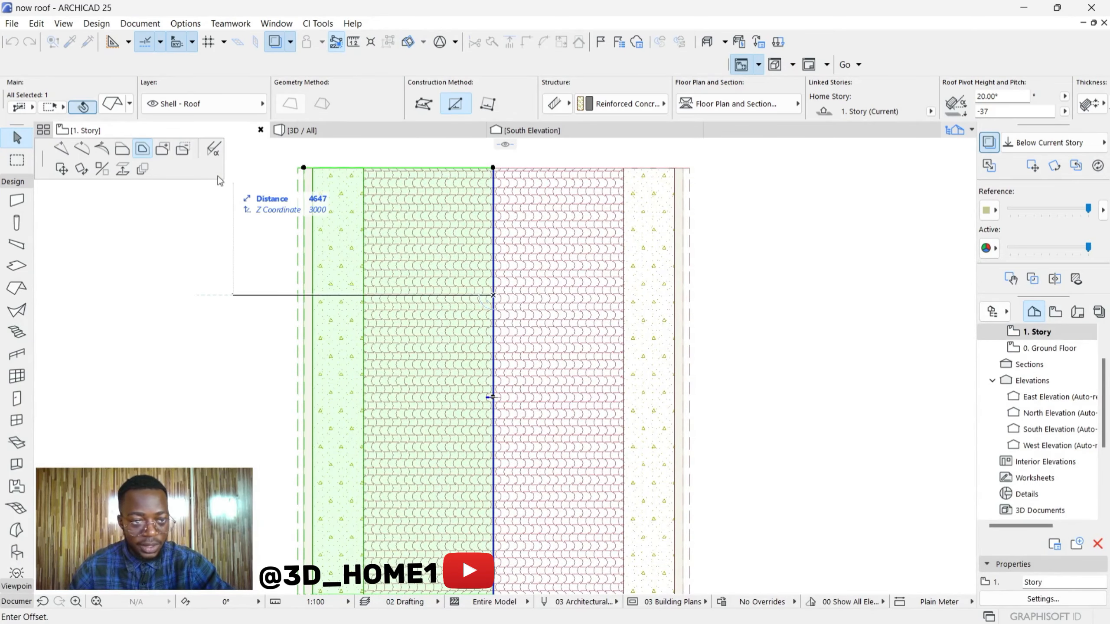
left_click(122, 150)
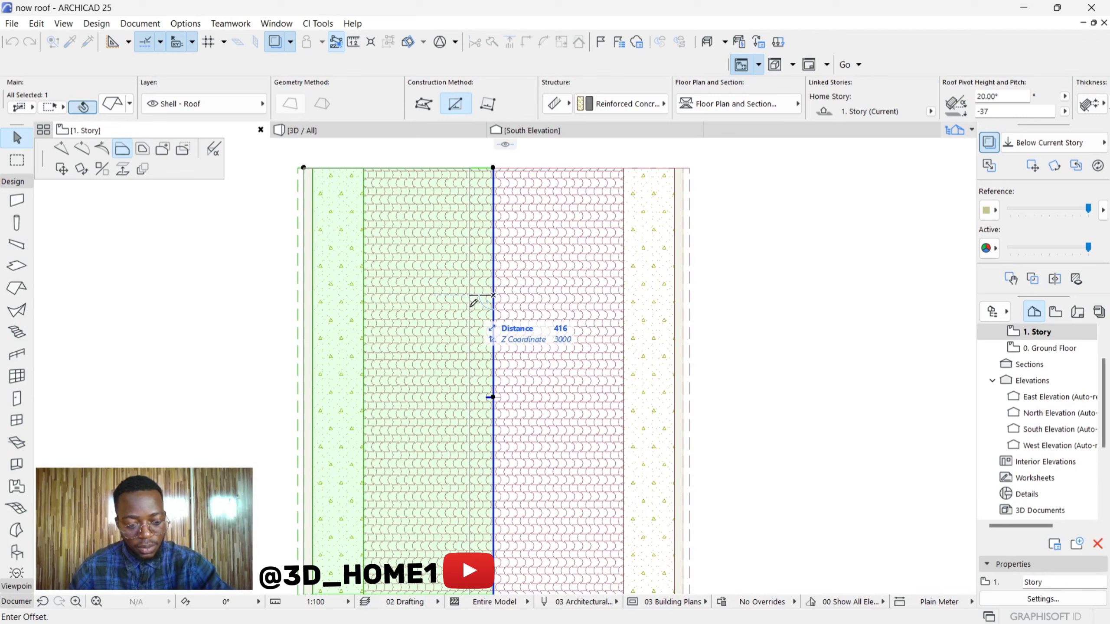
left_click(485, 298)
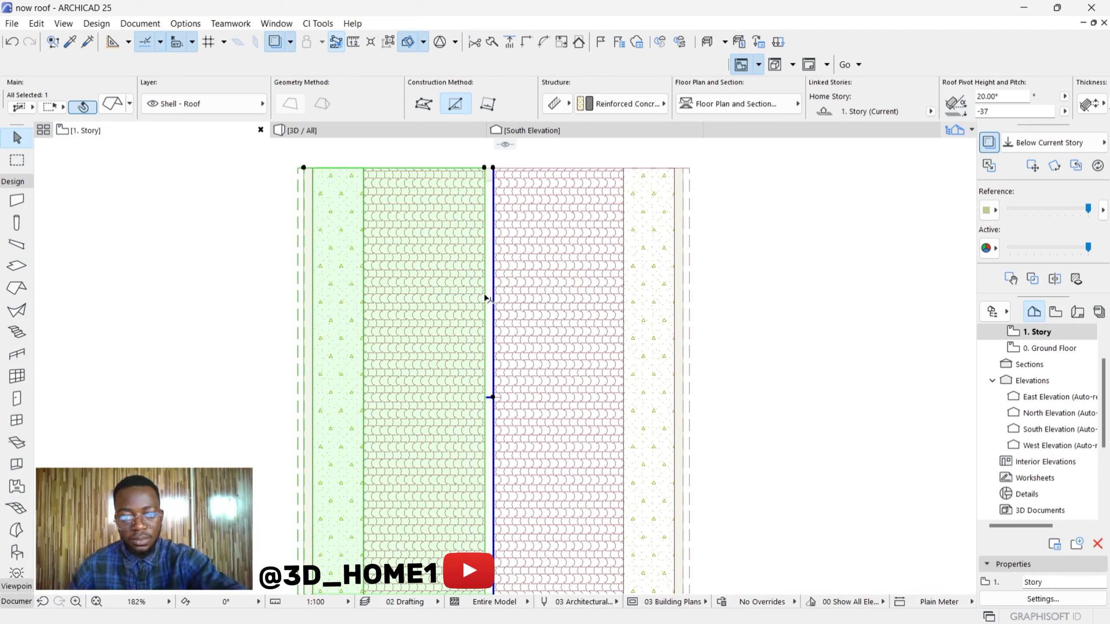
- Offset the east roof plane's inner edge about 150 mm away from the pivot line and check the gap in 3D
left_click(494, 285)
left_click(495, 282)
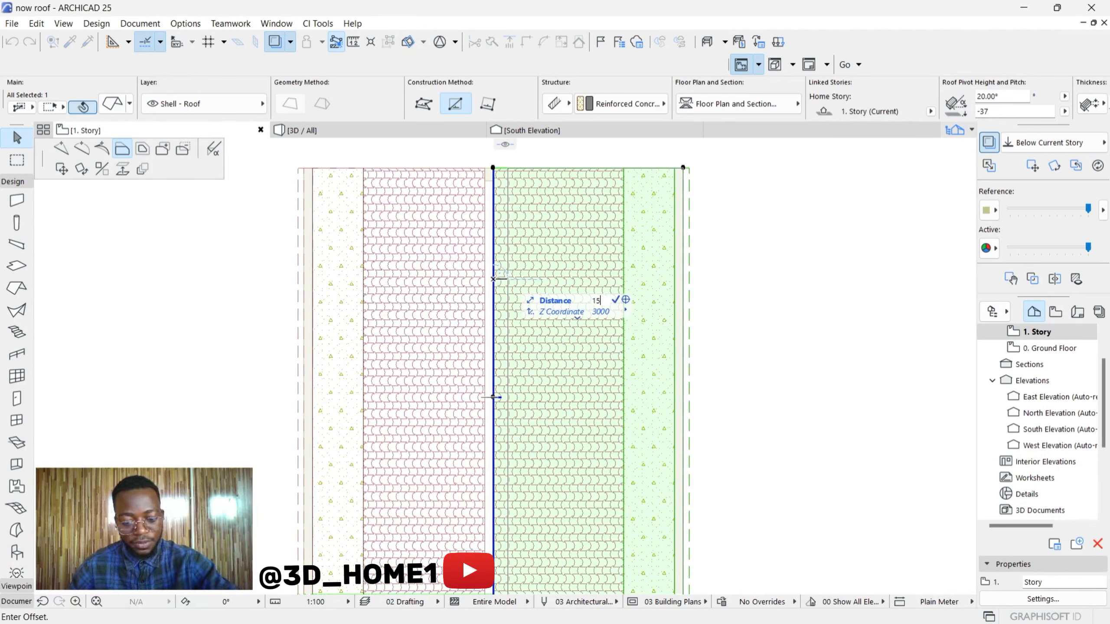
left_click(502, 282)
left_click(721, 245)
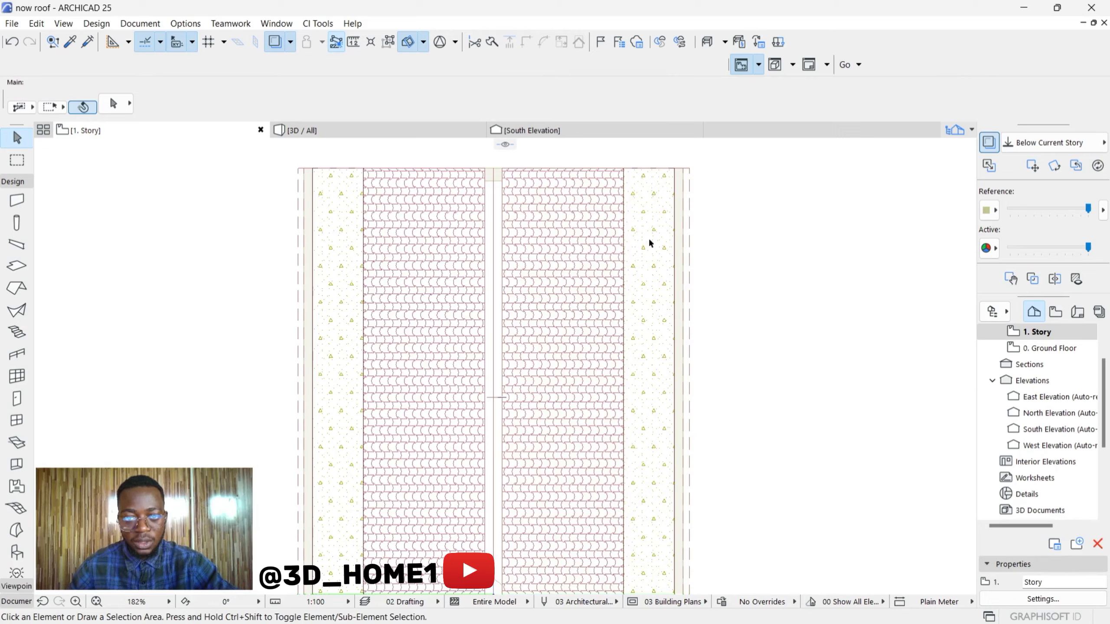
scroll(498, 262, "down", 3)
scroll(498, 210, "up", 3)
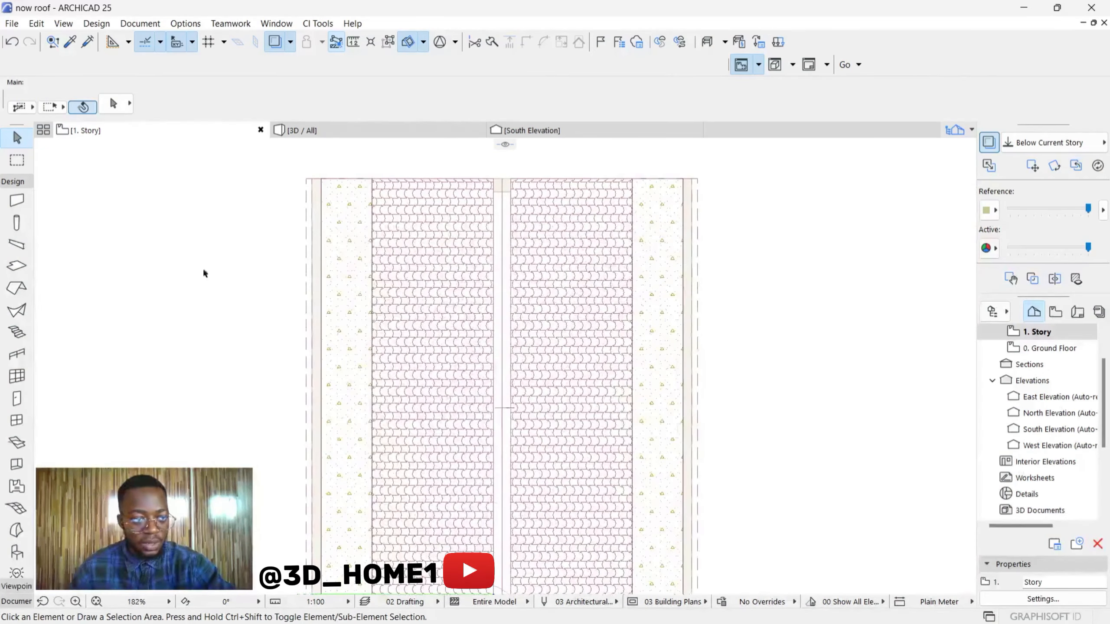
left_click(369, 129)
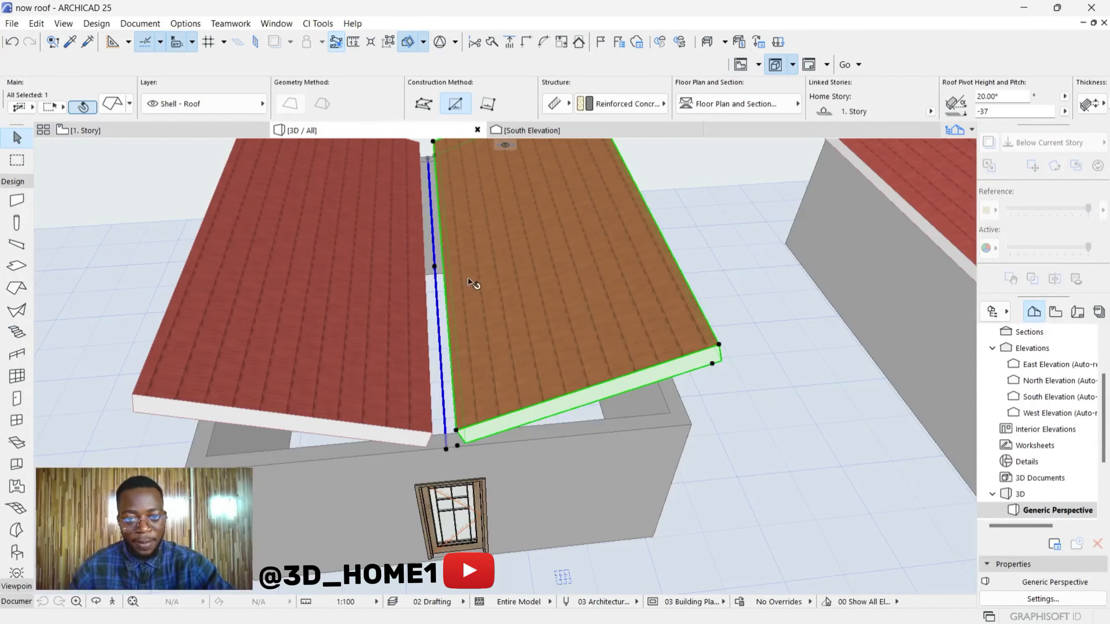
scroll(455, 396, "down", 1)
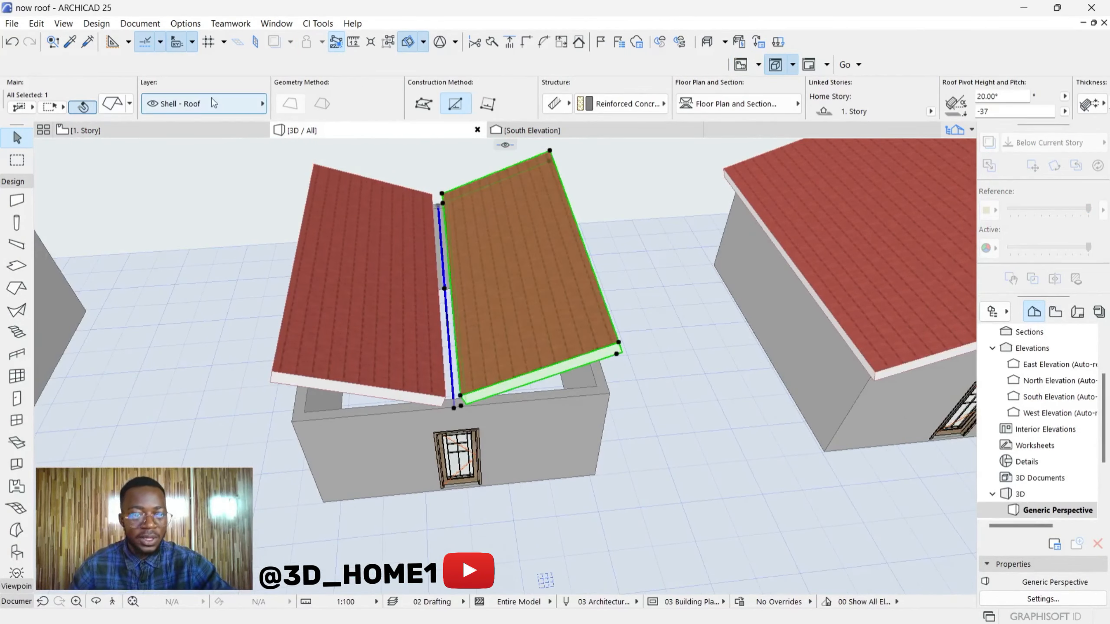
- Start a rectangular single-plane roof with its pivot line across the back end of the gap, pitching upward to the south
left_click(115, 134)
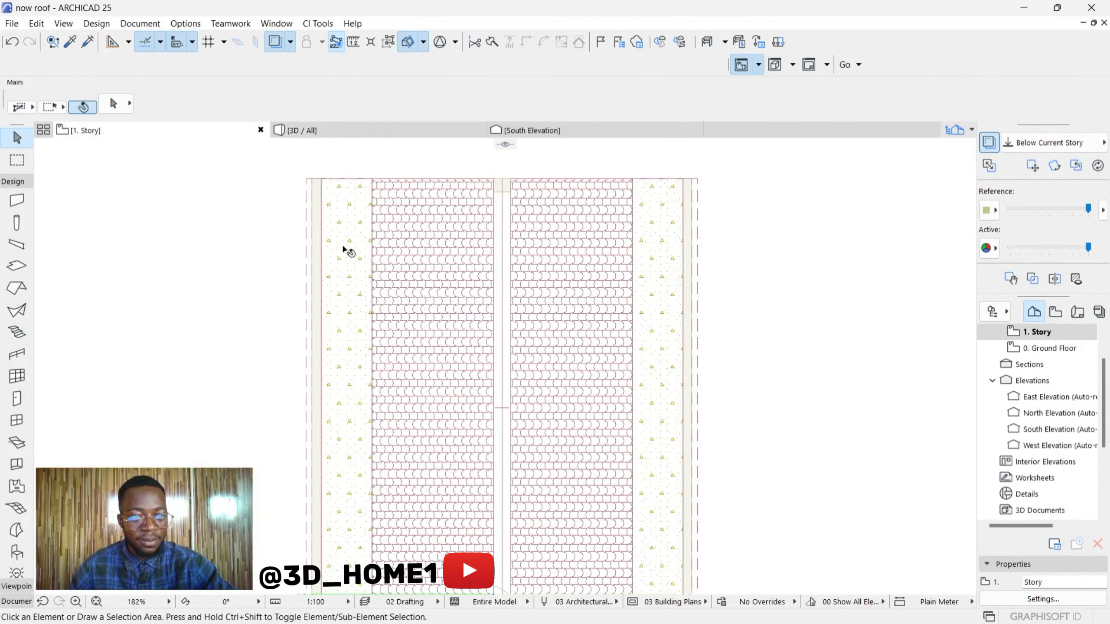
left_click(16, 288)
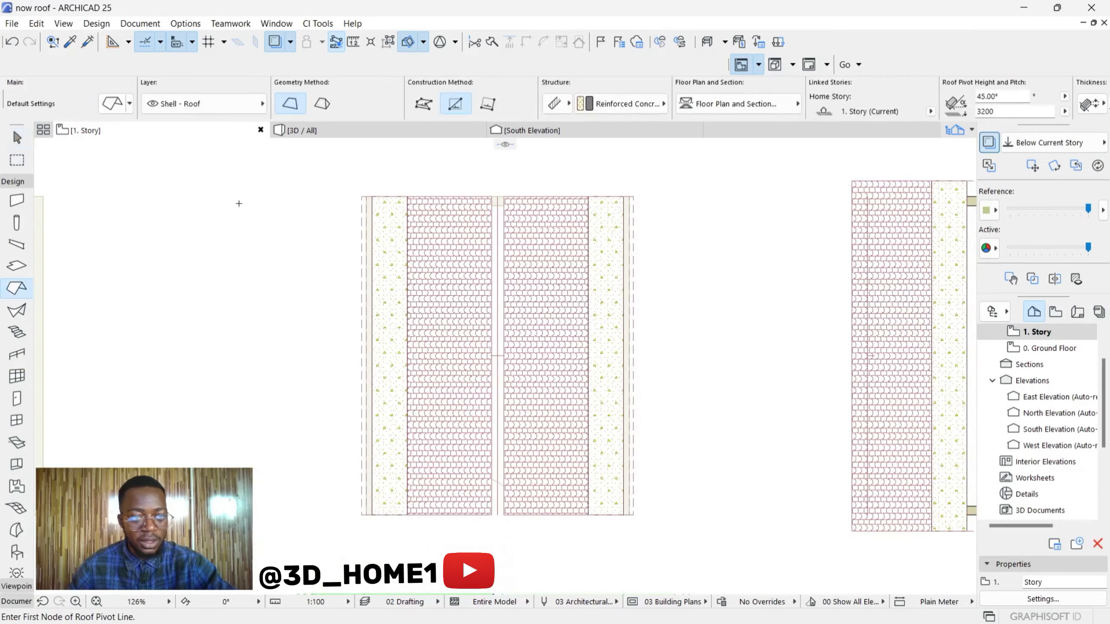
scroll(483, 177, "up", 5)
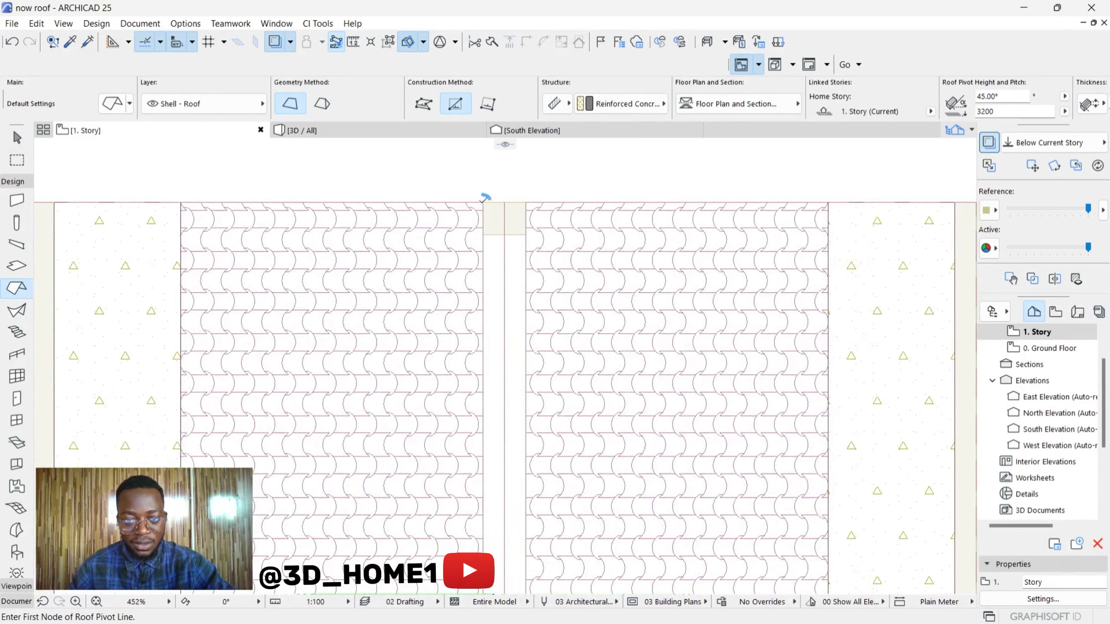
left_click(482, 202)
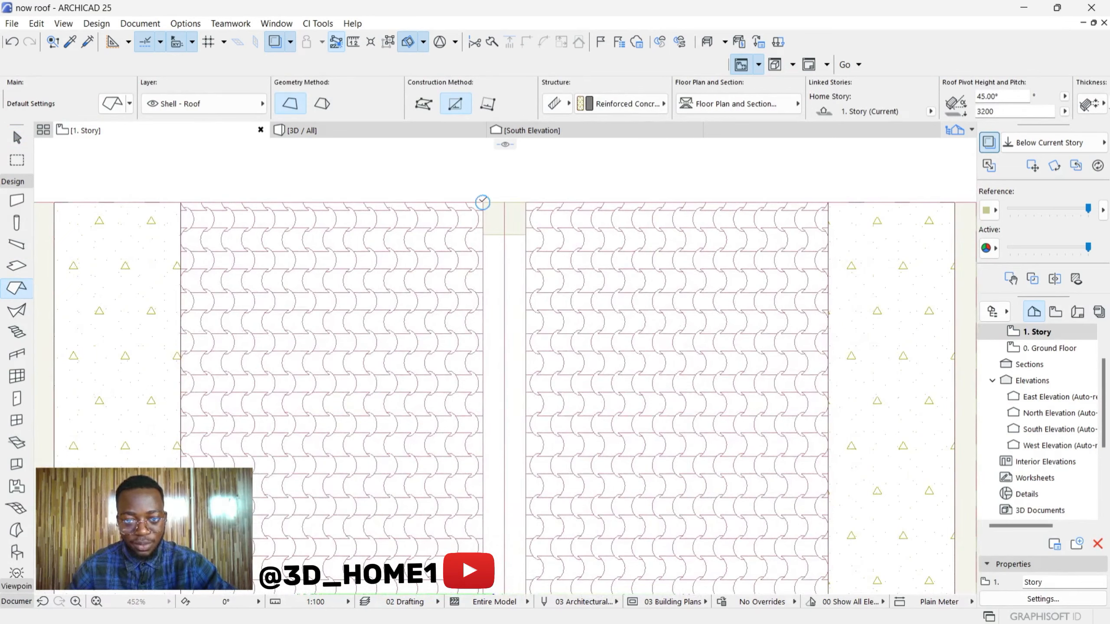
left_click(528, 201)
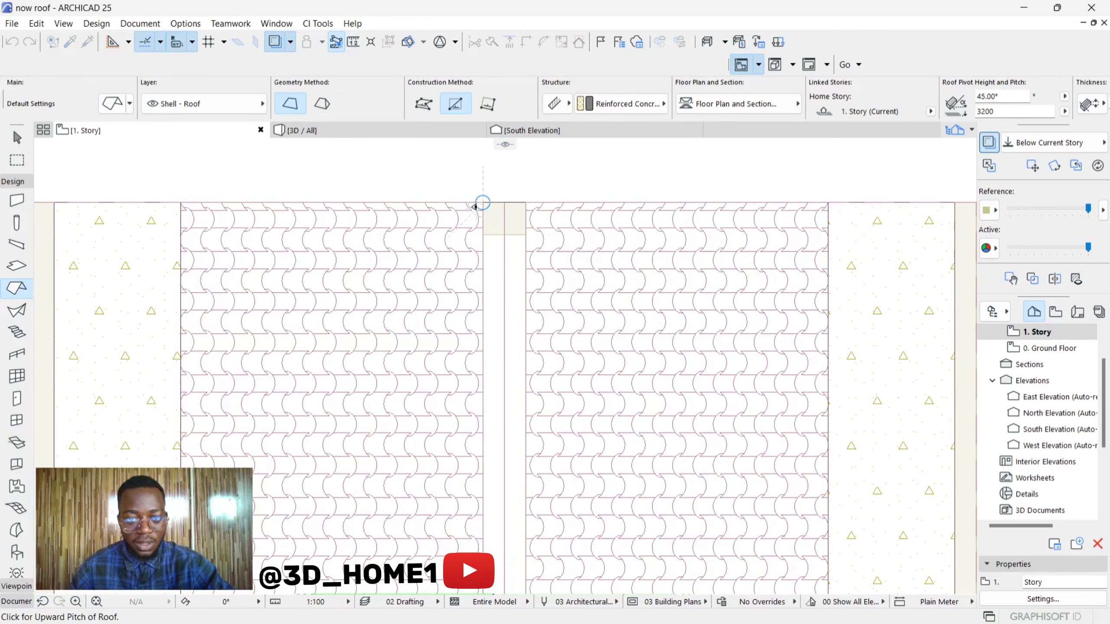
scroll(498, 297, "down", 4)
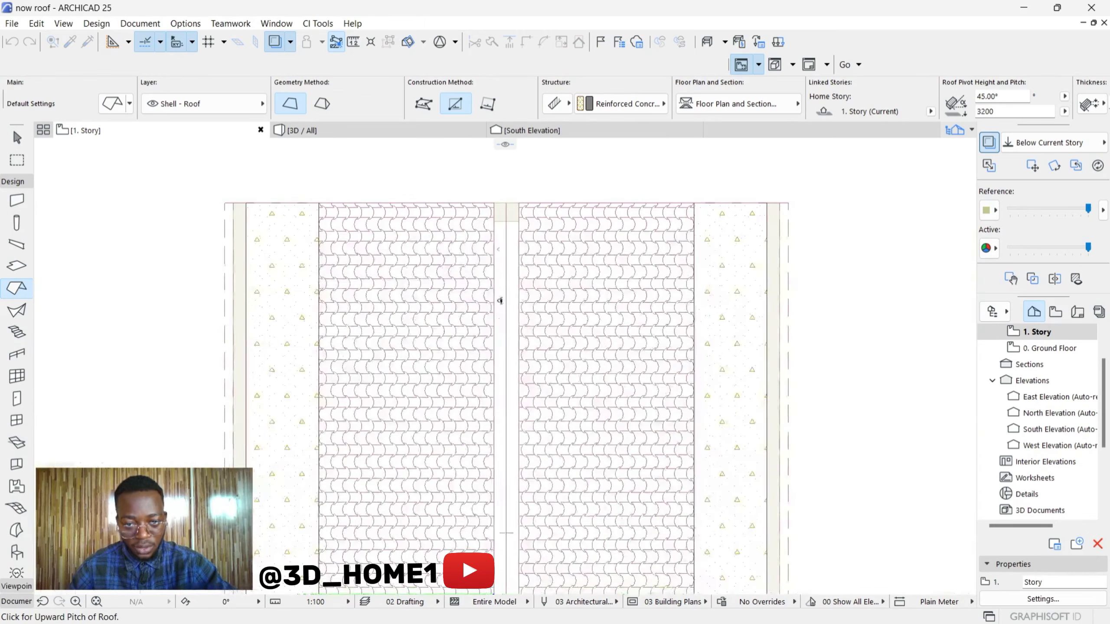
scroll(512, 167, "down", 3)
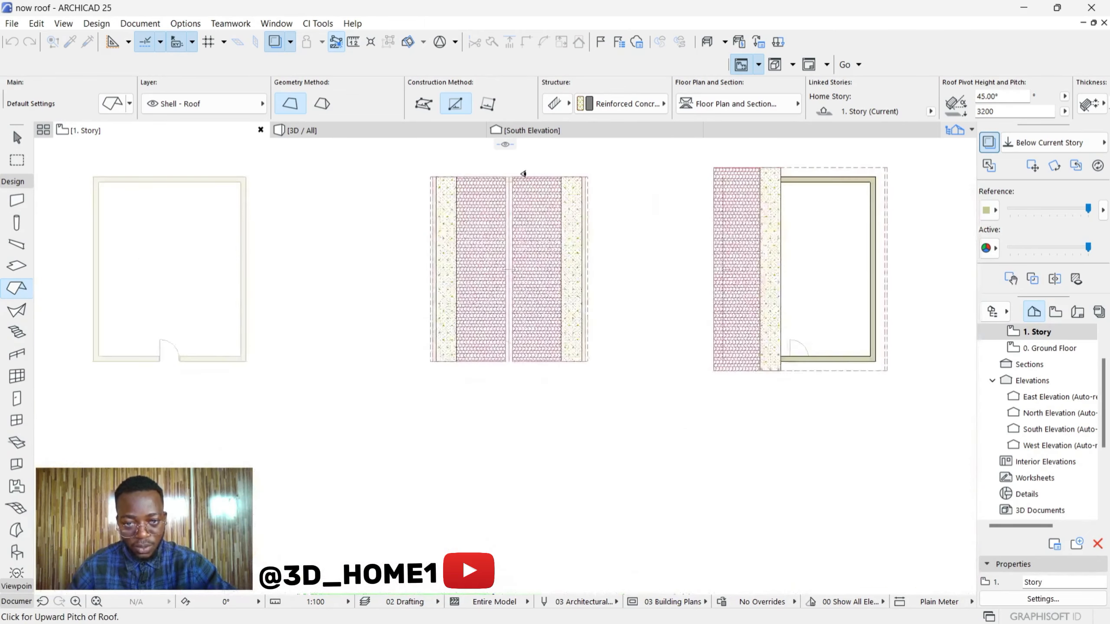
left_click(511, 396)
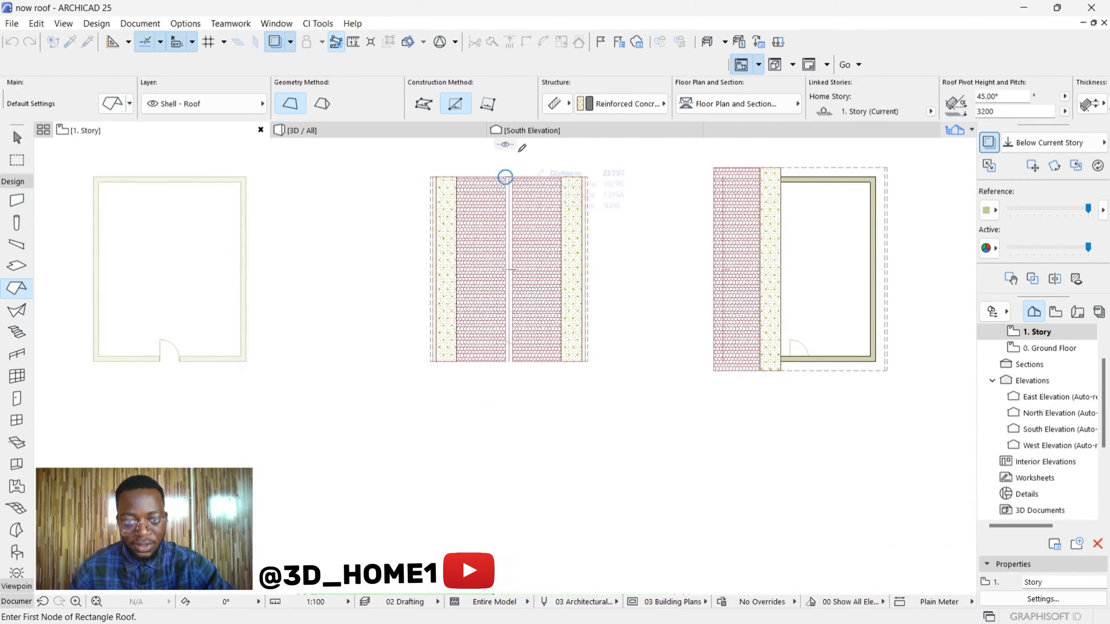
- Complete the narrow rectangular roof plane over the full length of the gap between the two planes and check it in 3D
scroll(506, 175, "up", 5)
left_click(484, 211)
scroll(488, 206, "down", 5)
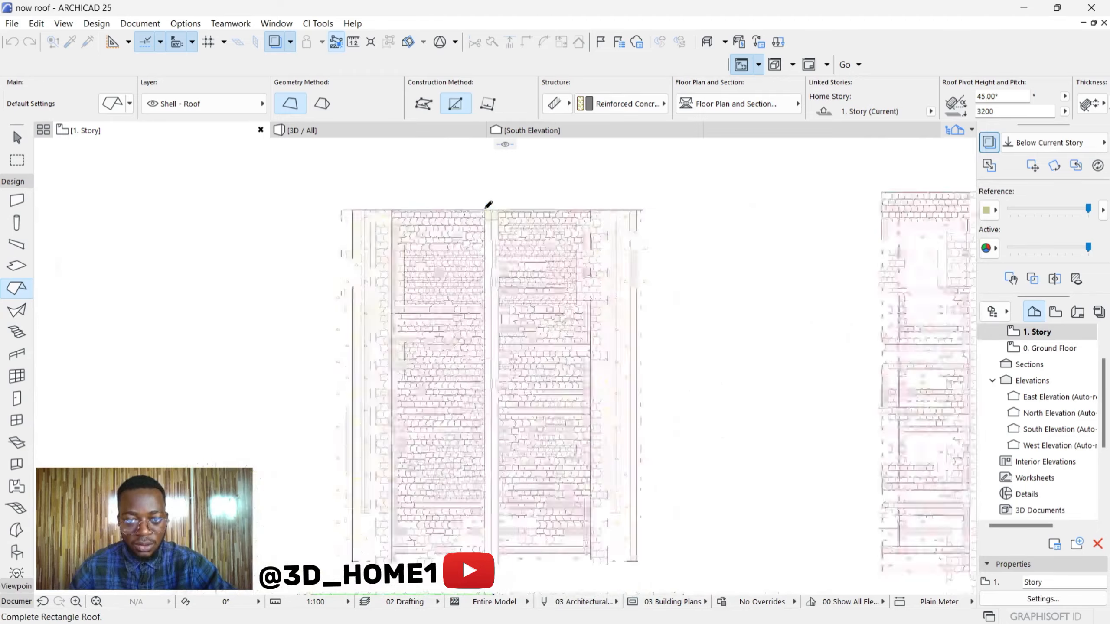
scroll(498, 397, "up", 4)
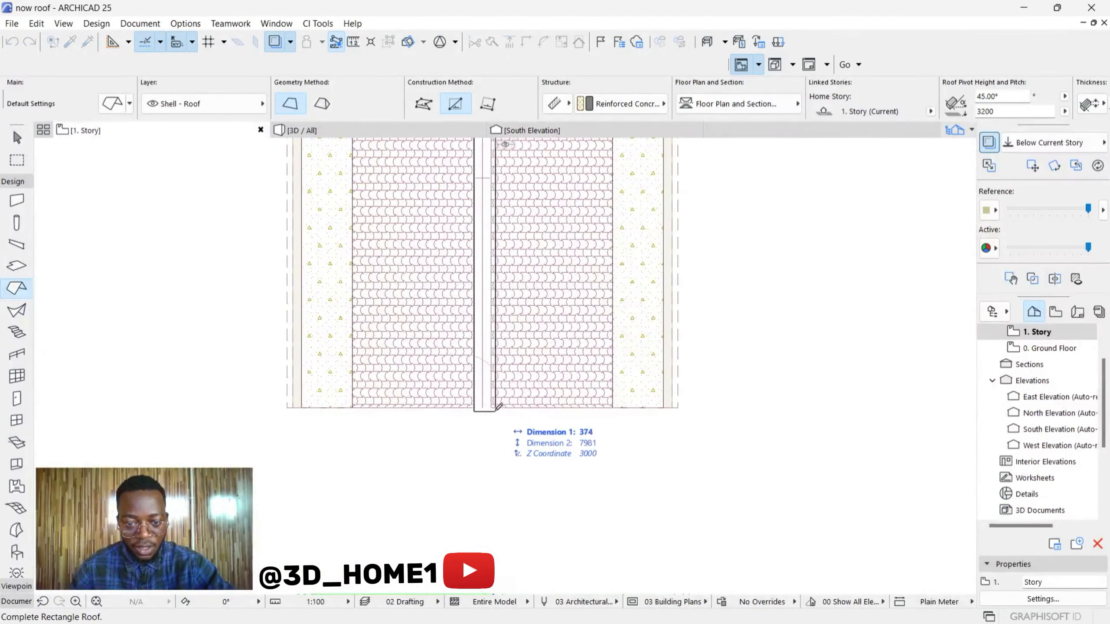
left_click(492, 401)
scroll(489, 403, "down", 3)
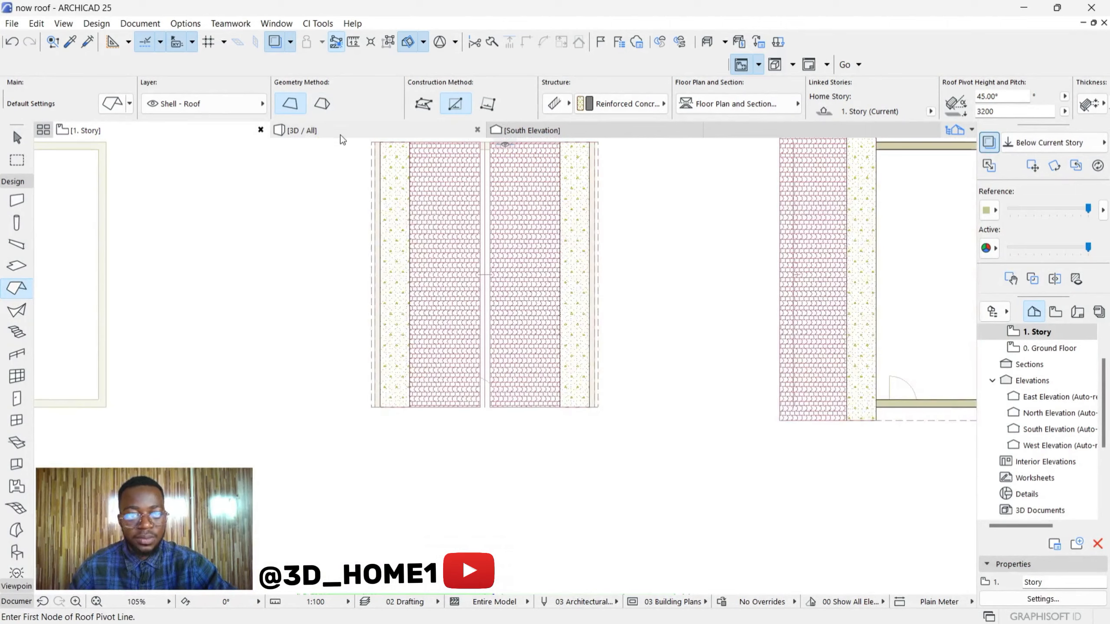
left_click(357, 125)
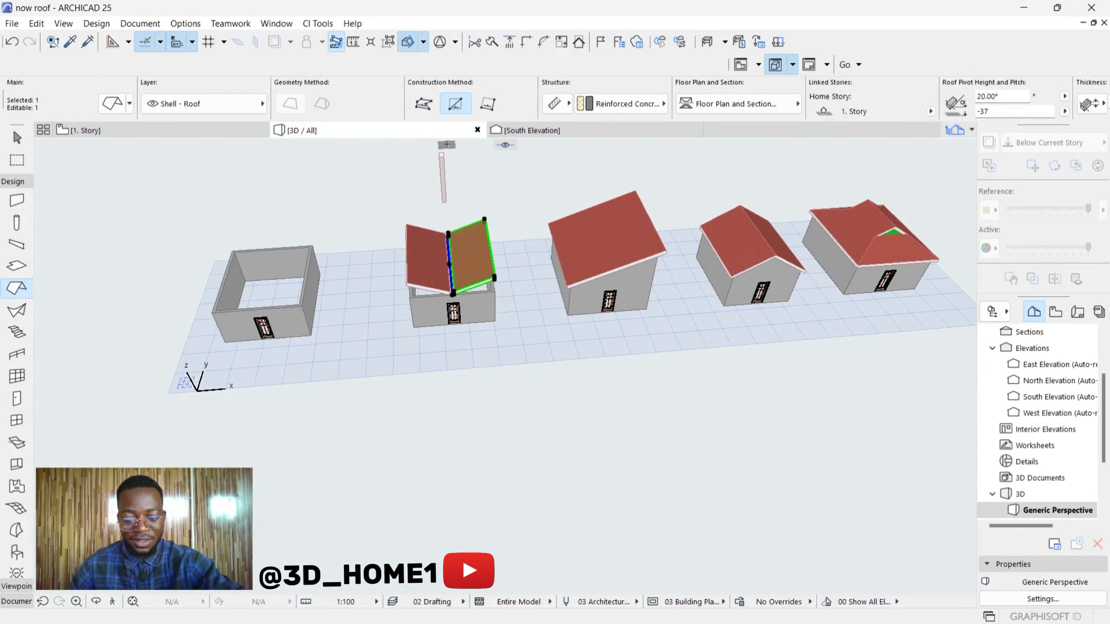
middle_click_drag(491, 180, 346, 206, "shift")
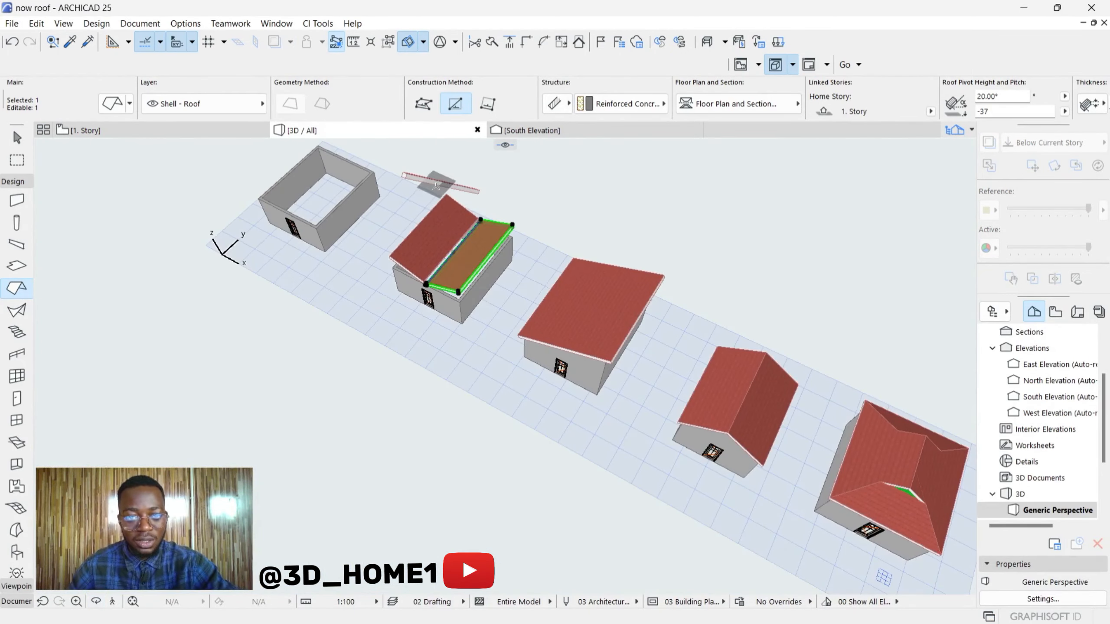
- Set the pitch of the narrow roof strip between the two butterfly planes to 0°
key("Escape")
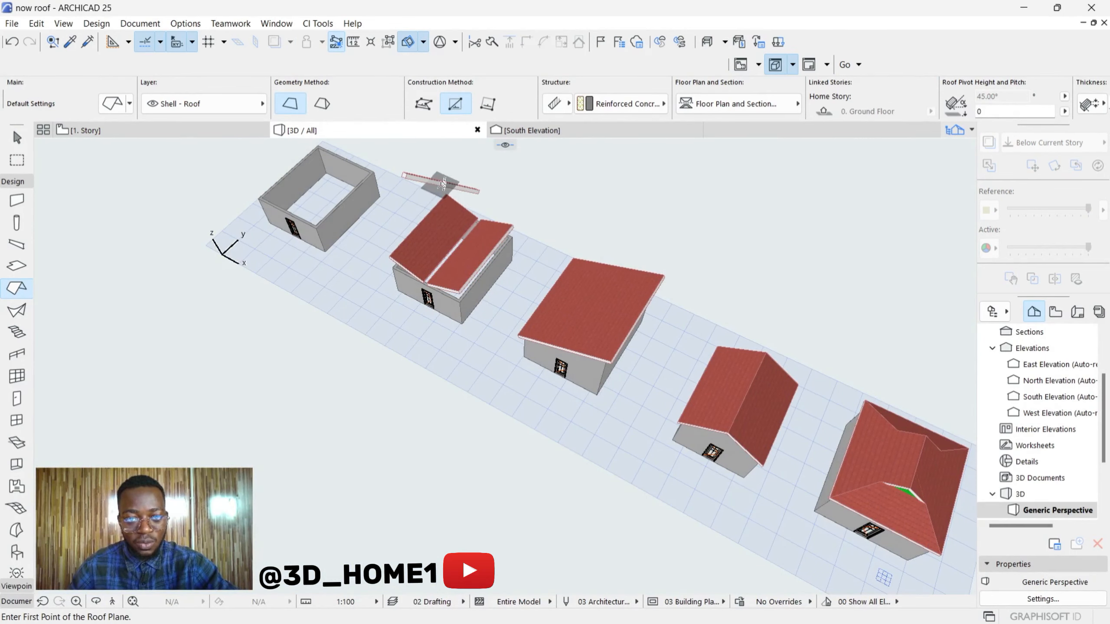
key("Escape")
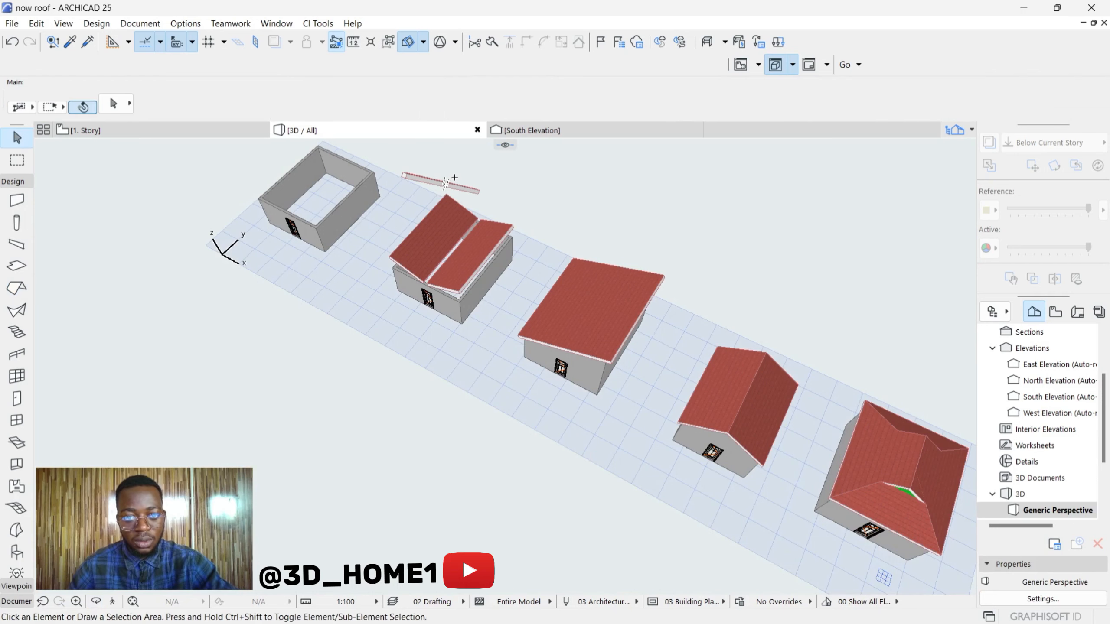
left_click(442, 184)
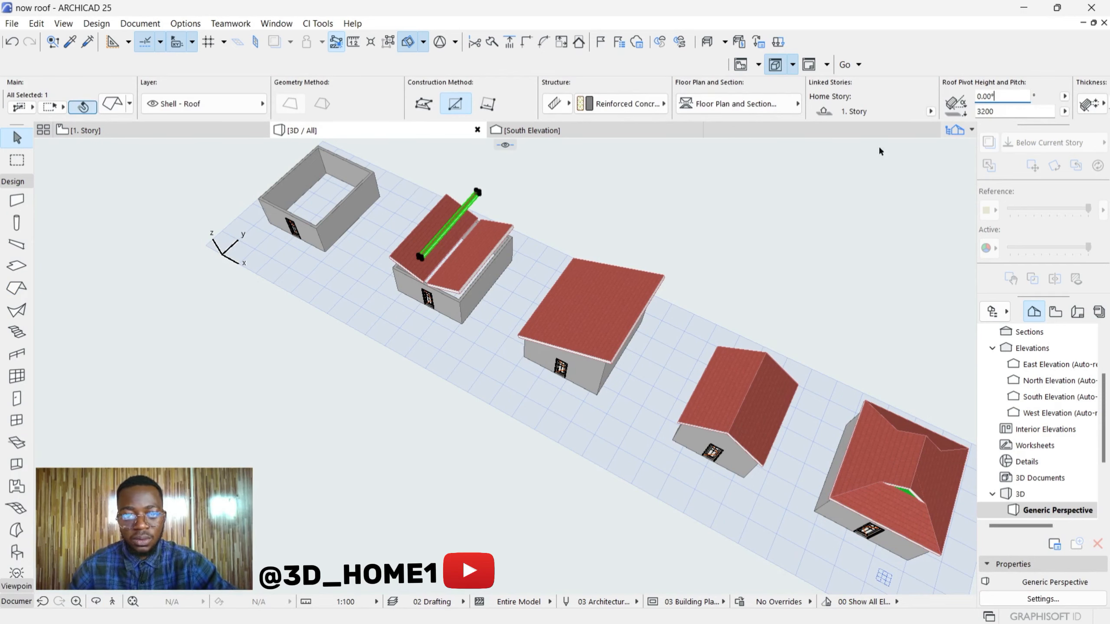
scroll(455, 164, "up", 3)
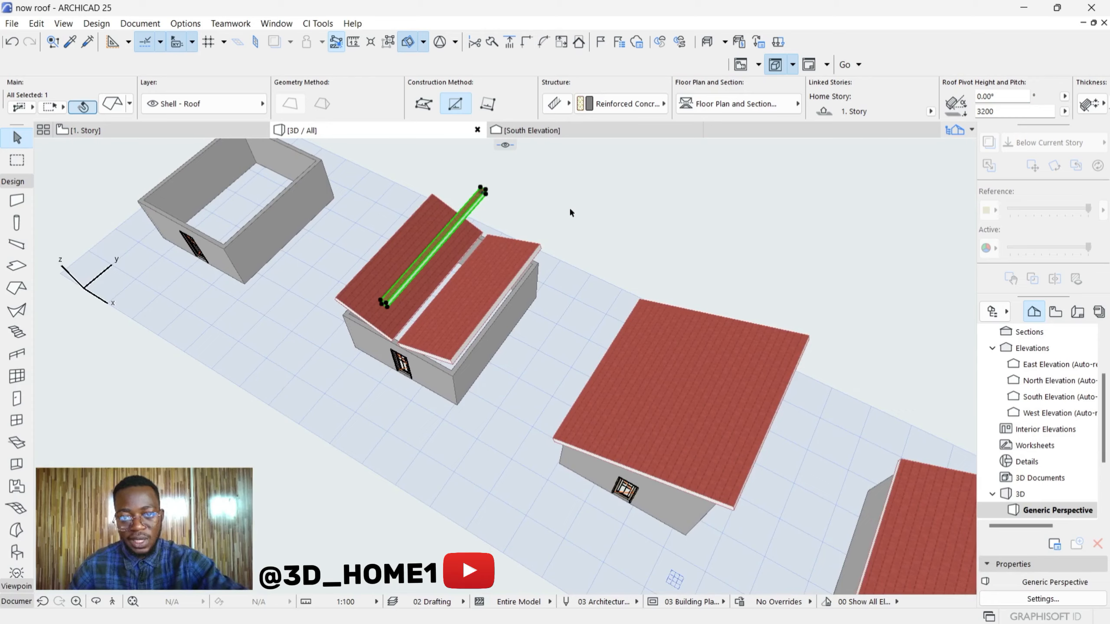
middle_click_drag(570, 212, 626, 201, "shift")
- In the south elevation, move the flat roof strip down into the gap between the two sloping planes
left_click(555, 130)
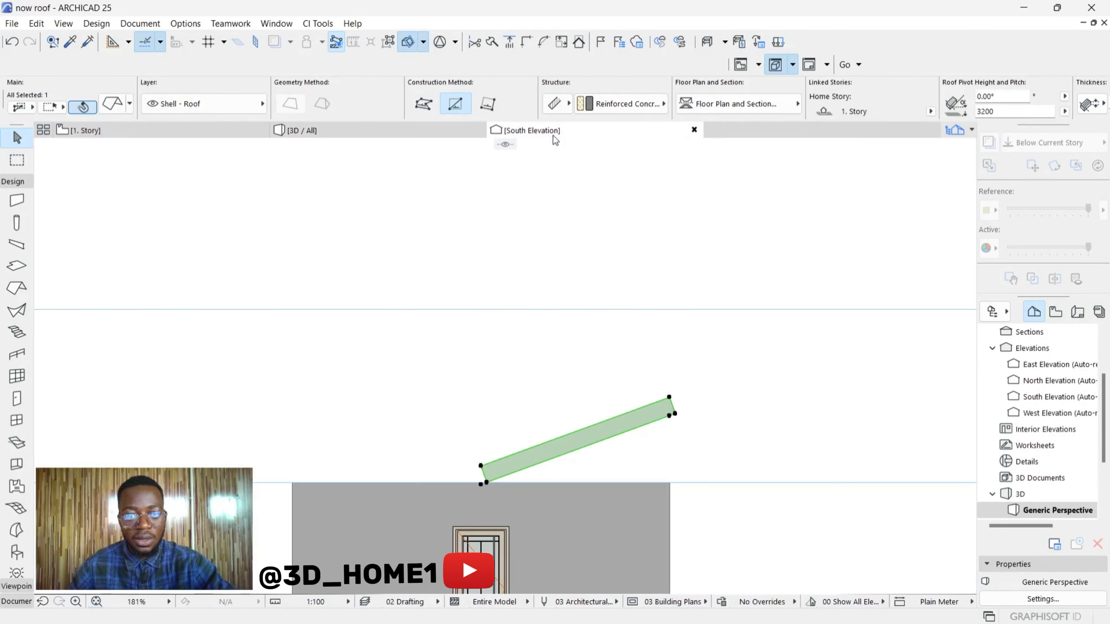
left_click(564, 253)
left_click(478, 292)
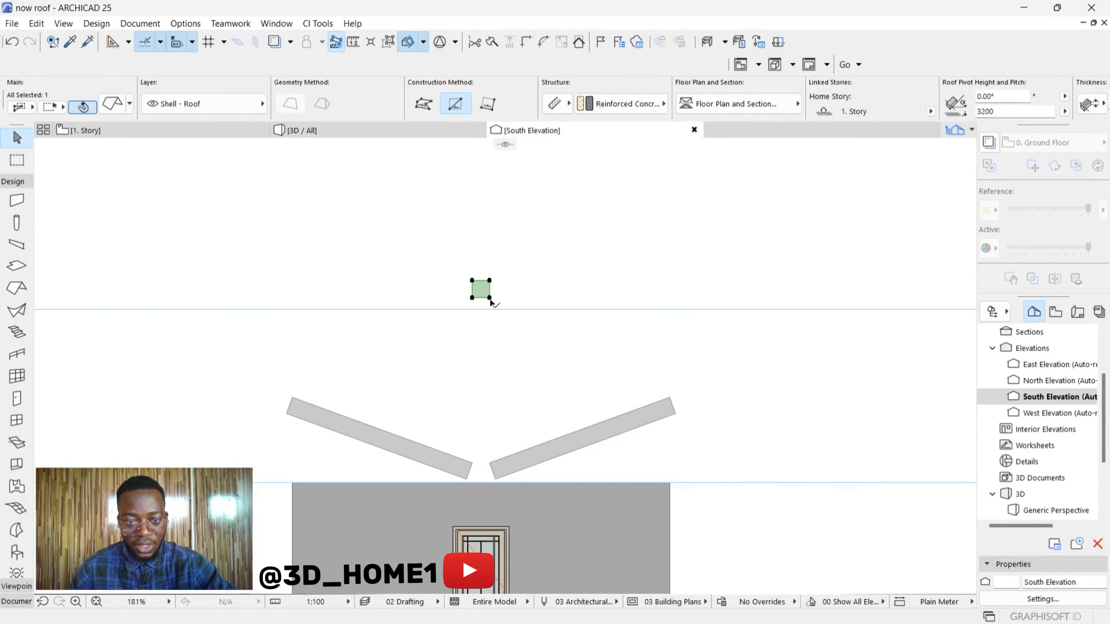
left_click(489, 298)
scroll(485, 471, "up", 3)
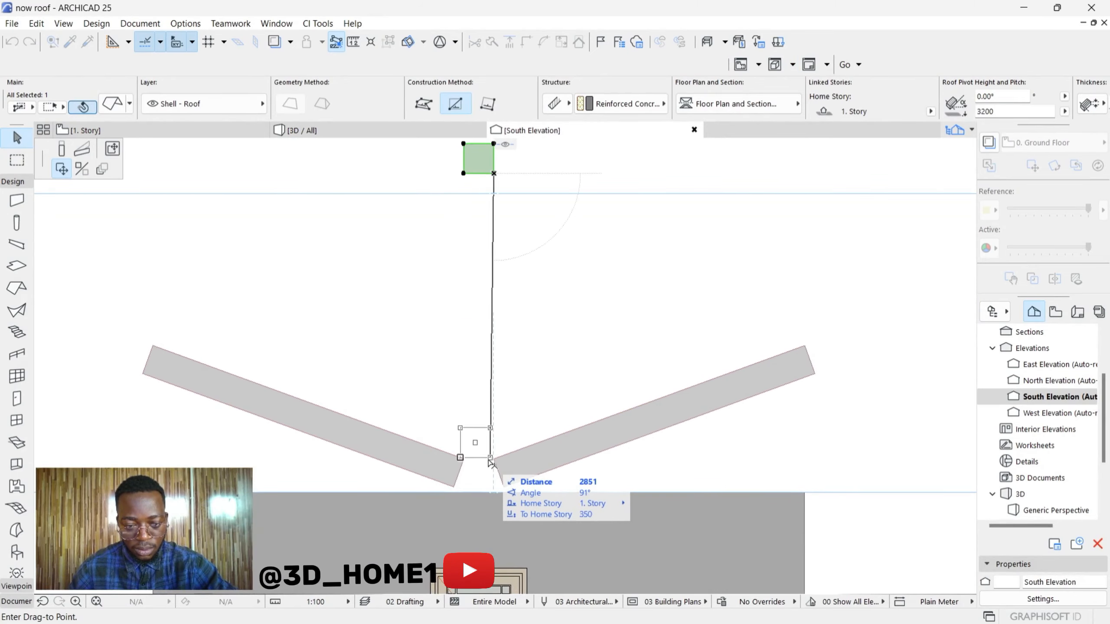
left_click(493, 480)
scroll(488, 459, "up", 4)
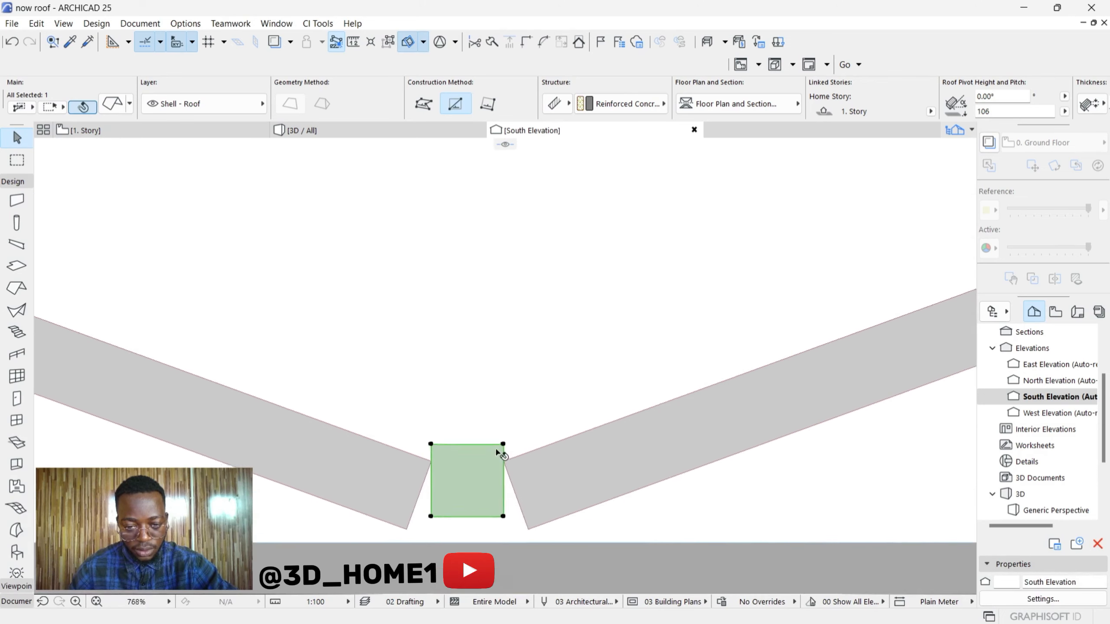
- Lower the strip so its top corners line up with the upper inner corners of both sloping planes
left_click(505, 445)
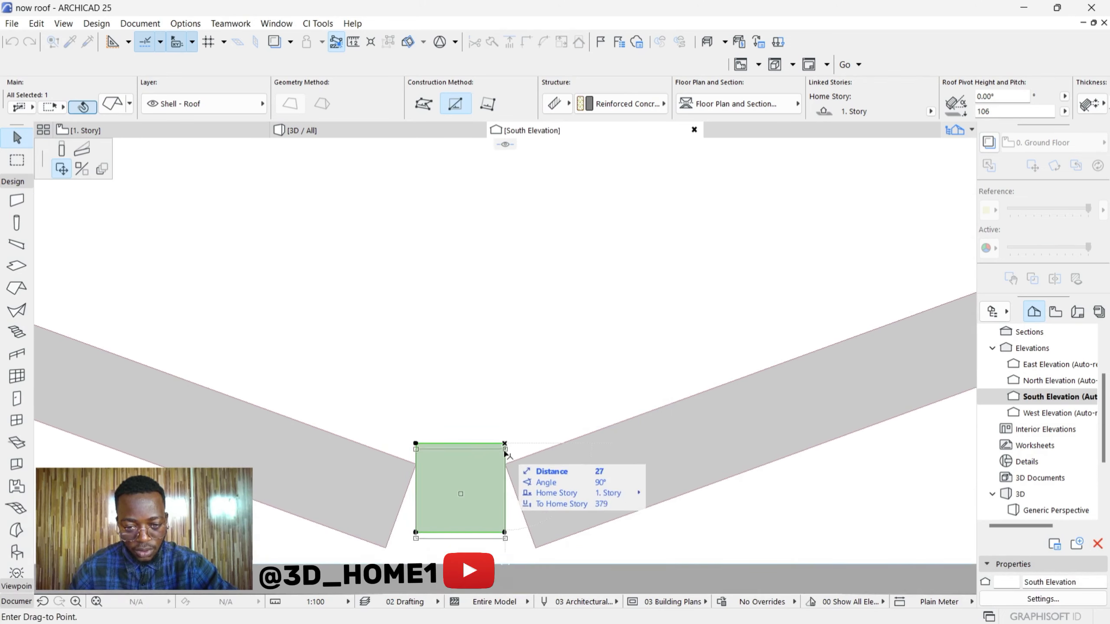
left_click(505, 464)
scroll(573, 380, "down", 2)
scroll(542, 478, "up", 2)
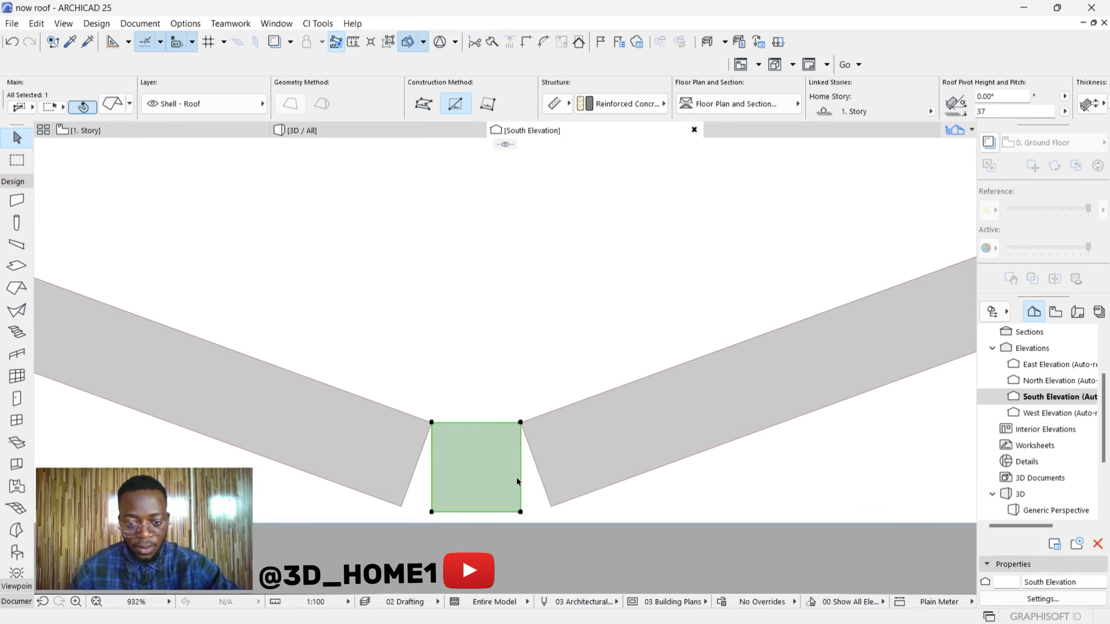
- In the first-story floor plan, offset both long edges of the strip outward so it overlaps the adjoining roof planes
left_click(223, 136)
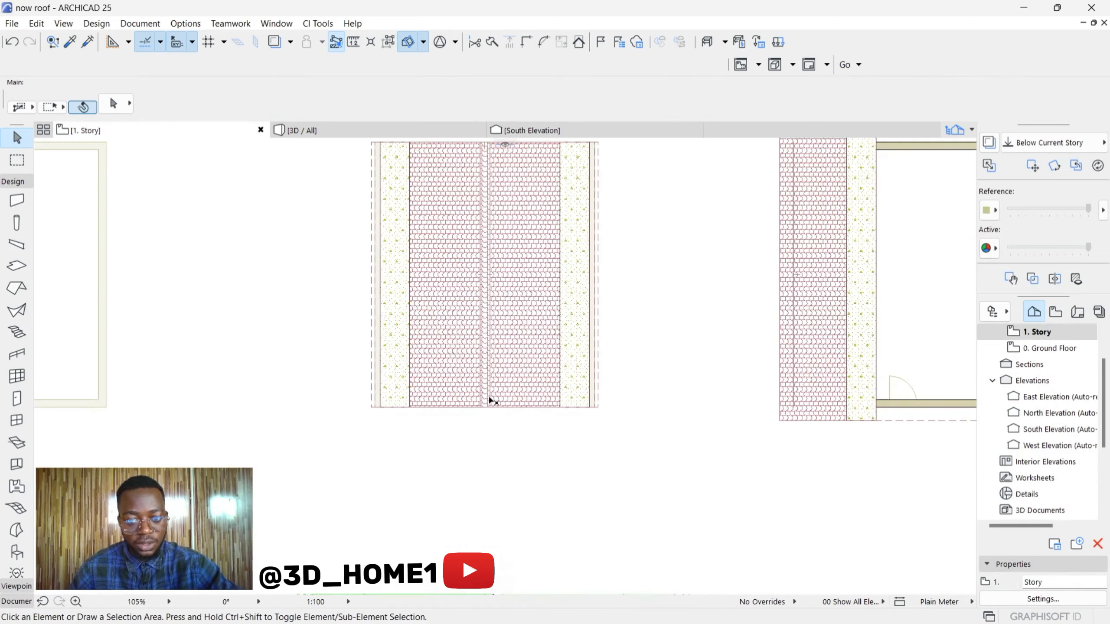
scroll(487, 401, "up", 5)
left_click(490, 398)
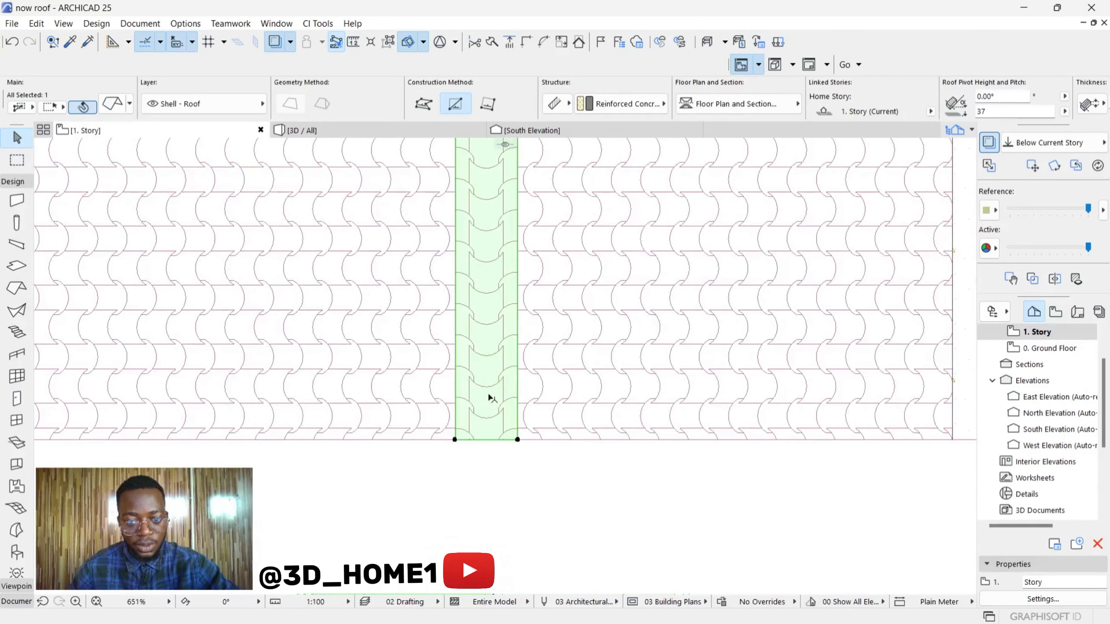
left_click(518, 401)
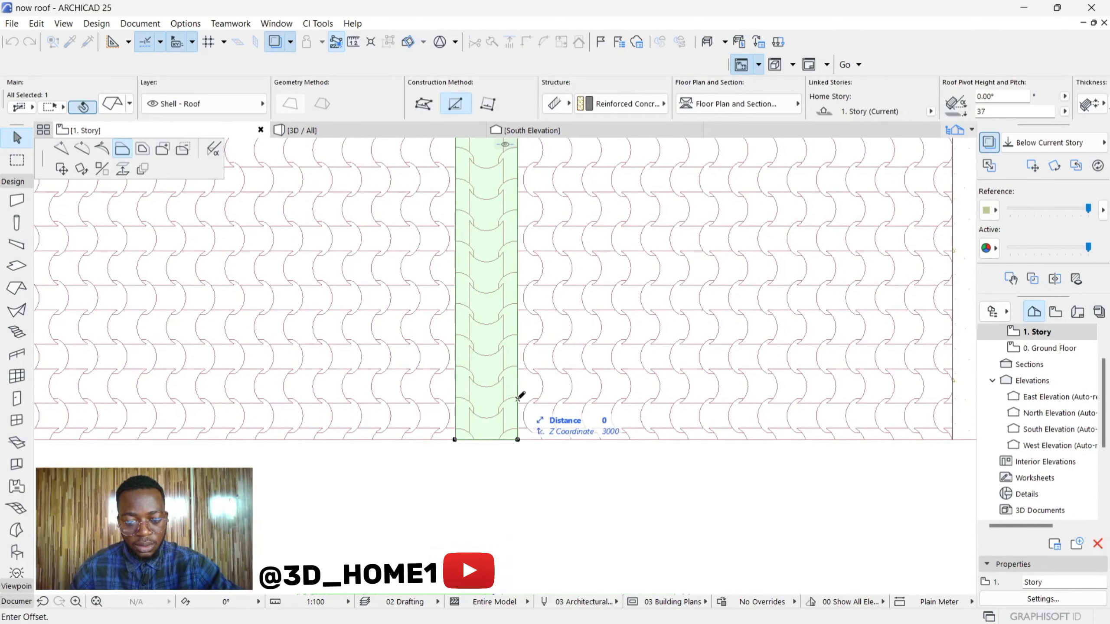
left_click(546, 394)
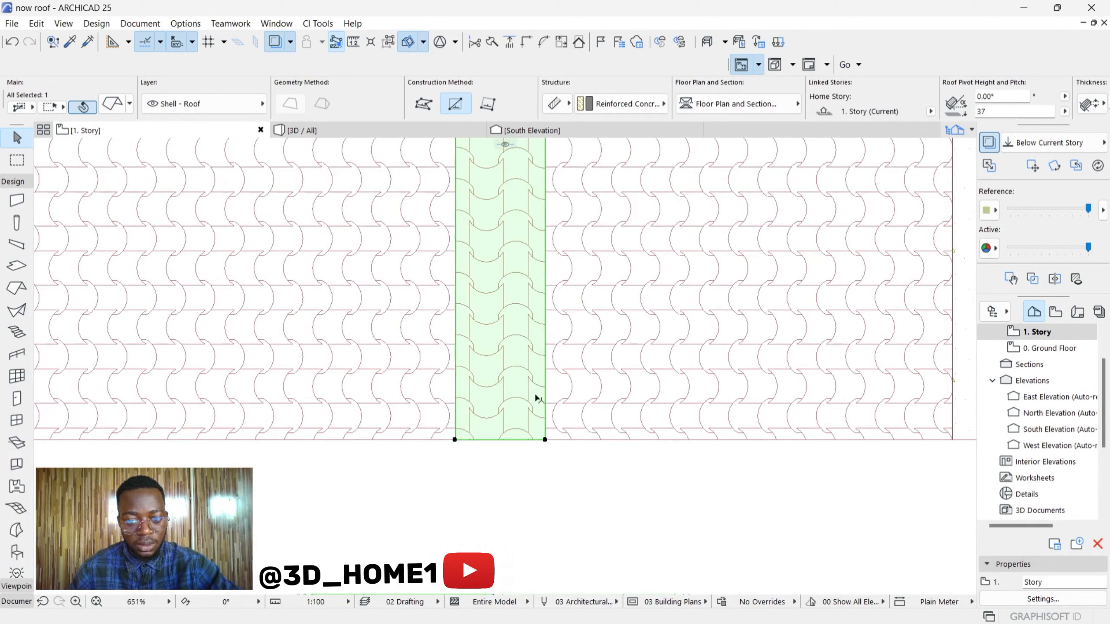
left_click(455, 376)
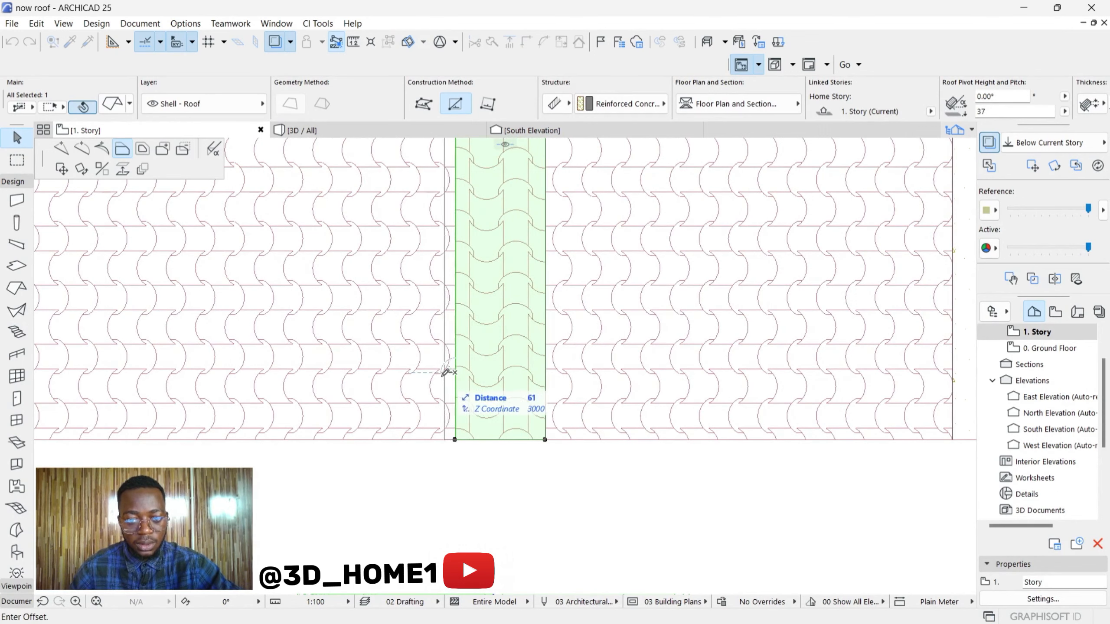
left_click(418, 376)
- In 3D, offset the strip's east edge inward to the lower inner corner of the east roof plane
left_click(324, 131)
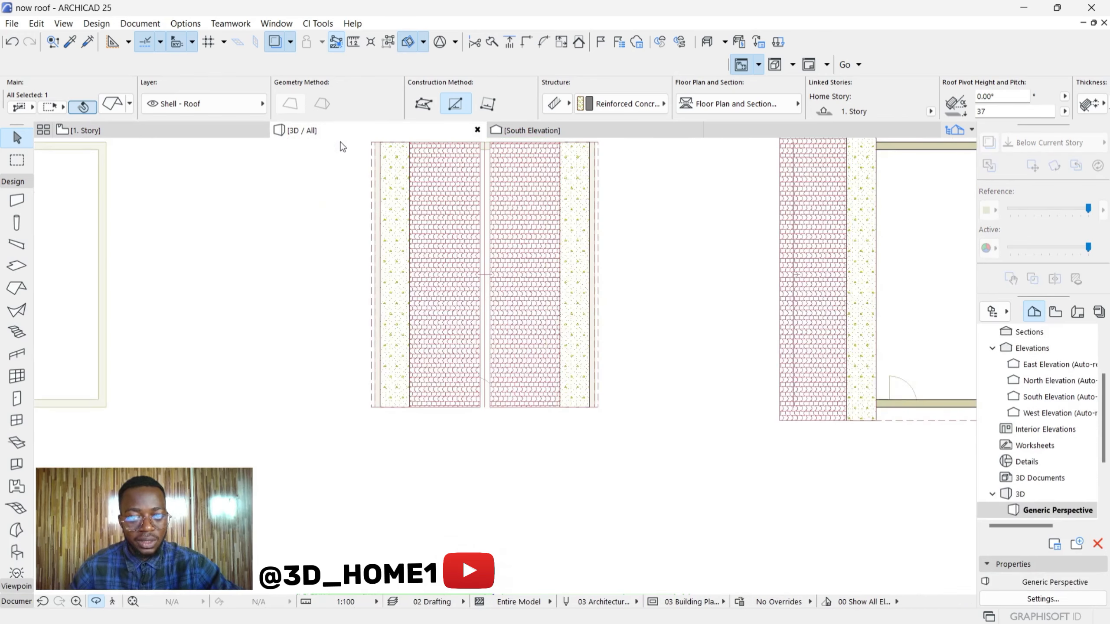
scroll(433, 353, "up", 5)
scroll(433, 353, "up", 8)
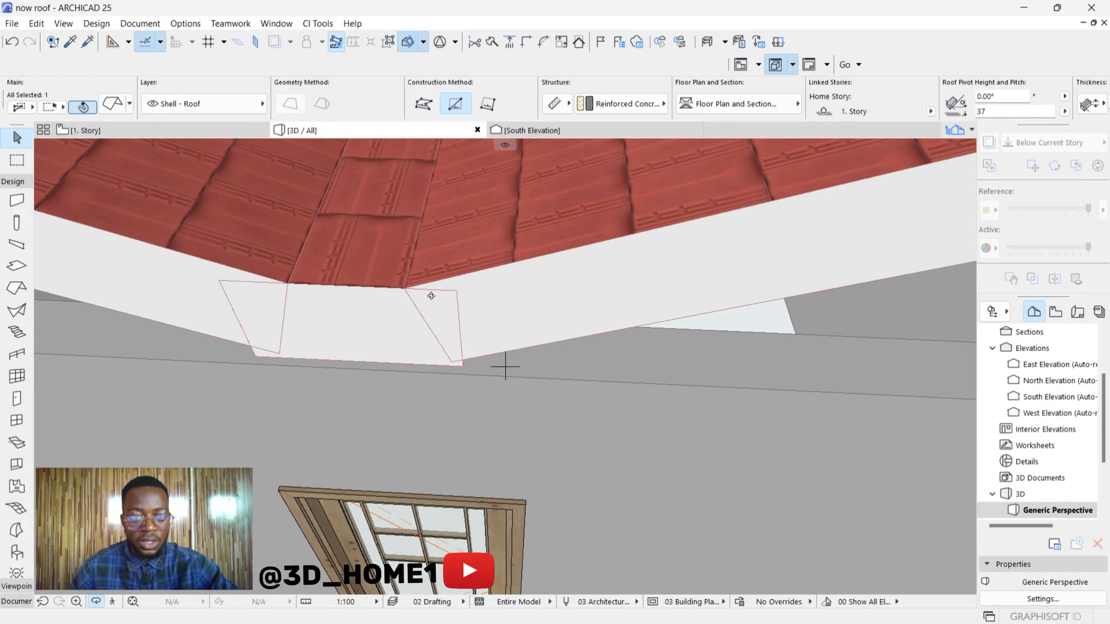
left_click(454, 290)
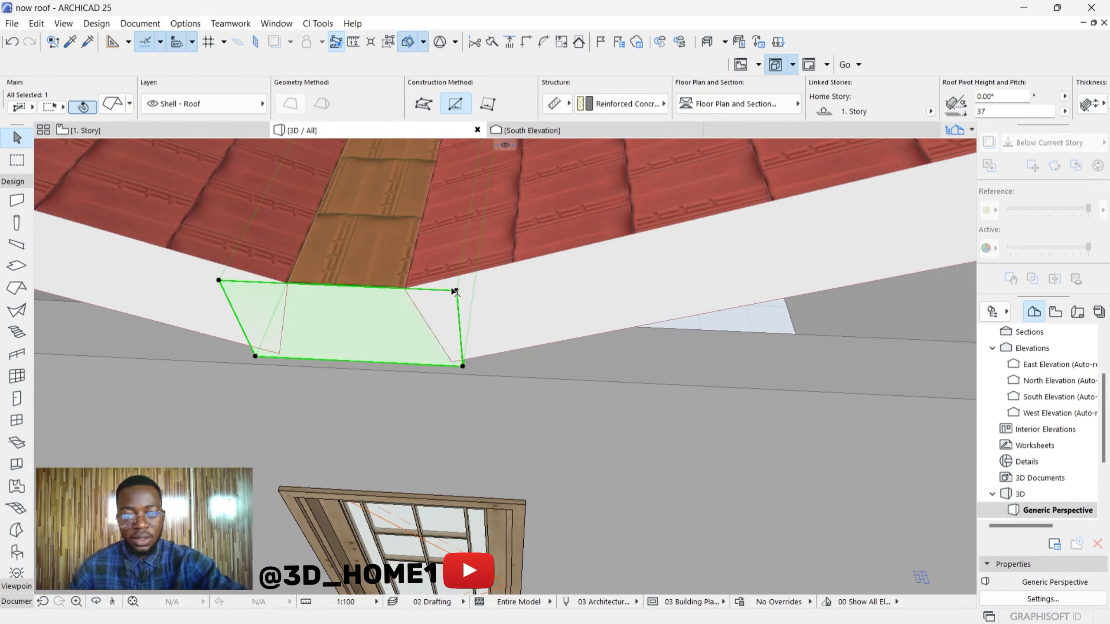
left_click(462, 275)
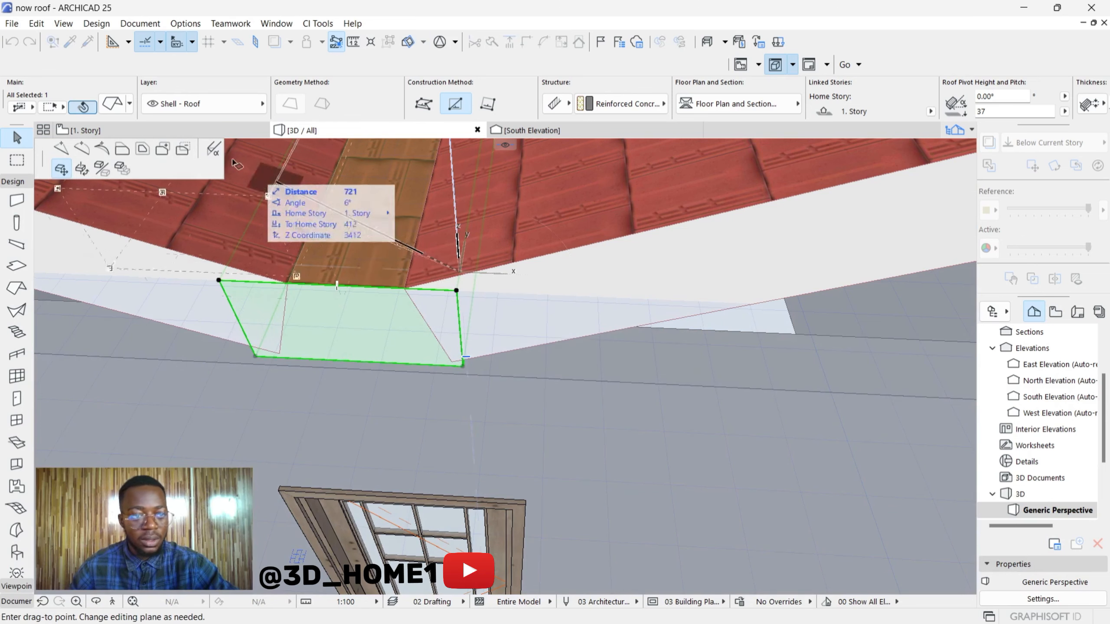
left_click(122, 150)
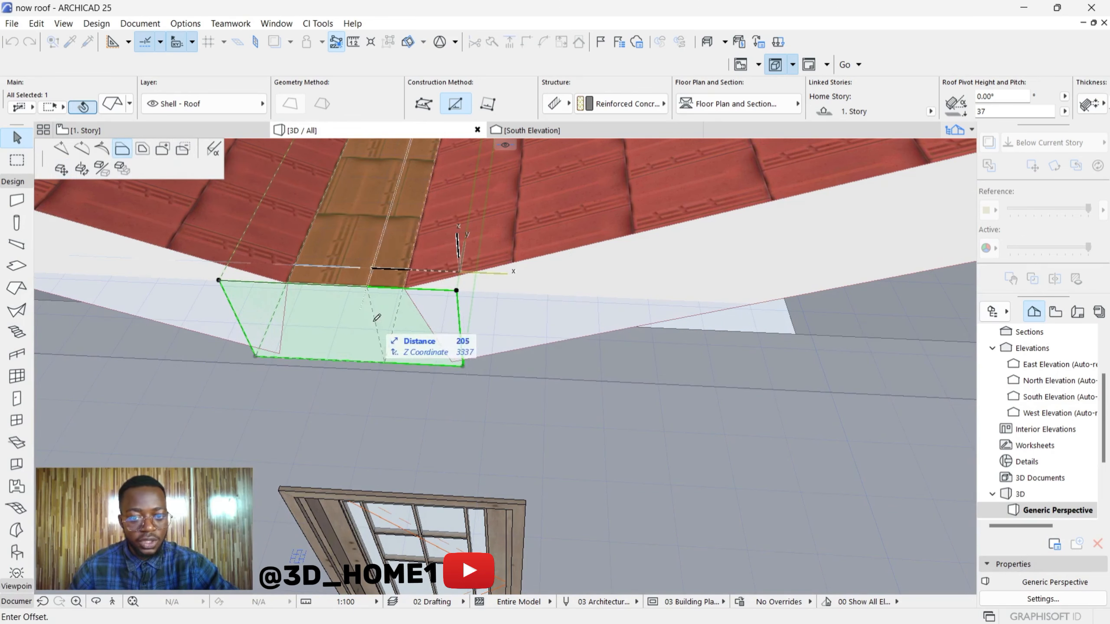
left_click(457, 357)
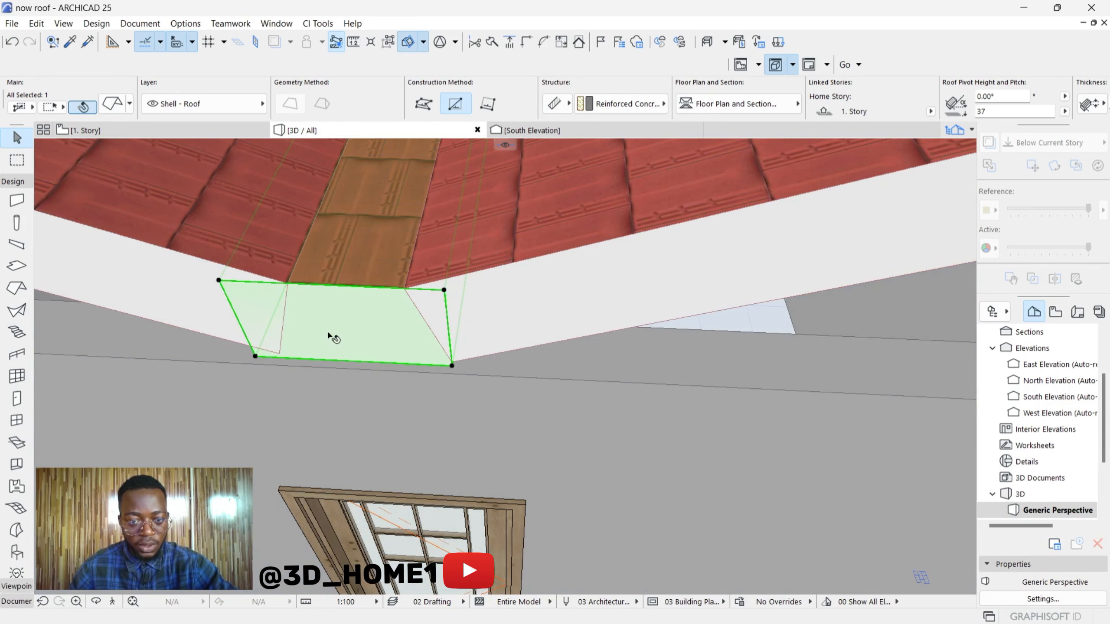
- Offset the strip's west edge inward to the west plane's lower inner corner and check the joined roof in 3D
left_click(273, 282)
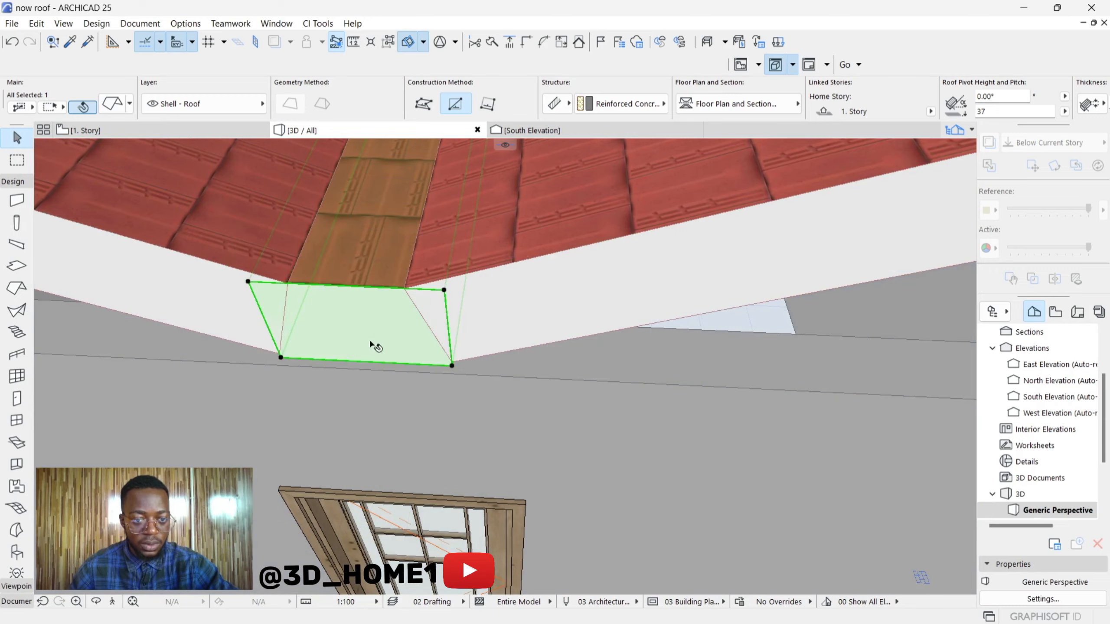
middle_click_drag(372, 347, 509, 332, "shift")
scroll(509, 332, "down", 5)
key("Escape")
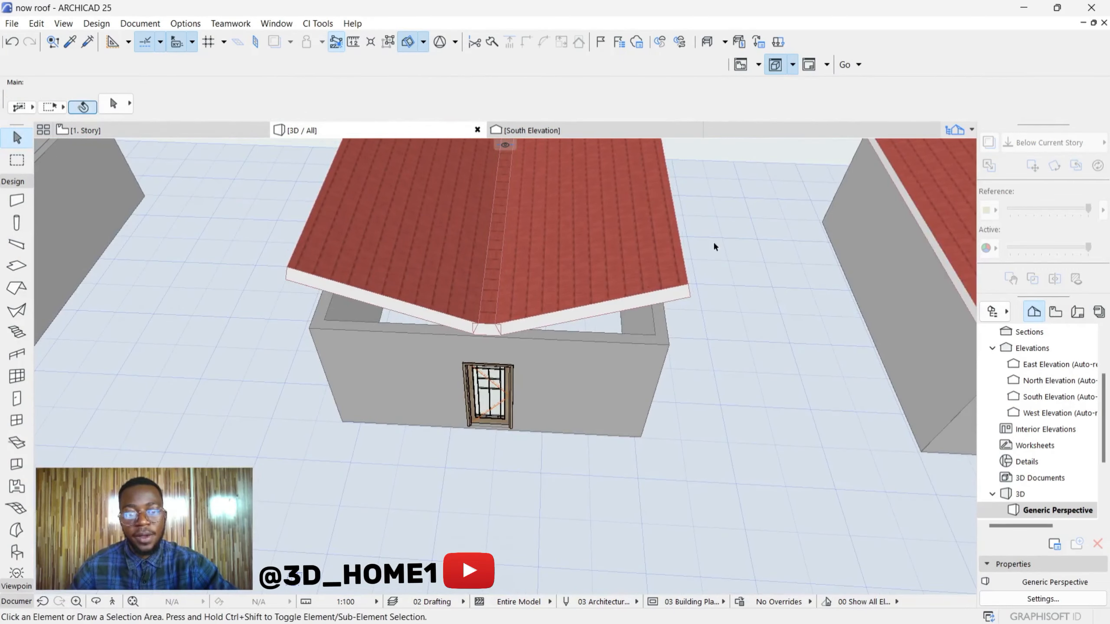
scroll(464, 336, "down", 3)
scroll(501, 286, "up", 2)
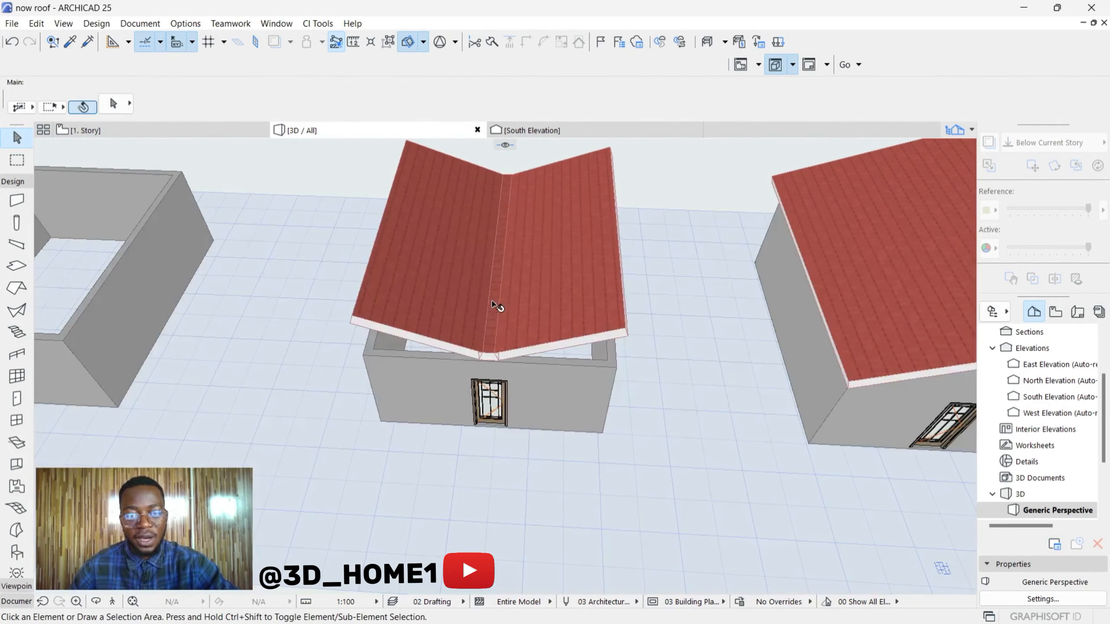
- Change the top surface override of the central roof strip to Paint - Glossy White
left_click(494, 299)
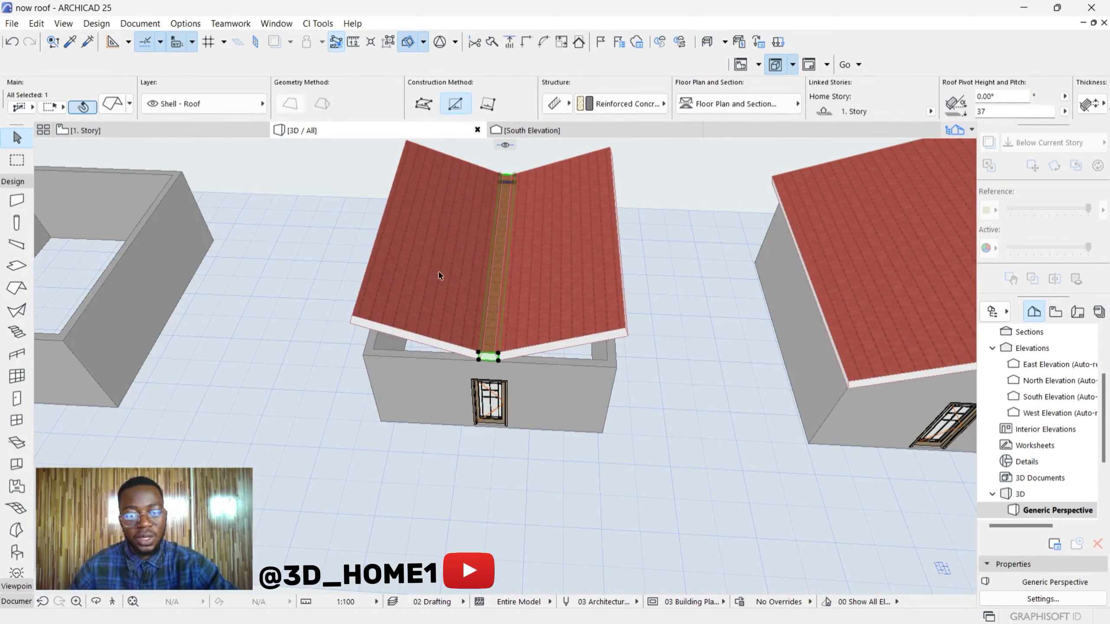
left_click(112, 105)
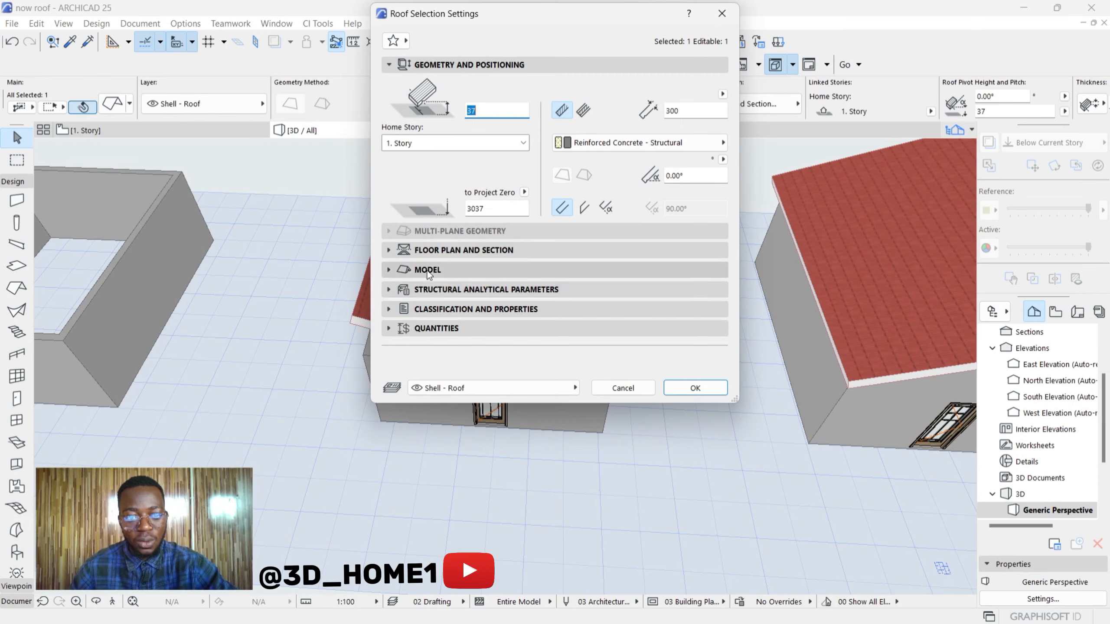
left_click(428, 271)
left_click(440, 307)
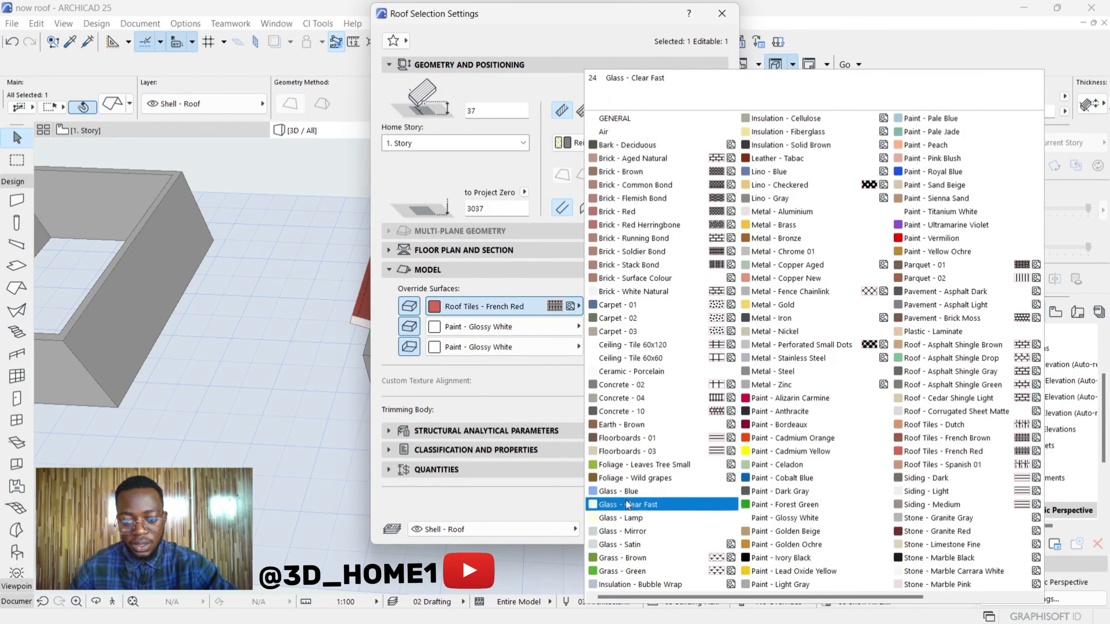
left_click(762, 518)
left_click(705, 531)
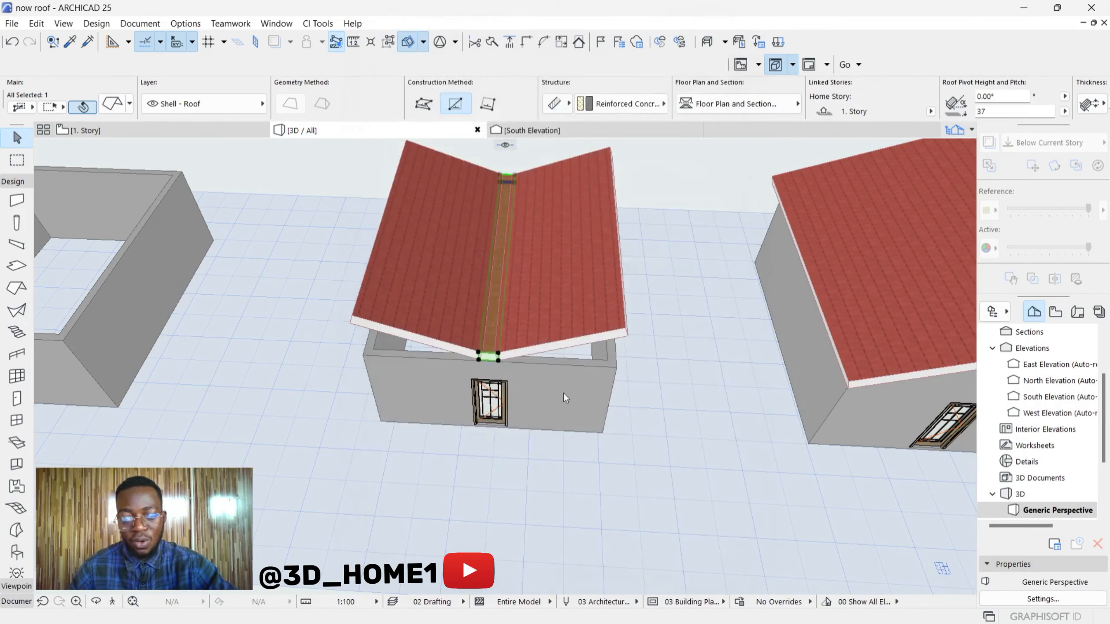
left_click(660, 193)
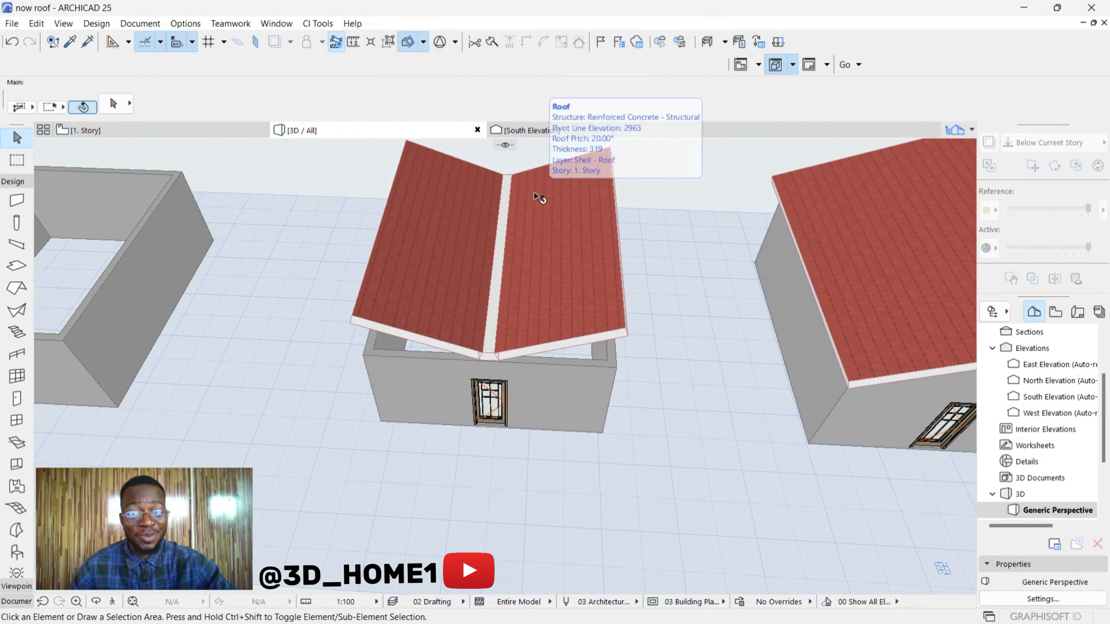
- Raise the top of the butterfly-roof house's west wall above the roof, to a height of about 5770 mm
left_click_drag(544, 183, 517, 264)
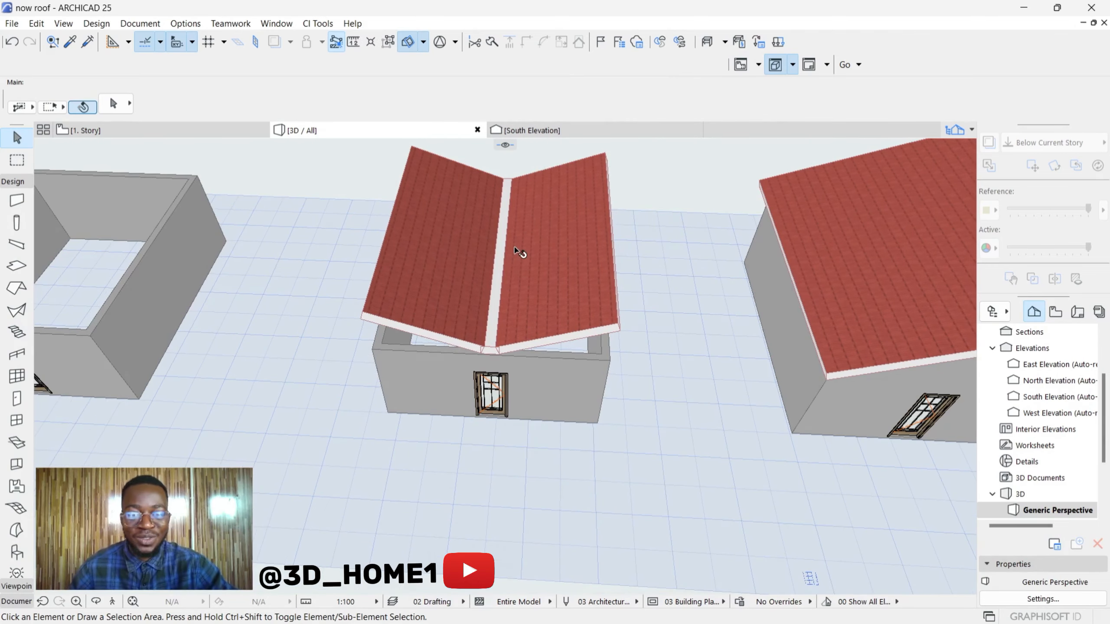
scroll(515, 248, "up", 1)
scroll(523, 293, "up", 2)
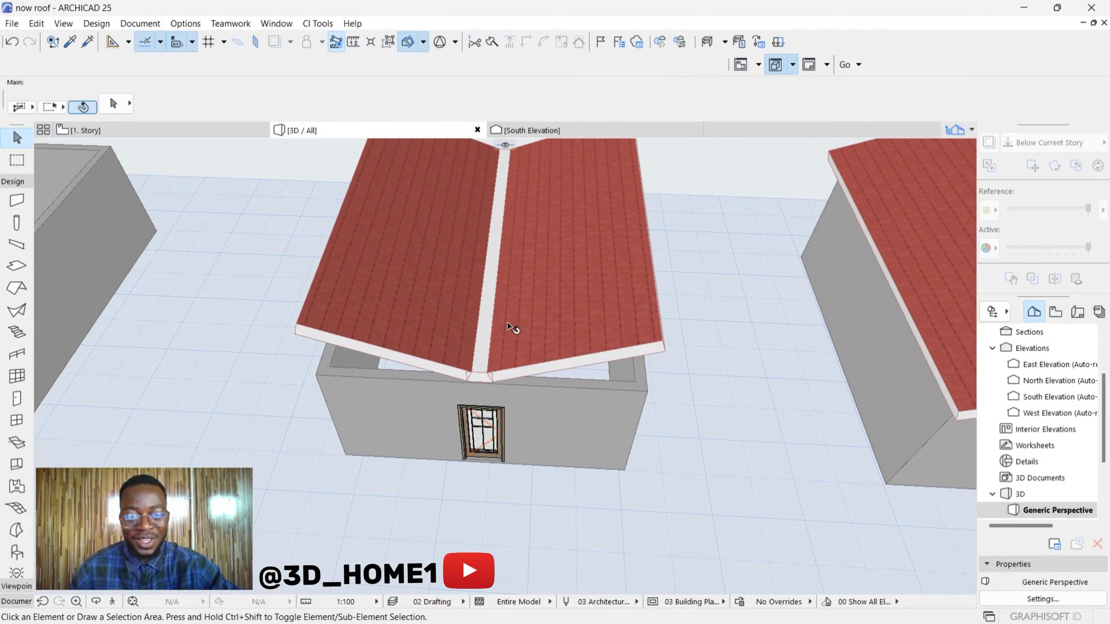
left_click_drag(544, 395, 633, 401)
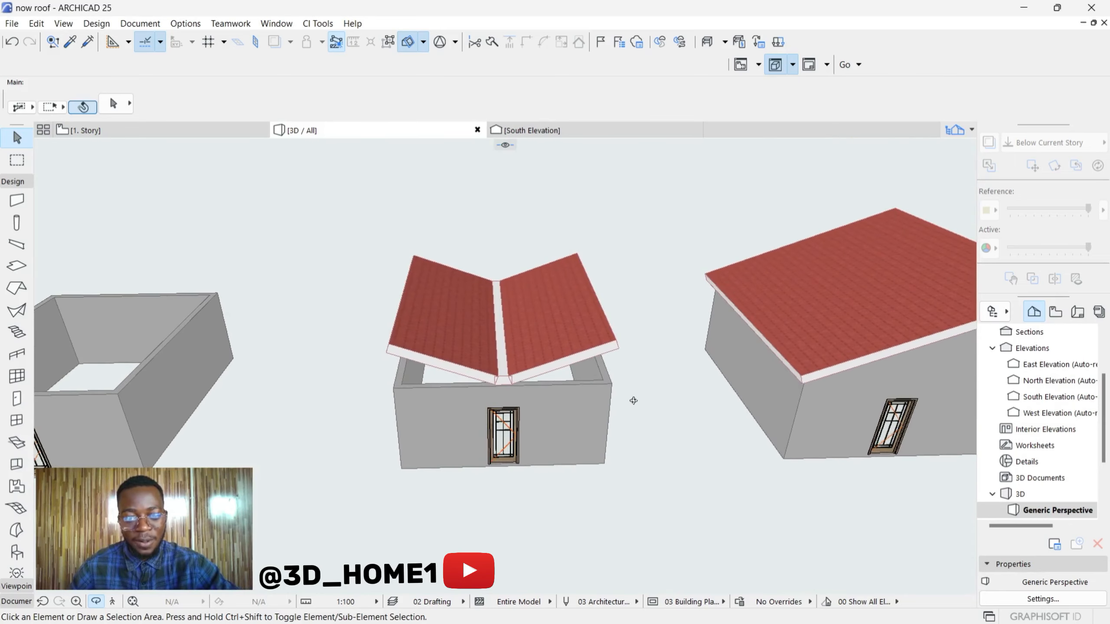
left_click(405, 379)
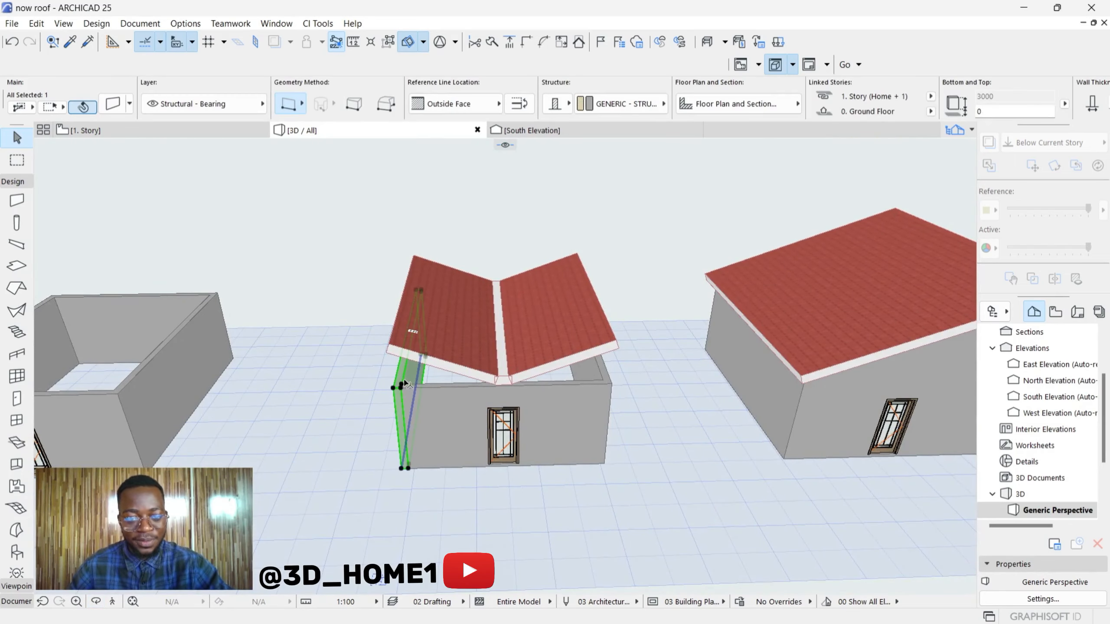
left_click(402, 385)
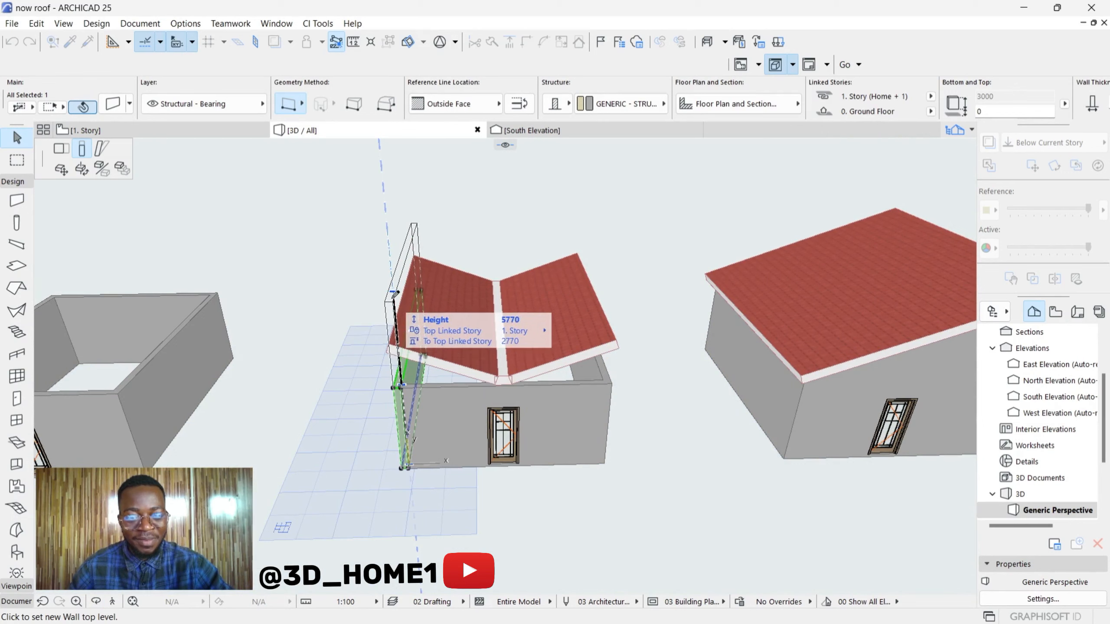
left_click(392, 302)
- Raise the top of the butterfly-roof house's south wall, which holds the door, to a height of about 5053 mm
left_click(442, 391)
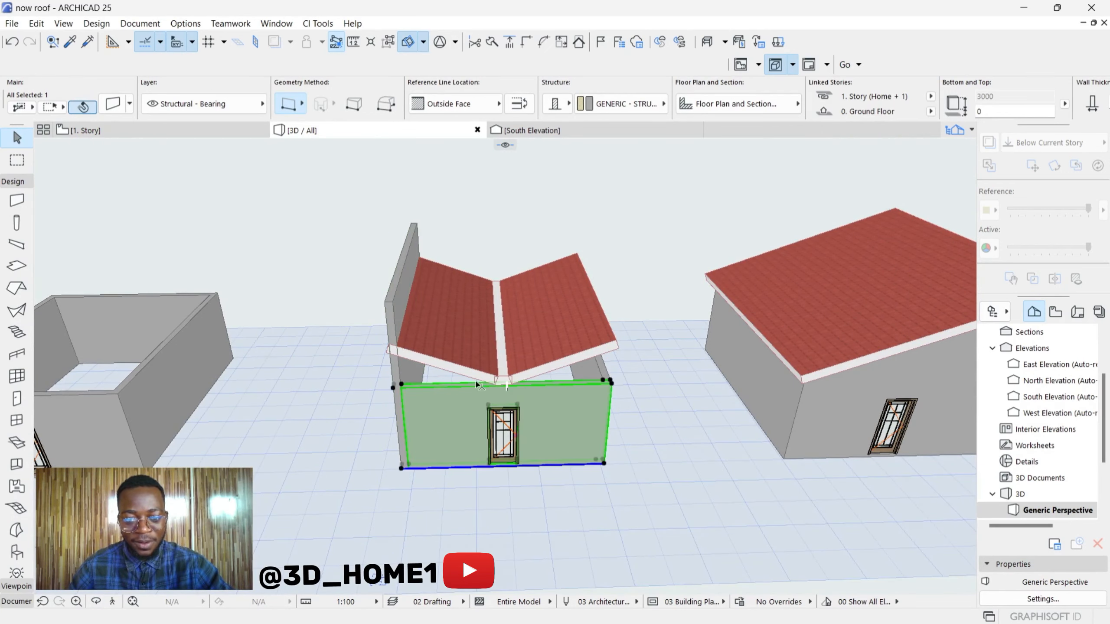
left_click(400, 384)
left_click(395, 322)
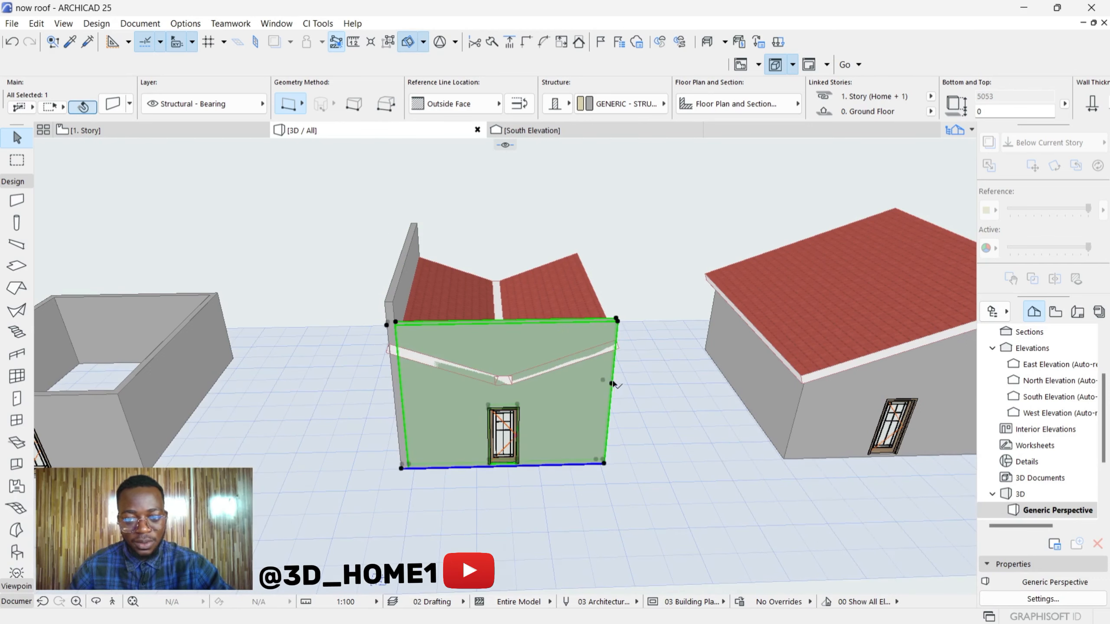
- Raise the top of the butterfly-roof house's east wall above the roof, to a height of about 5151 mm
middle_click_drag(640, 350, 437, 400, "shift")
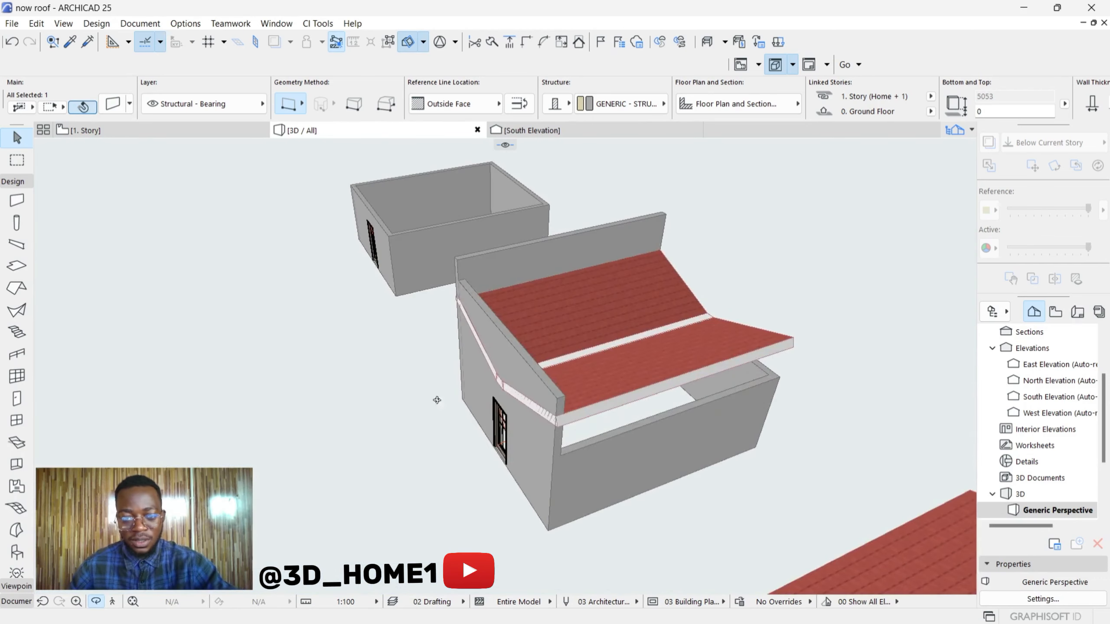
left_click(632, 432)
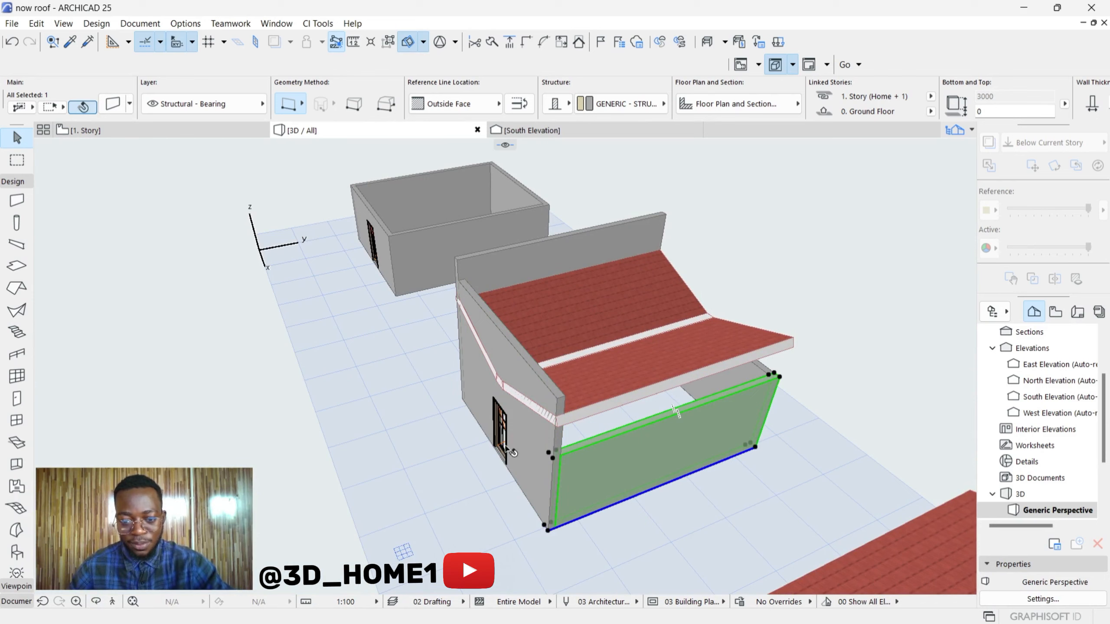
left_click(550, 456)
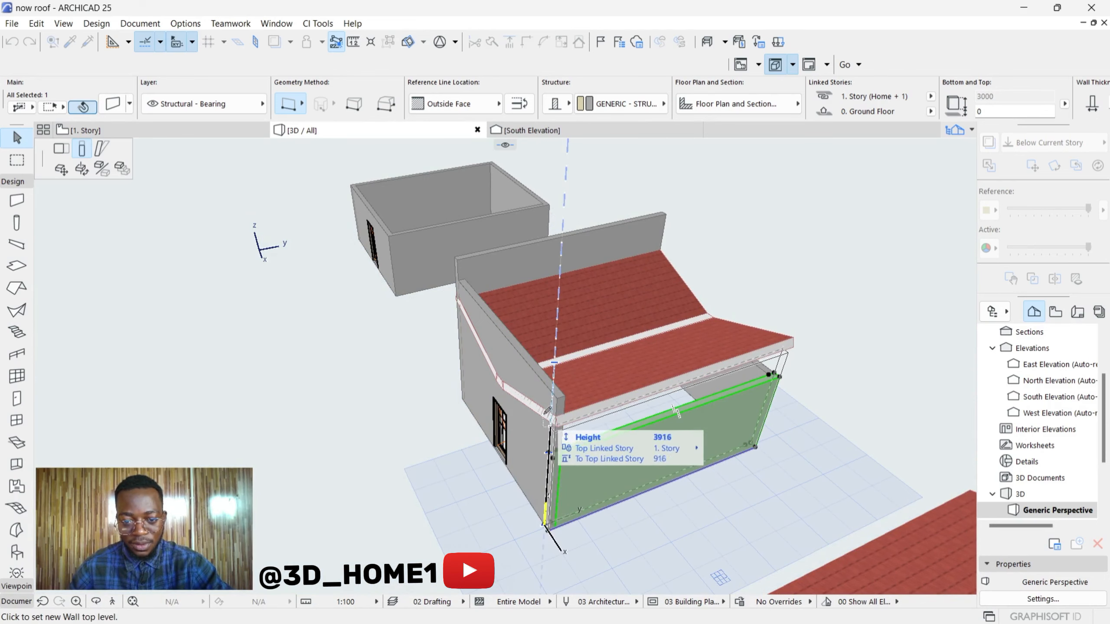
left_click(536, 388)
scroll(588, 418, "down", 2)
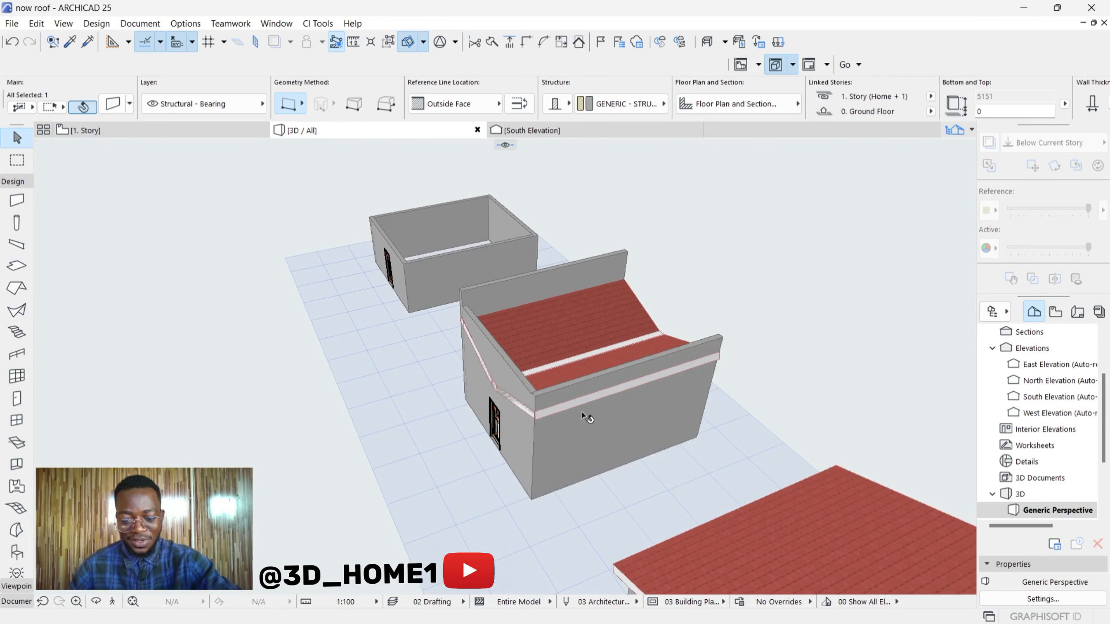
- Raise the top of the butterfly-roof house's north wall above the roof, to a height of about 4846 mm
middle_click_drag(707, 366, 375, 342, "shift")
scroll(375, 342, "down", 3)
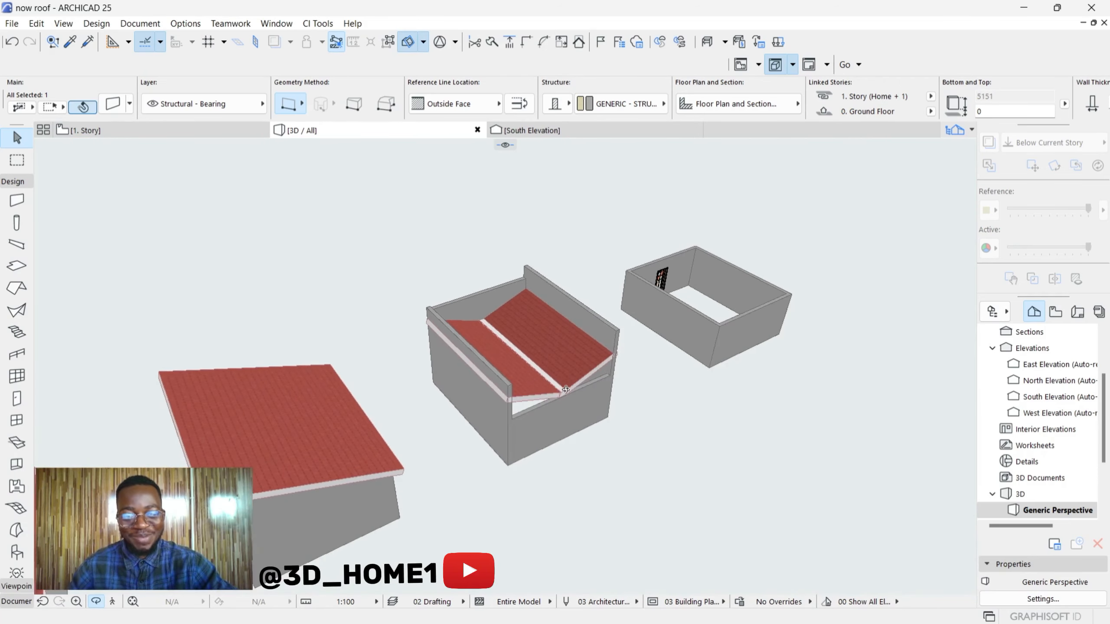
scroll(526, 405, "up", 5)
middle_click_drag(525, 405, 352, 390, "shift")
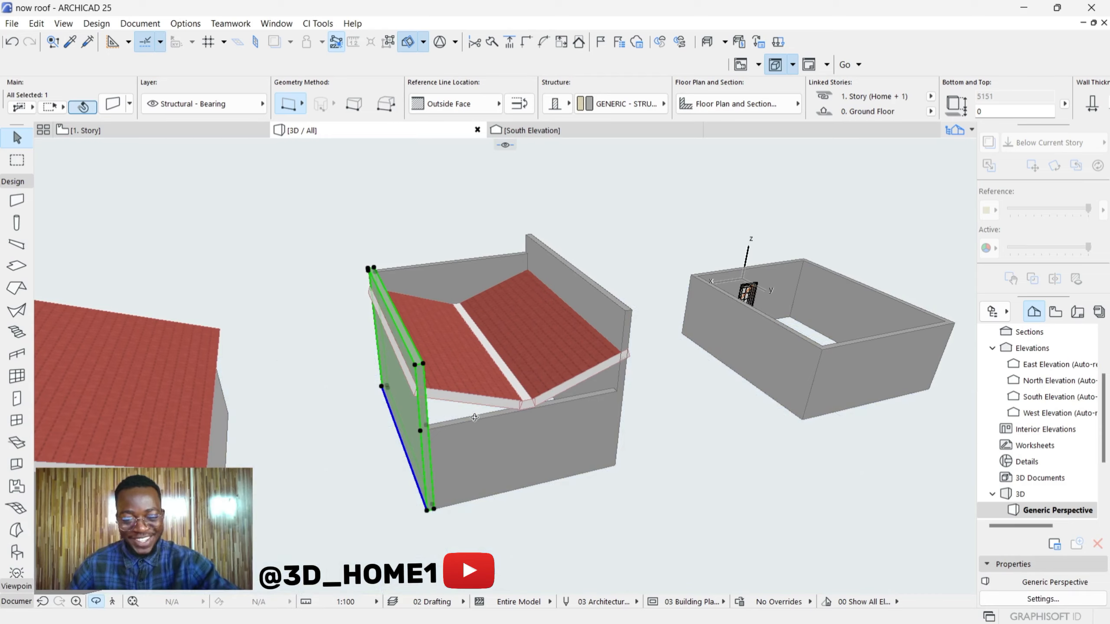
left_click(477, 420)
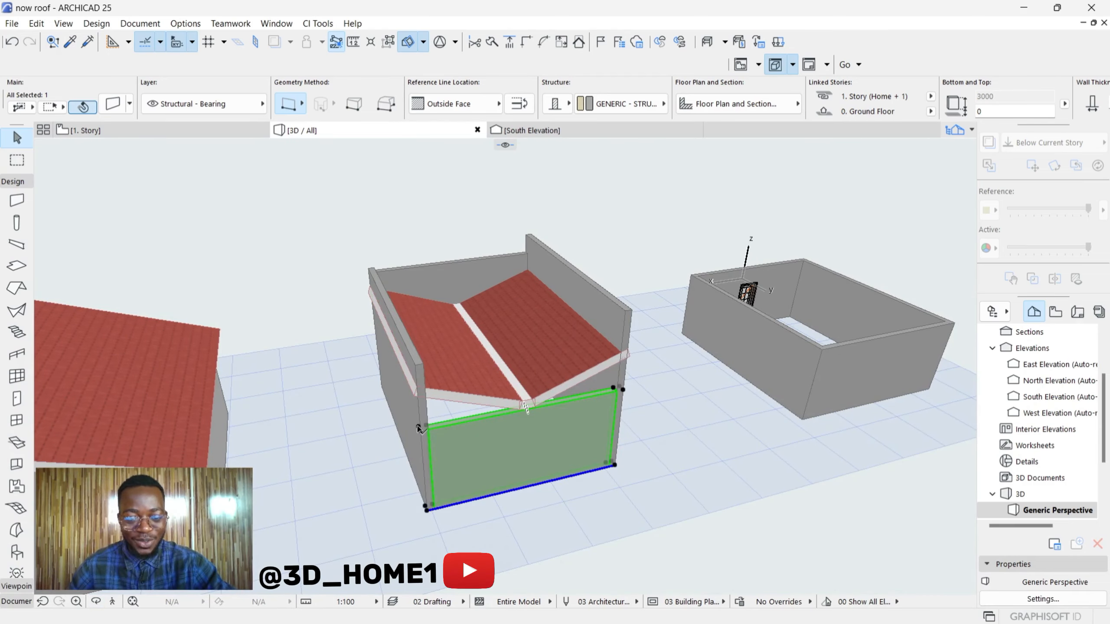
left_click(418, 427)
scroll(402, 365, "up", 1)
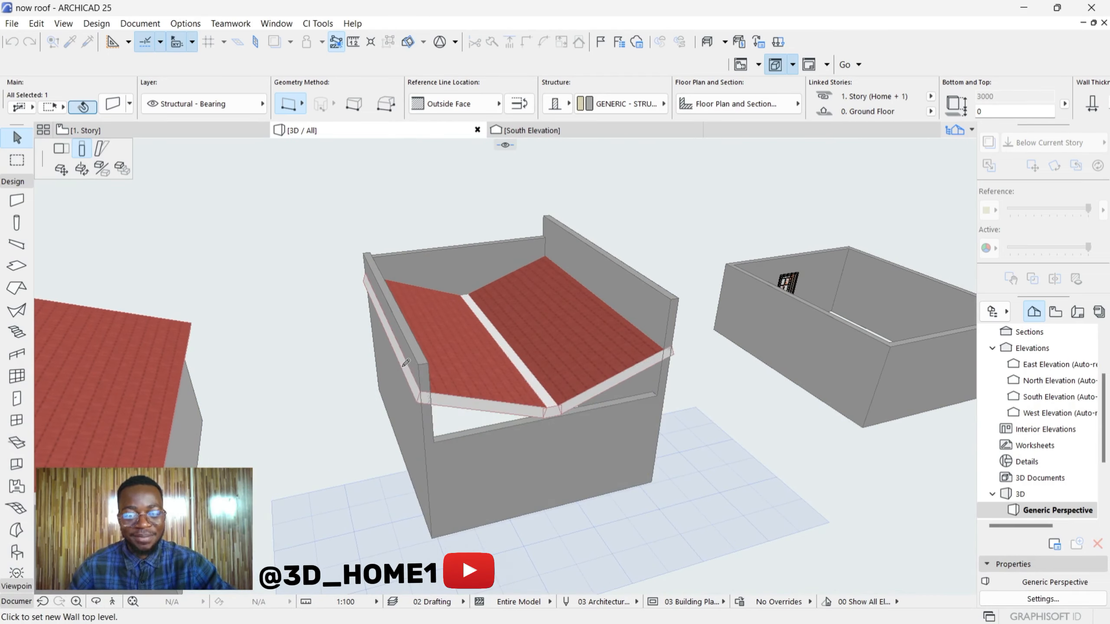
left_click(418, 372)
scroll(418, 369, "down", 1)
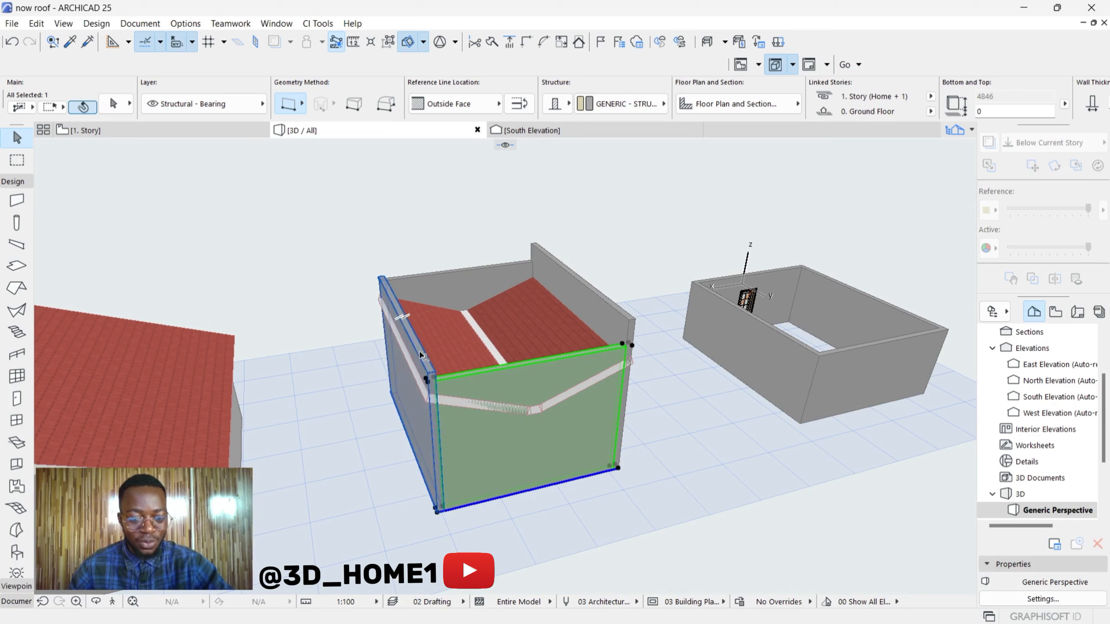
- Trim the butterfly house's four walls to its two roof planes and central strip, using the roofs from the current selection
left_click(423, 354, "shift")
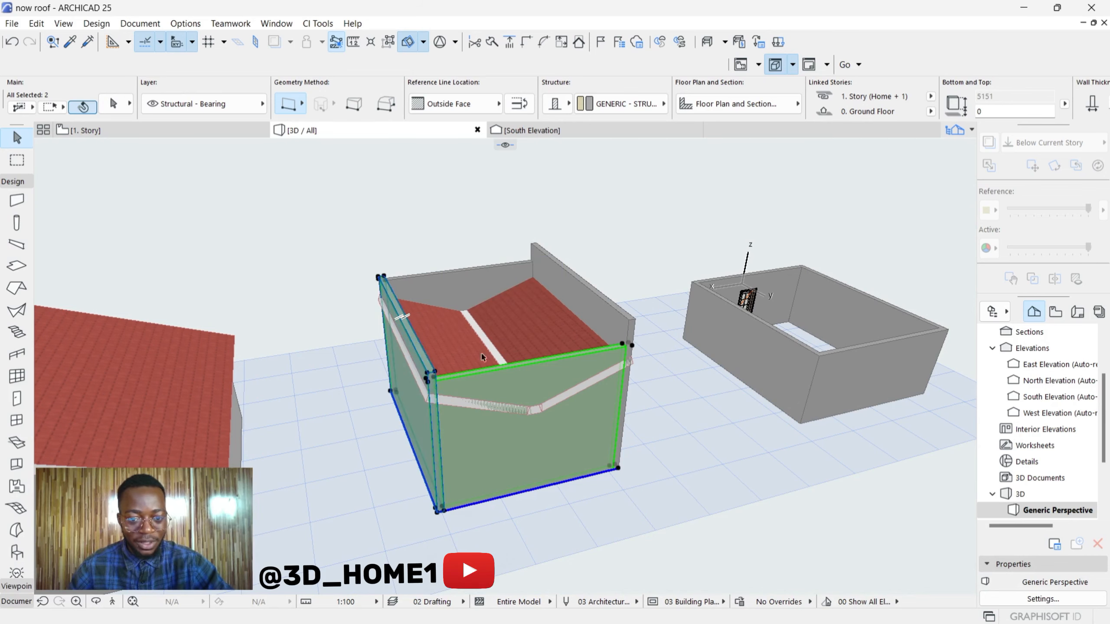
left_click(452, 280, "shift")
left_click(501, 340, "shift")
left_click(436, 340, "shift")
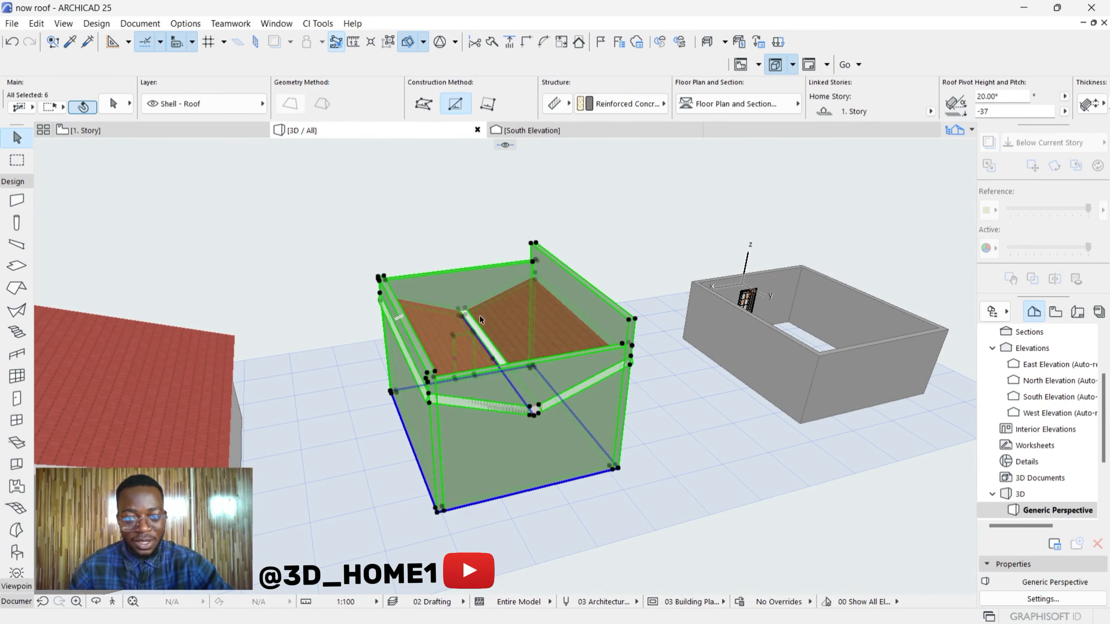
scroll(495, 348, "up", 5)
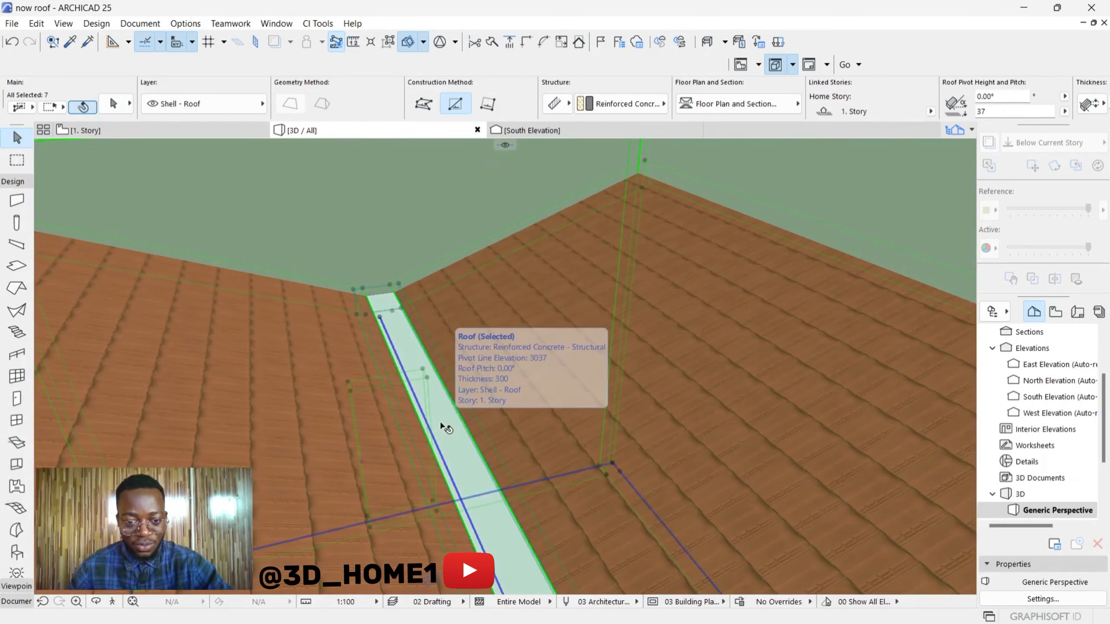
left_click(443, 426, "shift")
scroll(443, 426, "down", 2)
right_click(442, 425)
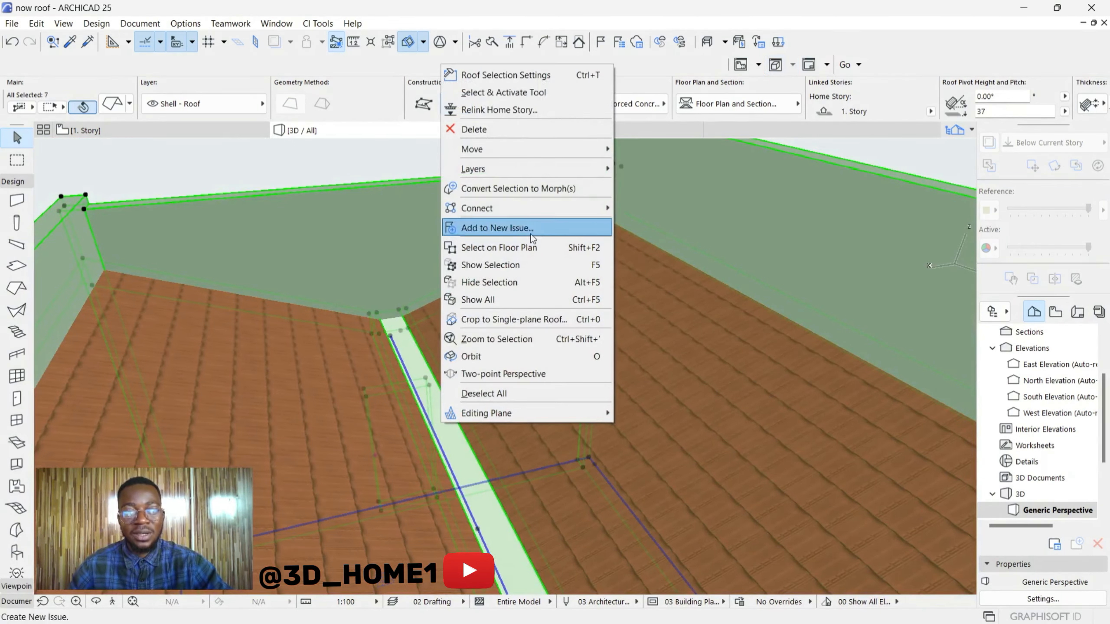
mouse_move(547, 210)
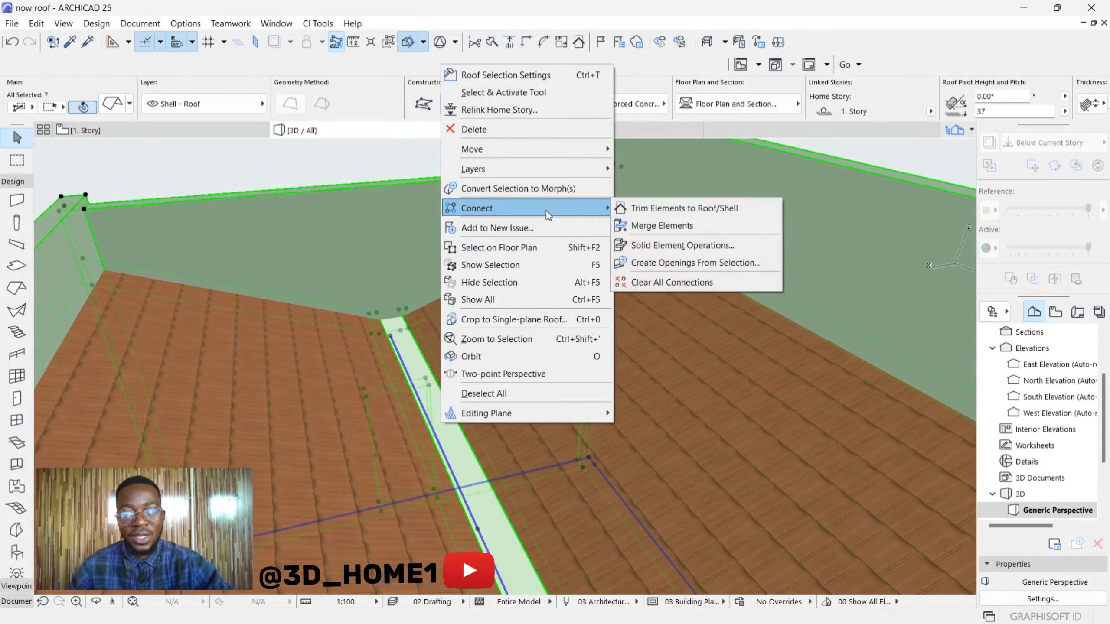
left_click(662, 208)
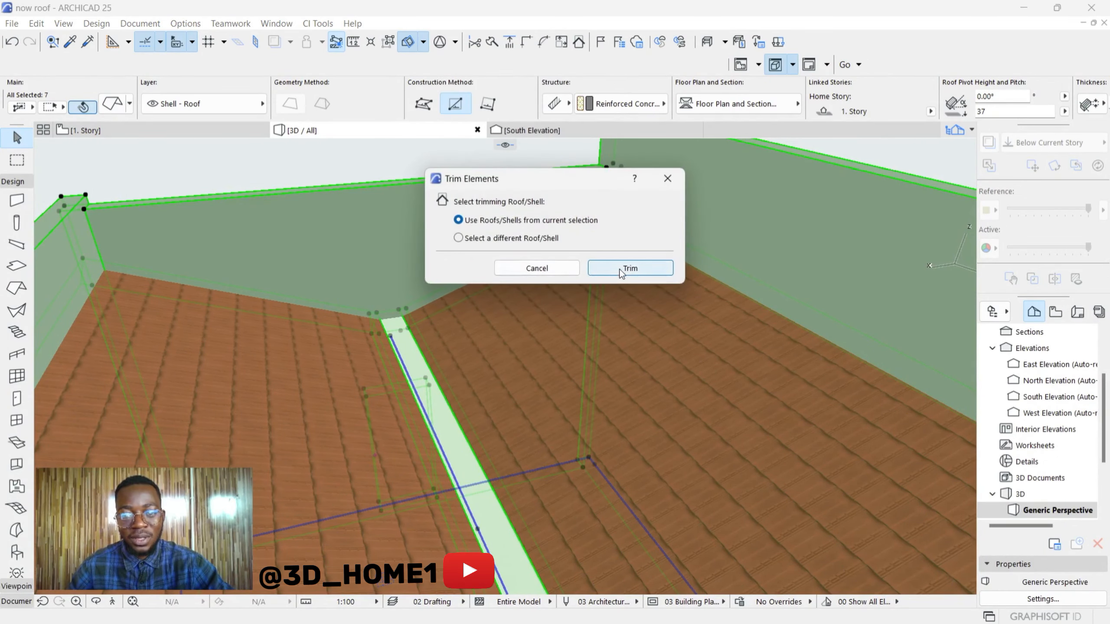
left_click(629, 268)
scroll(624, 273, "down", 10)
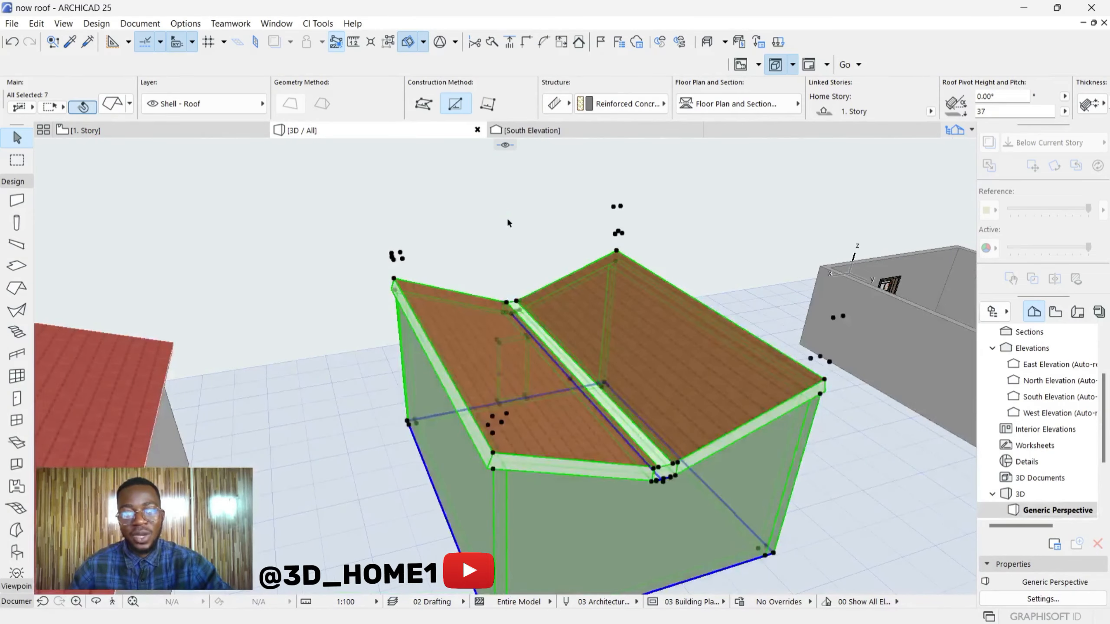
left_click(477, 198)
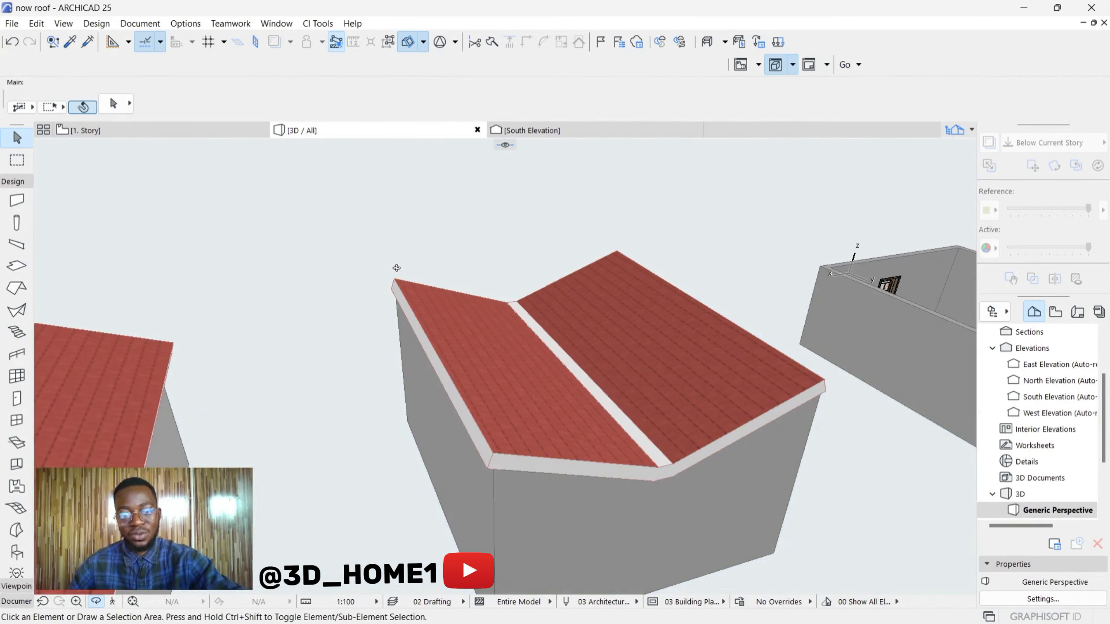
- Examine the trimmed butterfly roof from several sides in 3D, along with the roofless house beside it
middle_click_drag(396, 268, 440, 389, "shift")
scroll(440, 389, "down", 2)
scroll(686, 318, "down", 4)
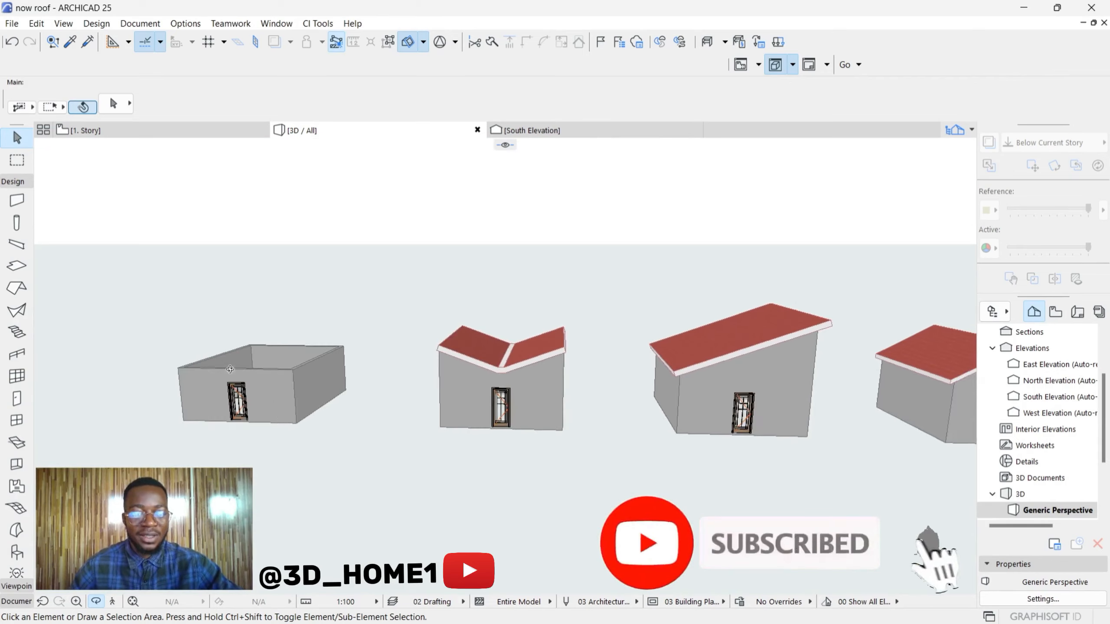
middle_click_drag(230, 370, 288, 411, "shift")
scroll(308, 369, "down", 2)
scroll(365, 385, "up", 3)
middle_click_drag(463, 457, 481, 462, "shift")
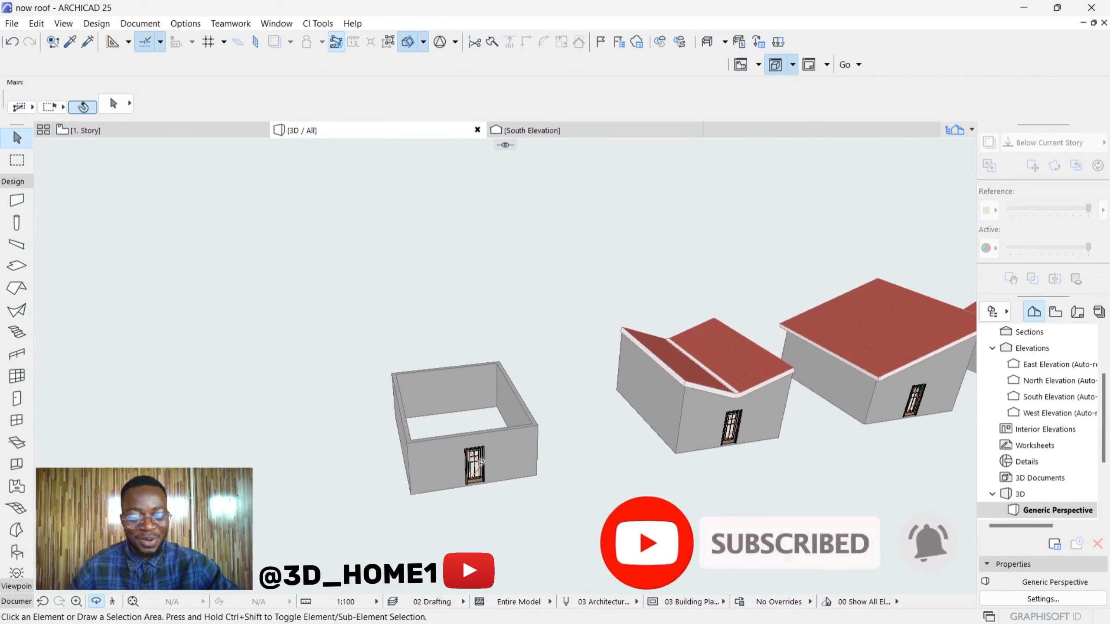
scroll(494, 406, "down", 1)
left_click_drag(494, 406, 498, 422)
scroll(500, 386, "up", 3)
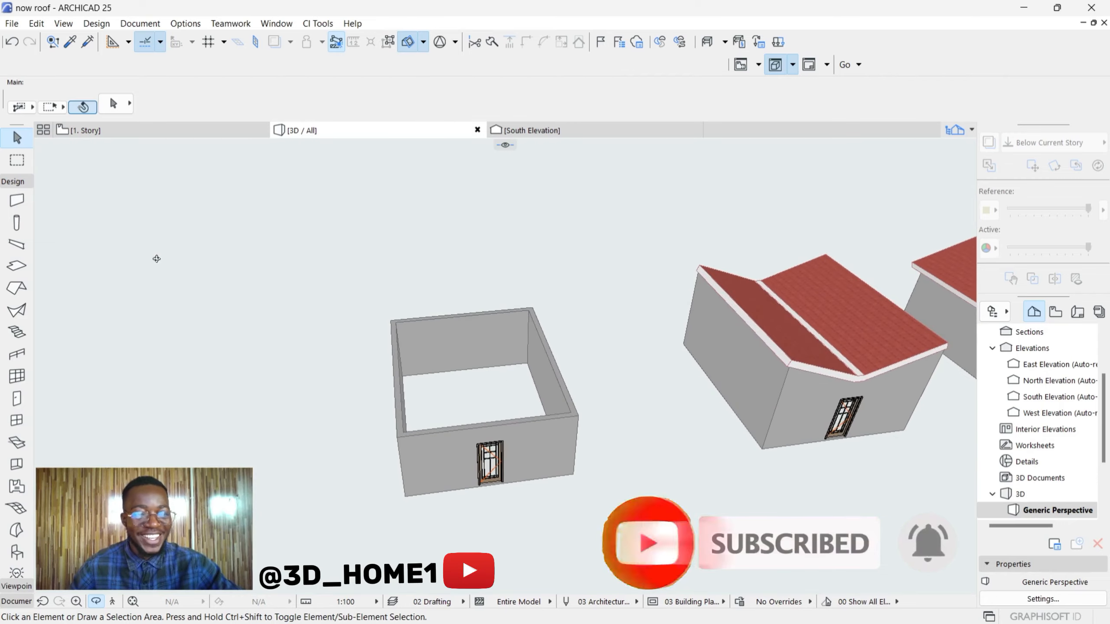
- Open the Ground Floor plan at the roofless house labelled HIP ROOF
left_click(100, 133)
scroll(684, 372, "down", 2)
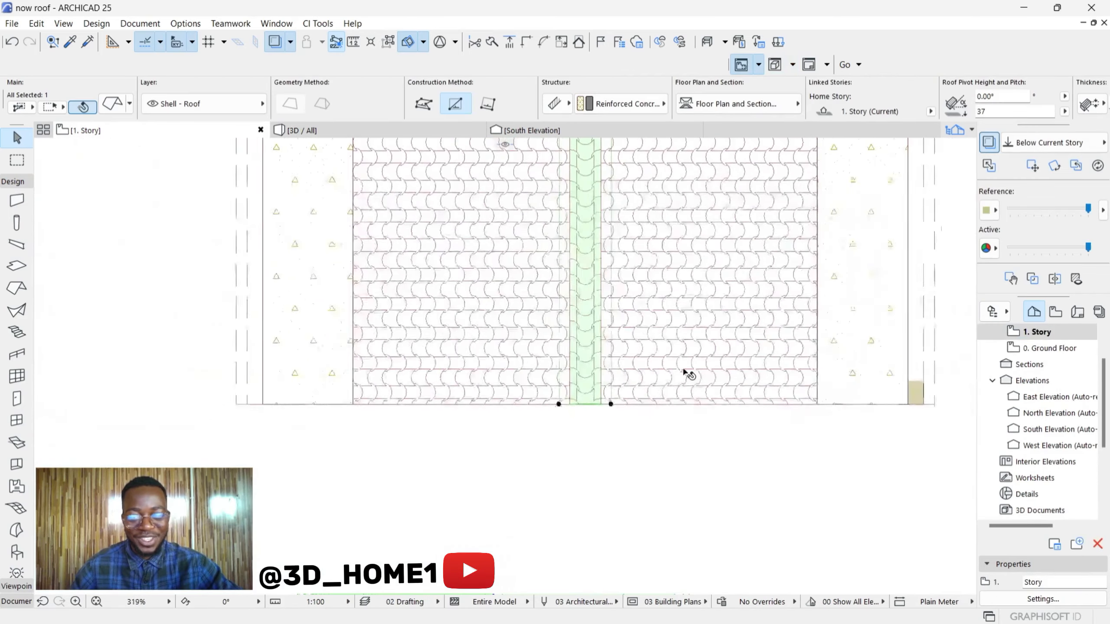
scroll(685, 372, "down", 6)
scroll(564, 403, "up", 1)
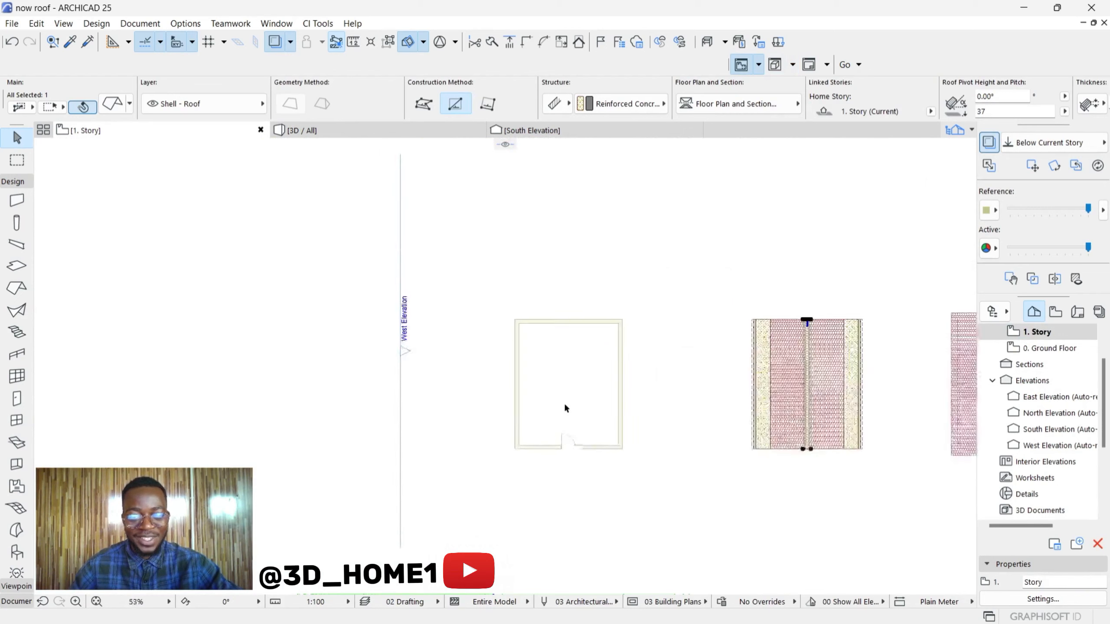
scroll(564, 408, "up", 2)
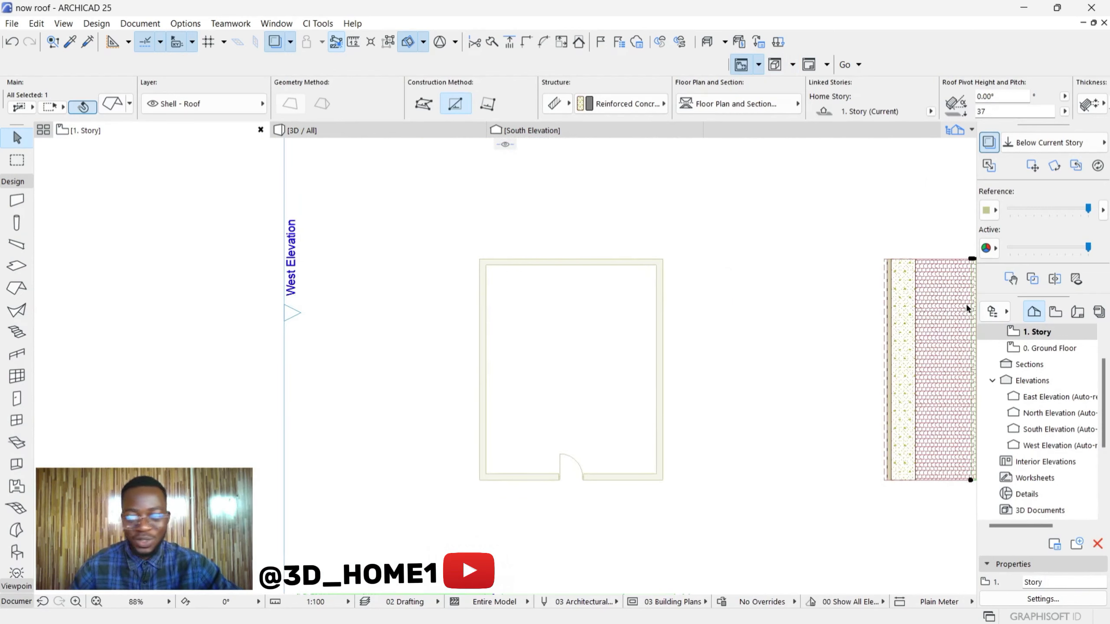
double_click(1048, 348)
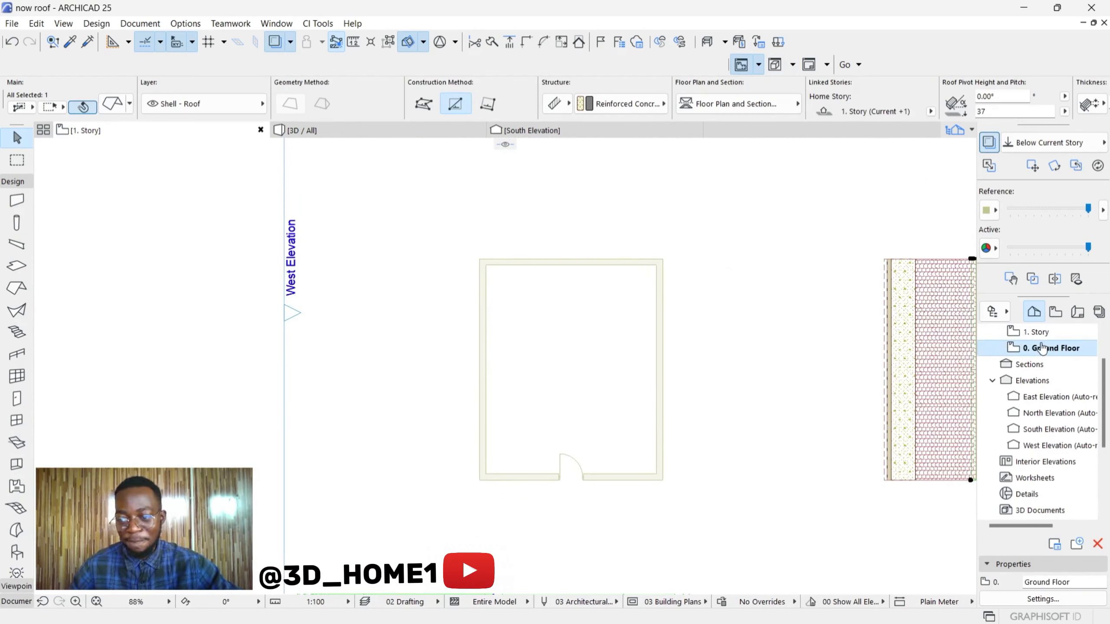
- Place a multi-plane rectangular hip roof with a 30° pitch between opposite outer wall corners of the HIP ROOF house
left_click(15, 288)
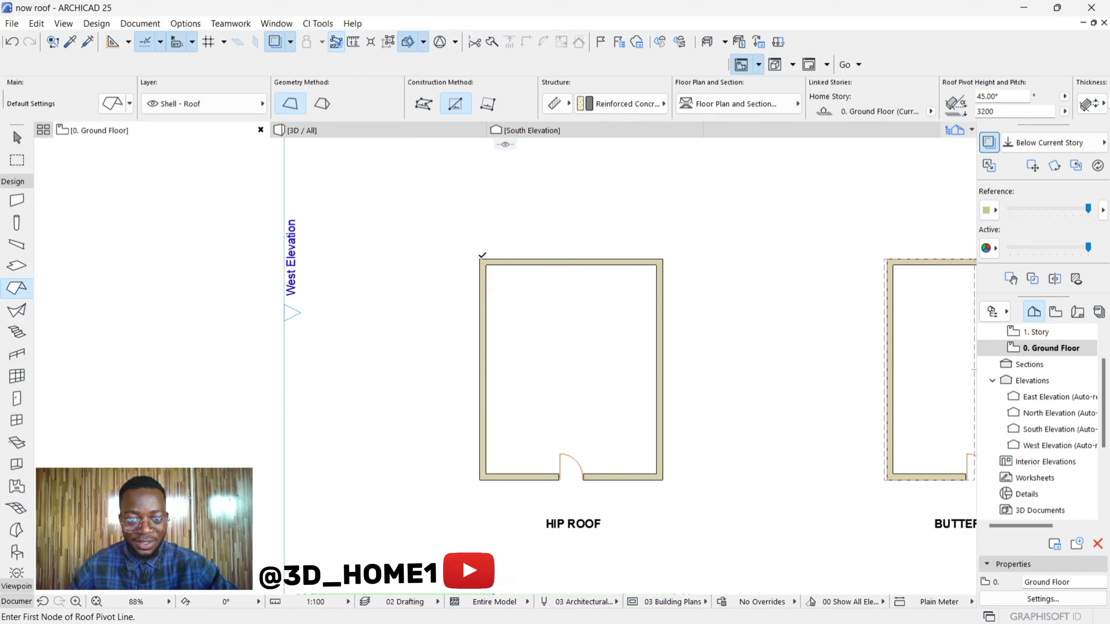
left_click(480, 259)
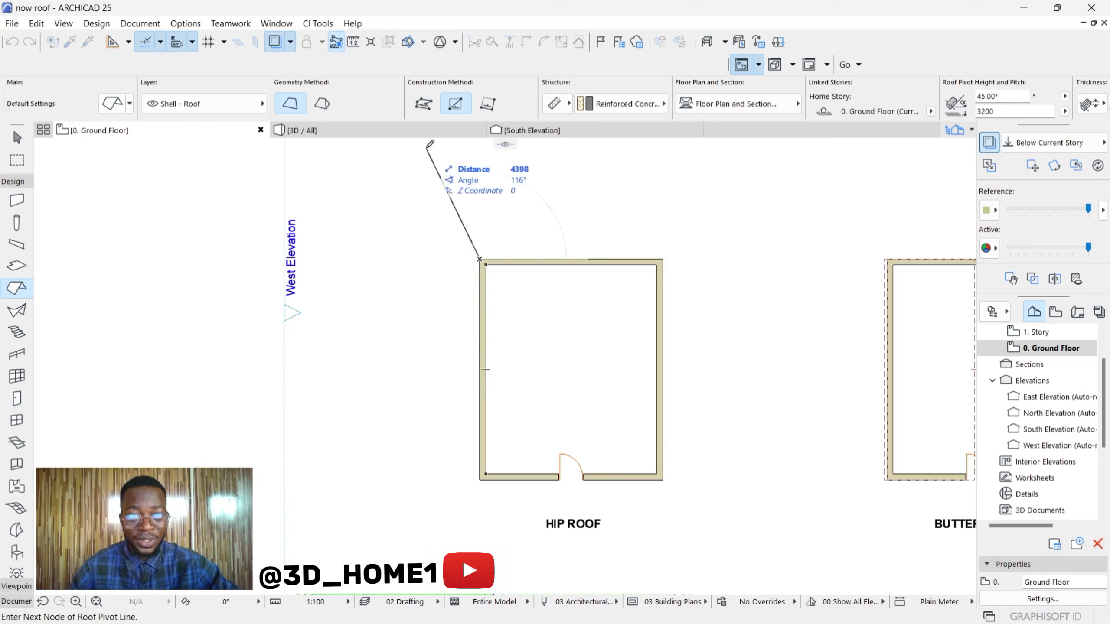
key("Escape")
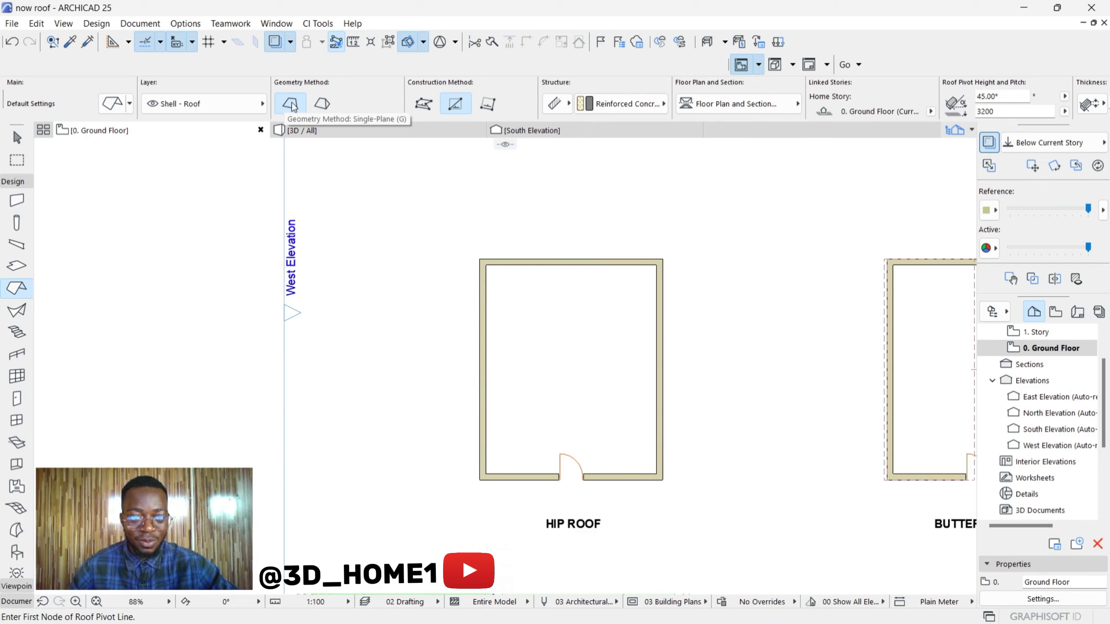
left_click(324, 110)
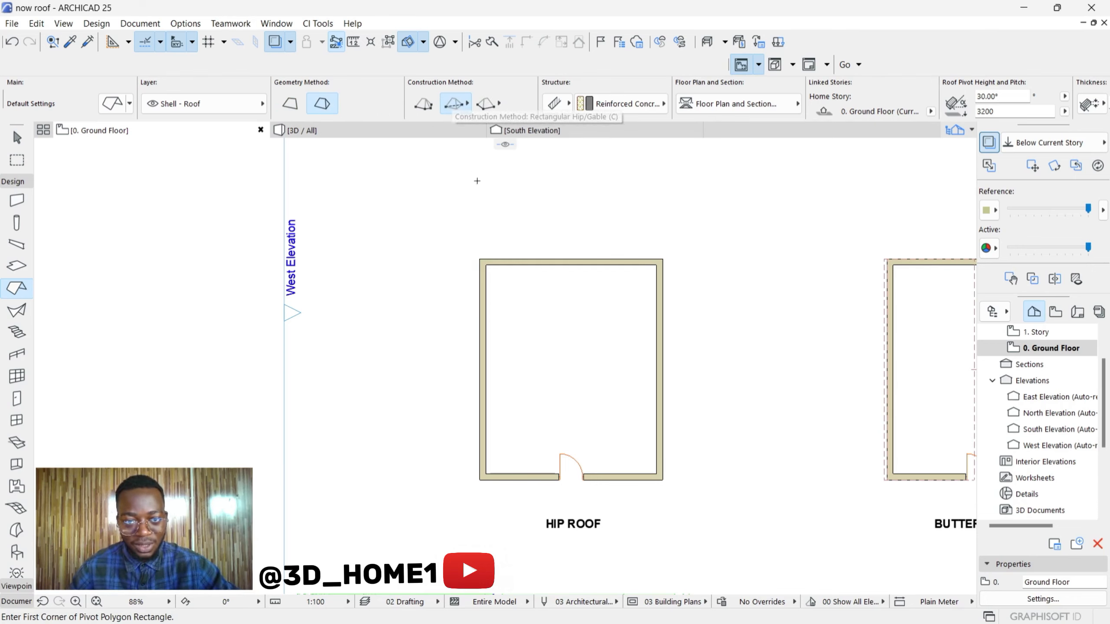
left_click(480, 258)
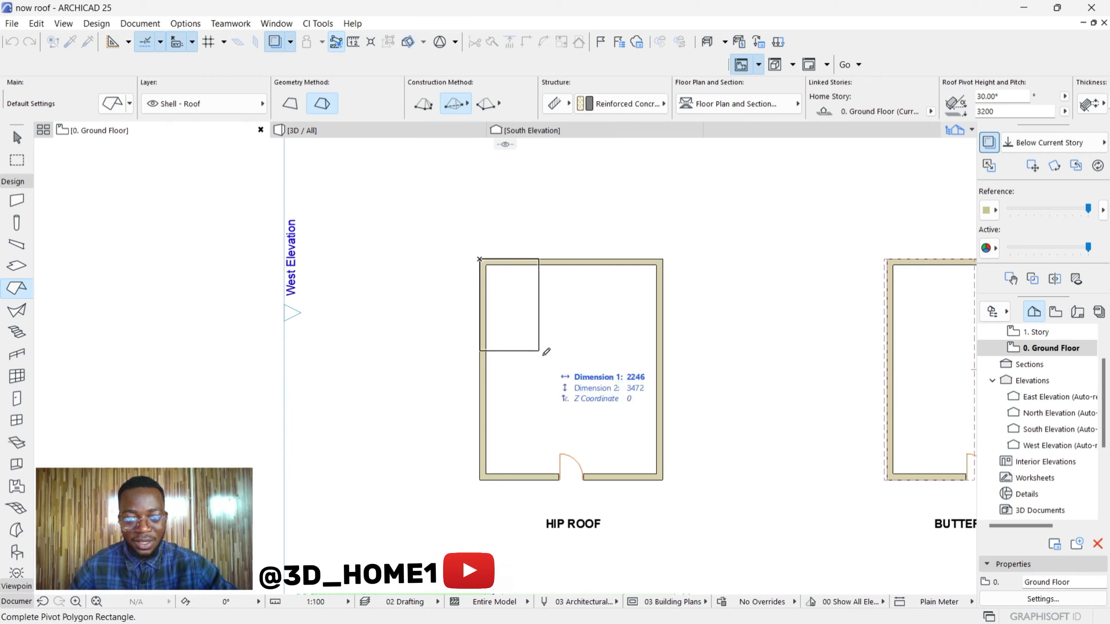
left_click(662, 479)
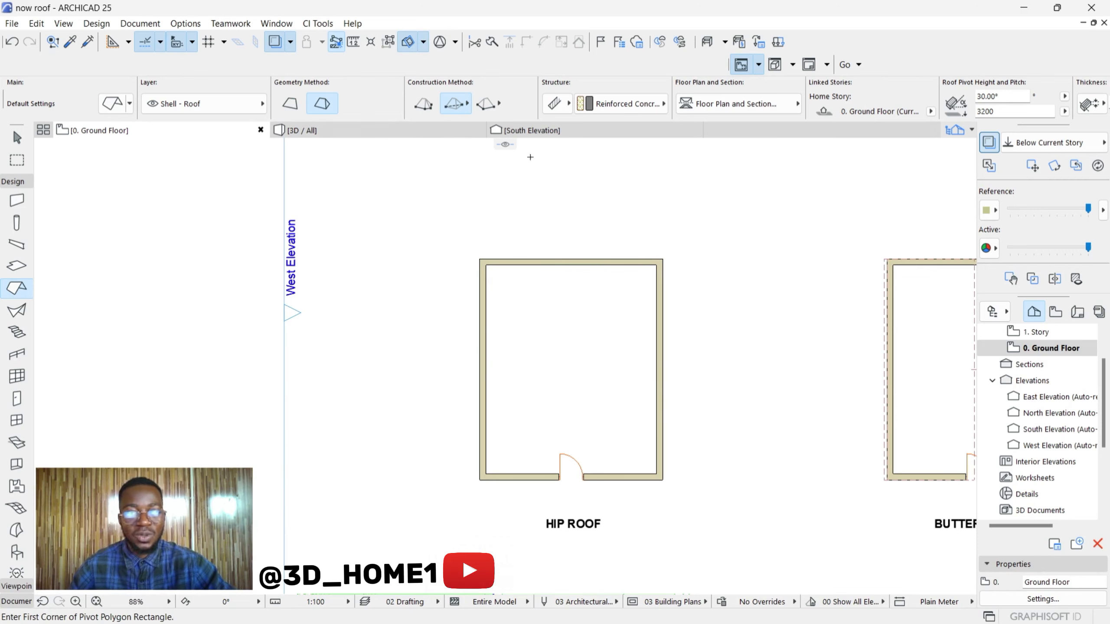
- Open the 1. Story plan and examine the new hip roof alongside the neighbouring houses' roofs
left_click(1036, 332)
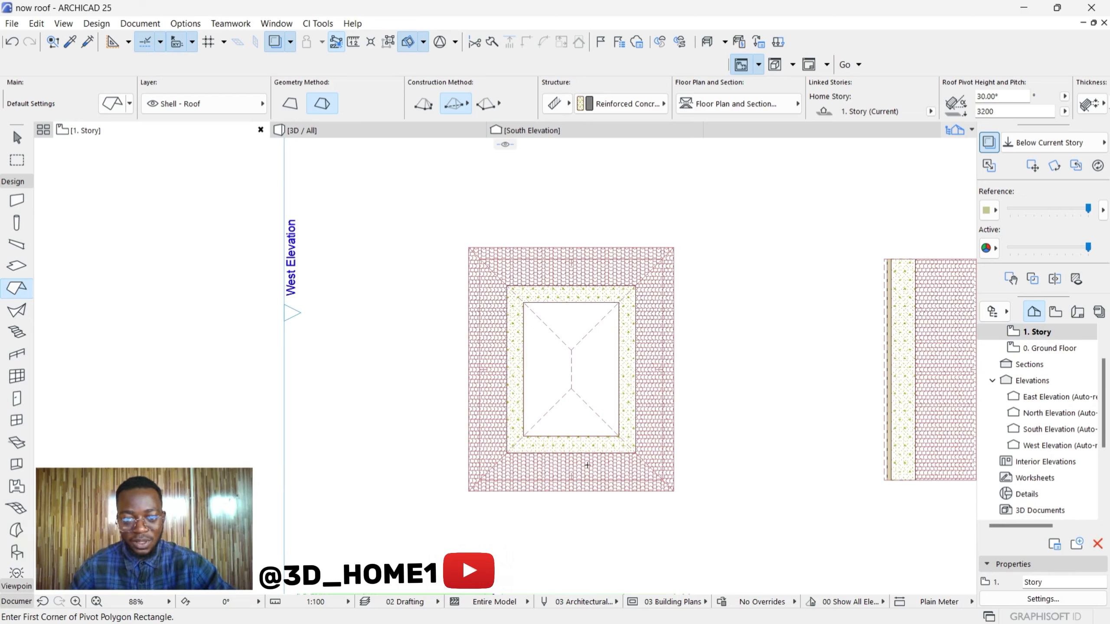
scroll(370, 418, "down", 2)
scroll(290, 321, "down", 3)
scroll(583, 352, "up", 4)
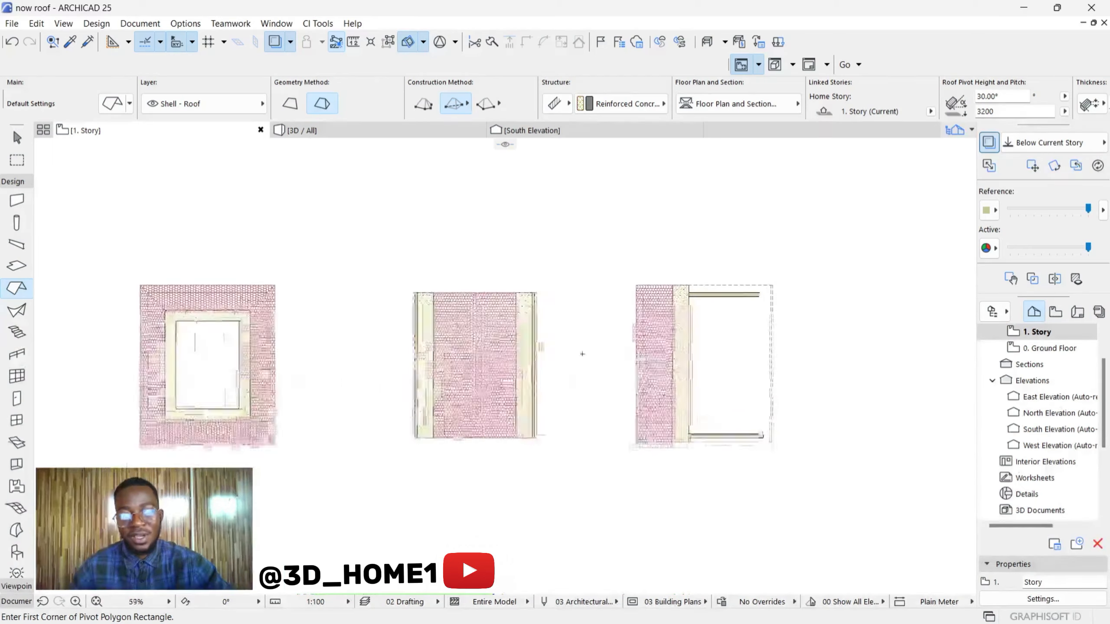
scroll(761, 355, "down", 2)
scroll(761, 355, "down", 2)
scroll(524, 340, "up", 5)
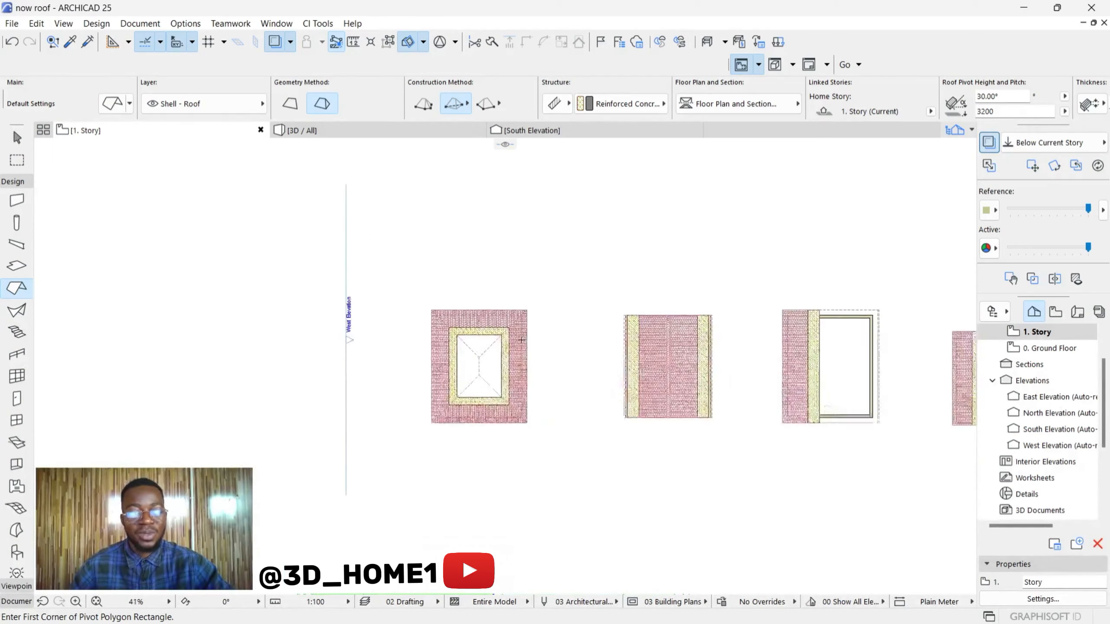
- Change the hip roof's edge cut from perpendicular to vertical in its roof settings, working in the 3D view
left_click(313, 133)
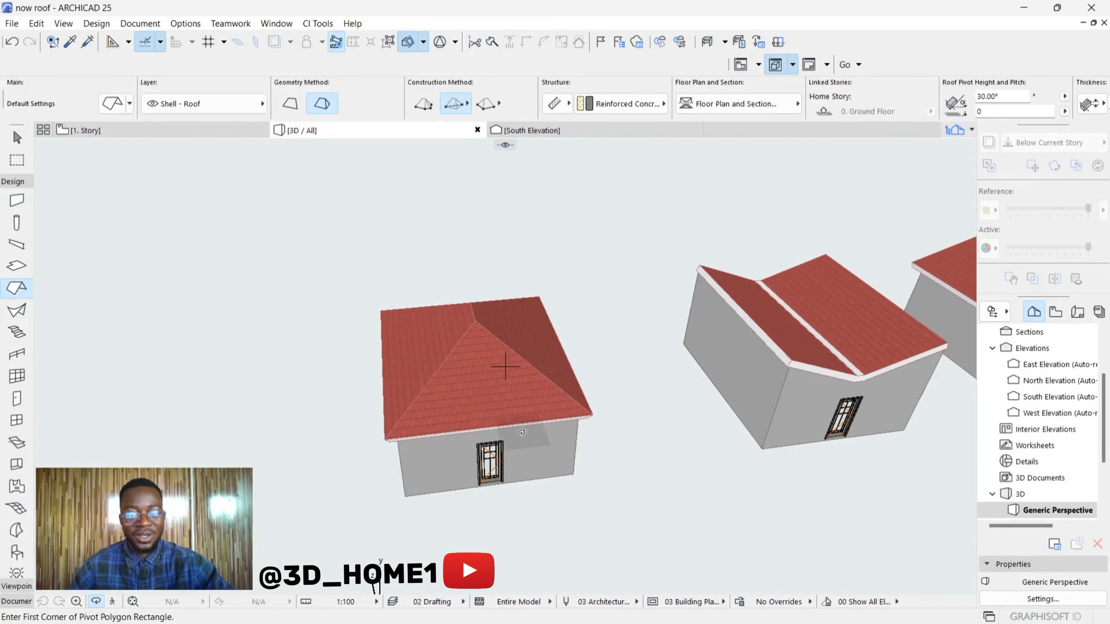
middle_click_drag(517, 443, 545, 371, "shift")
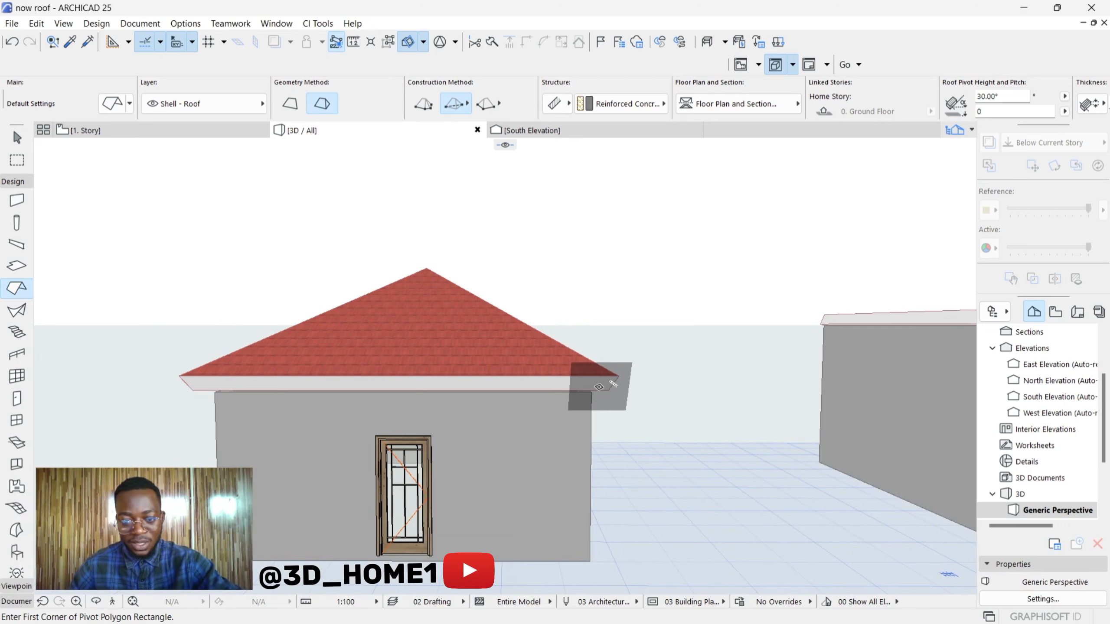
key("Escape")
left_click(603, 384)
scroll(605, 385, "up", 2)
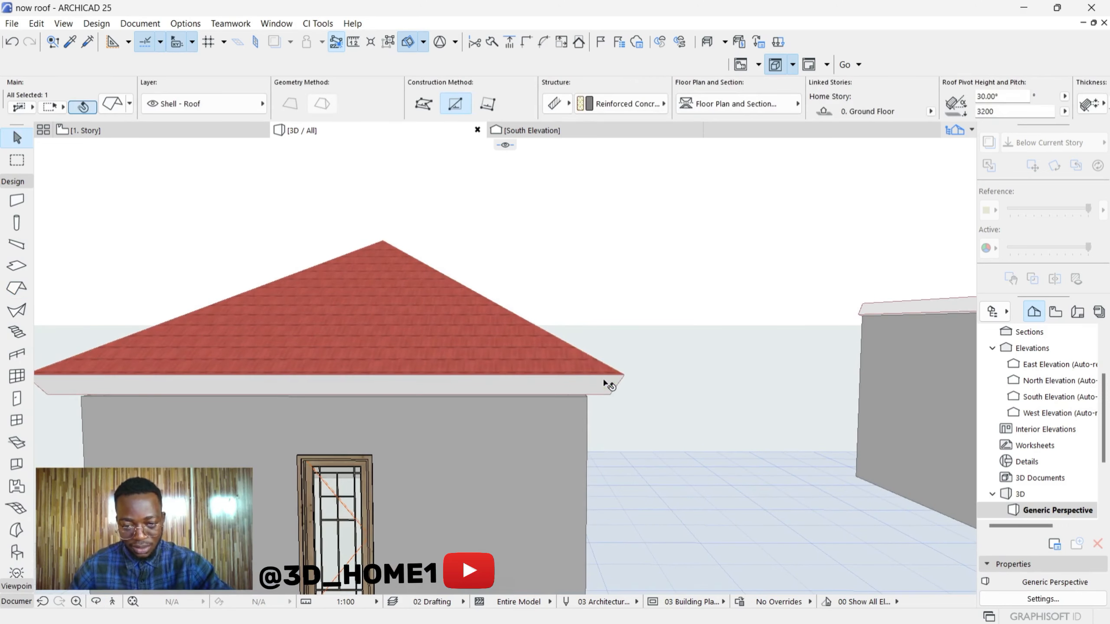
scroll(648, 385, "down", 2)
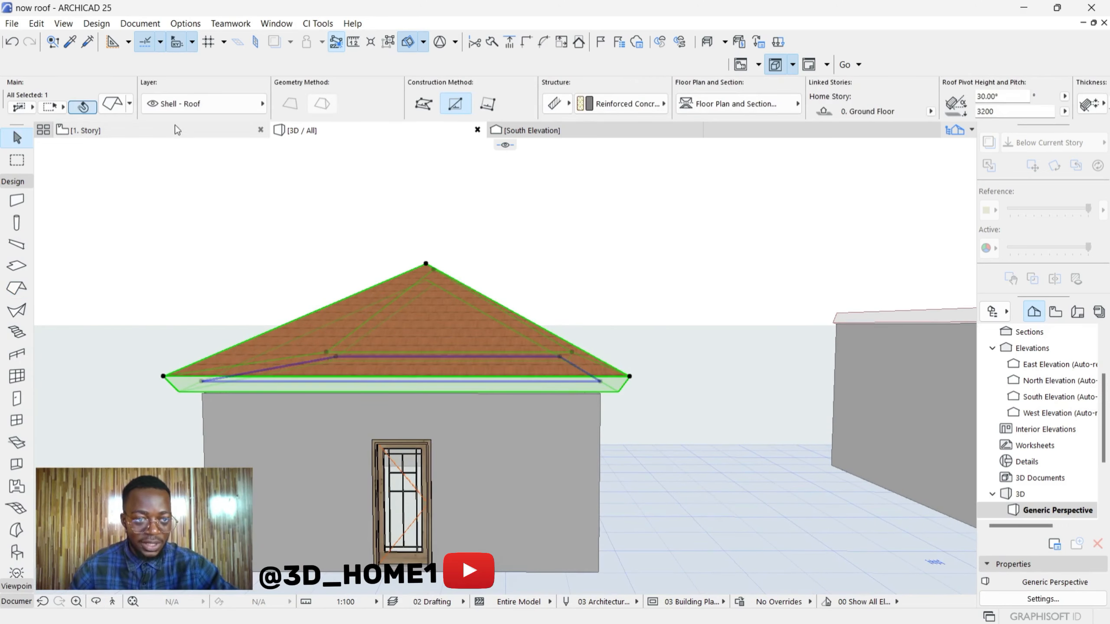
left_click(115, 105)
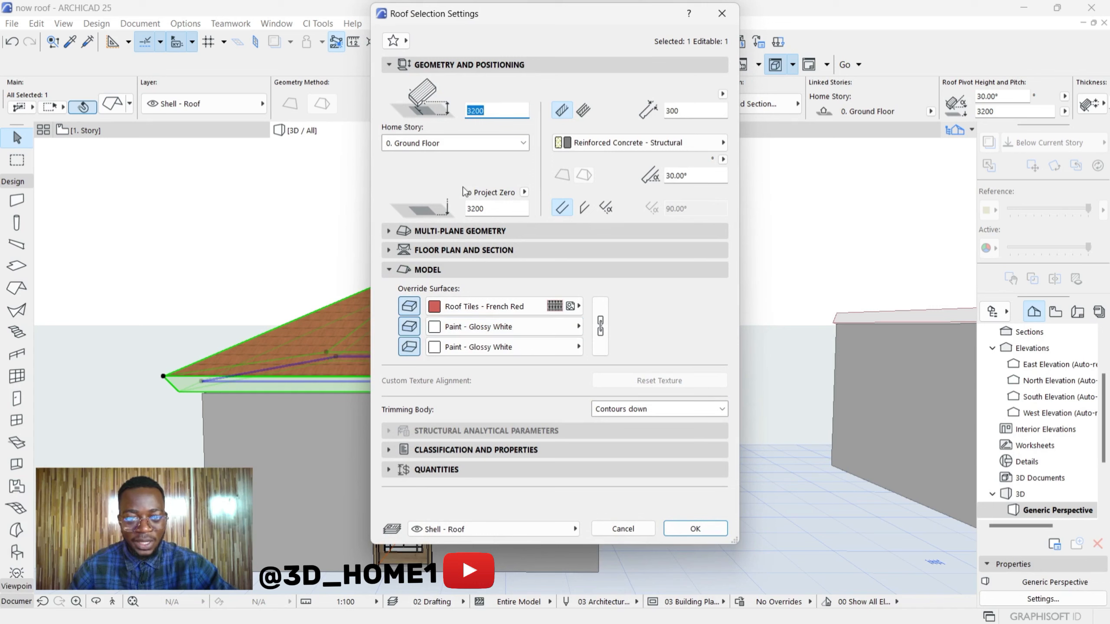
left_click(427, 235)
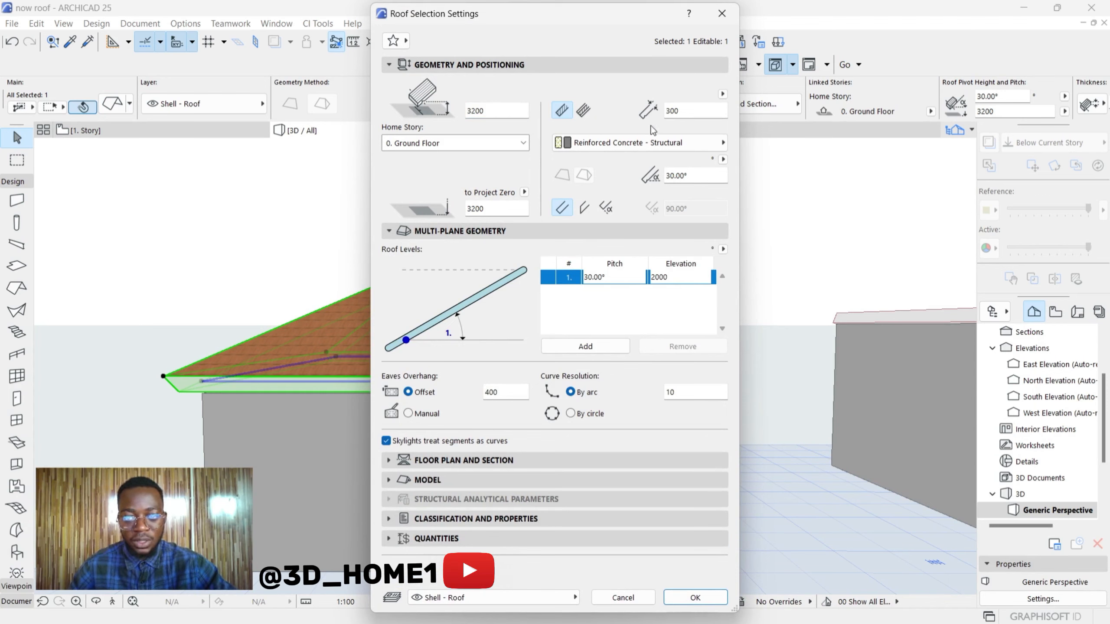
left_click(586, 208)
left_click(717, 603)
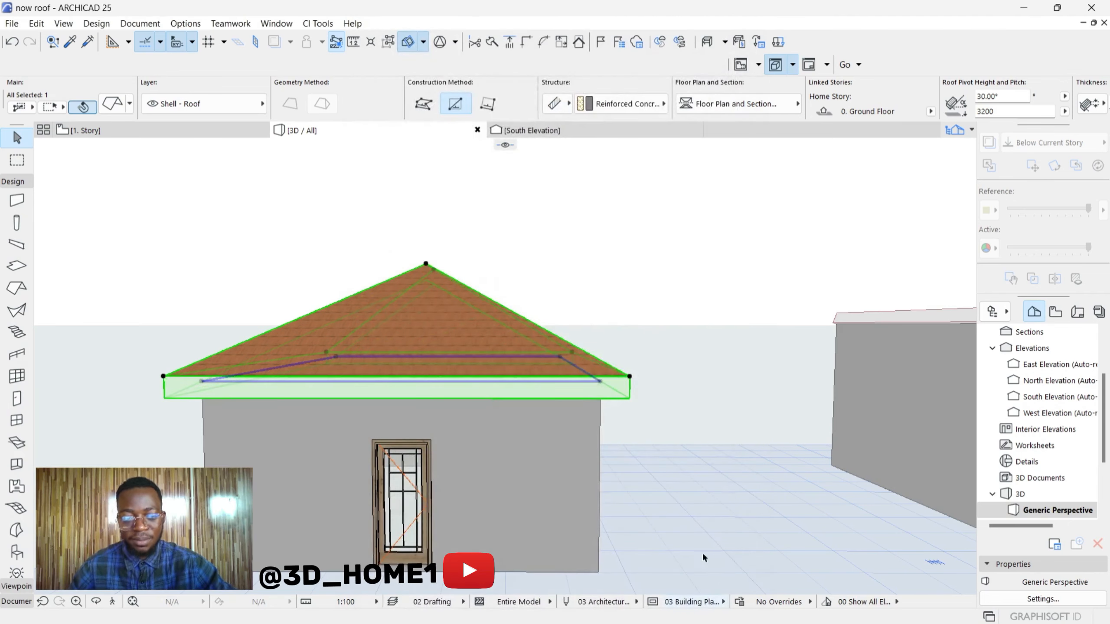
left_click(594, 293)
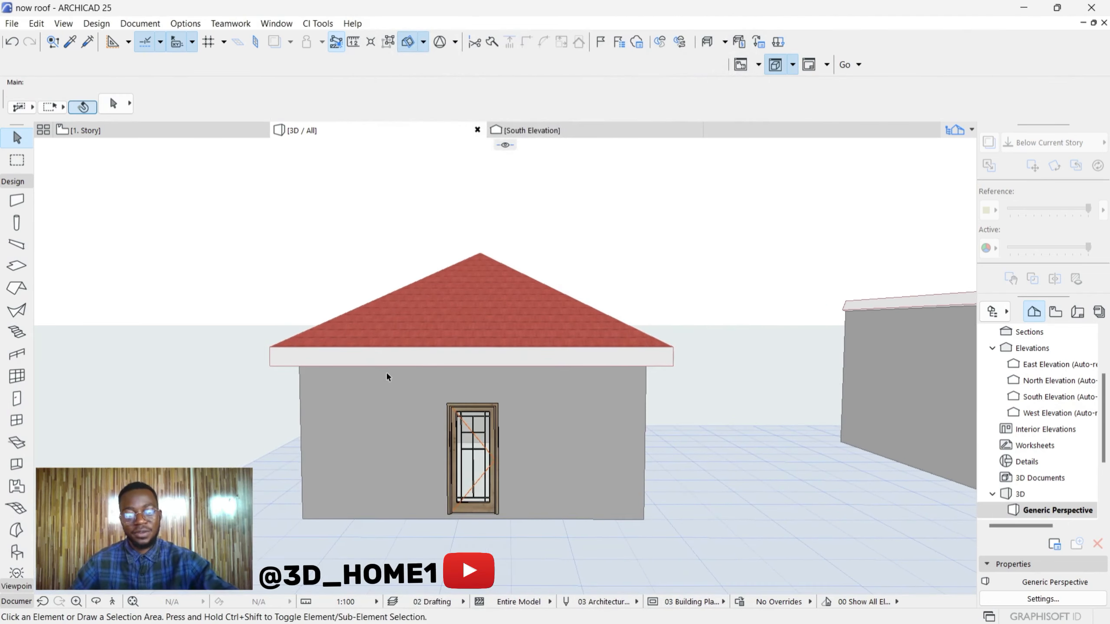
- Apply a CI Tools roof covering of type Ribbed with dark paint cladding to the single-slope roof of the middle house
middle_click_drag(428, 367, 814, 270, "shift")
scroll(563, 294, "up", 2)
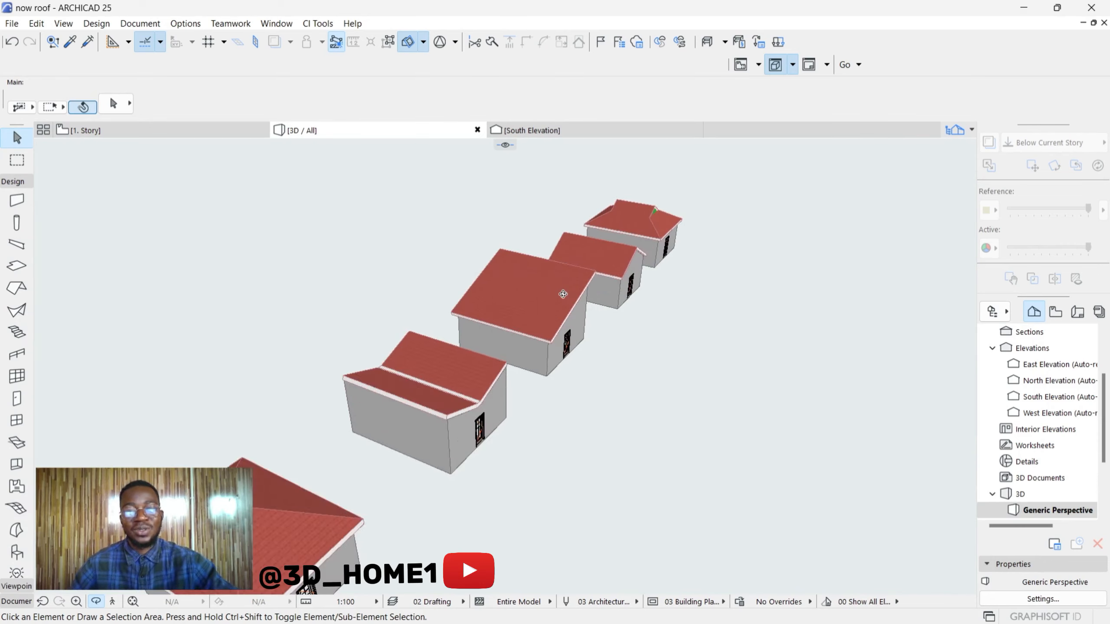
scroll(536, 276, "up", 2)
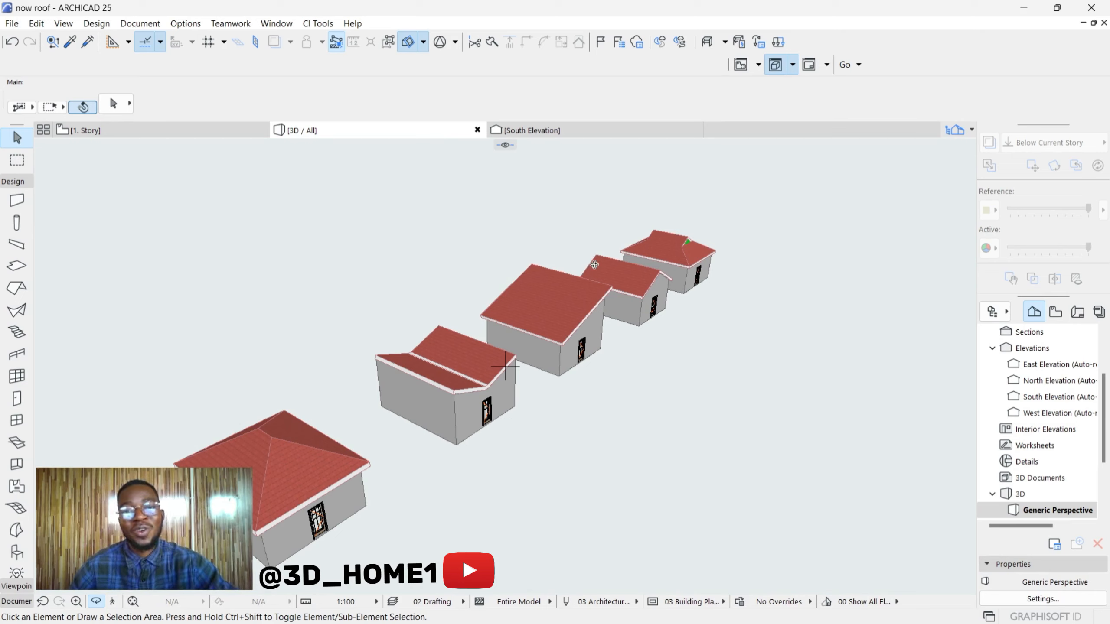
left_click_drag(505, 367, 505, 380)
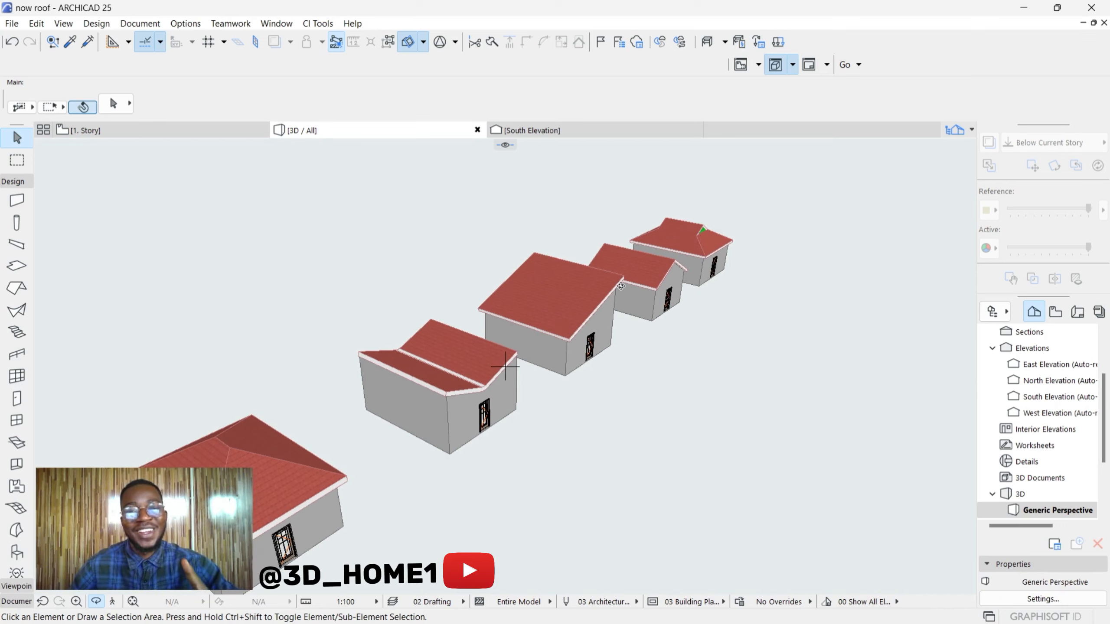
scroll(621, 285, "up", 5)
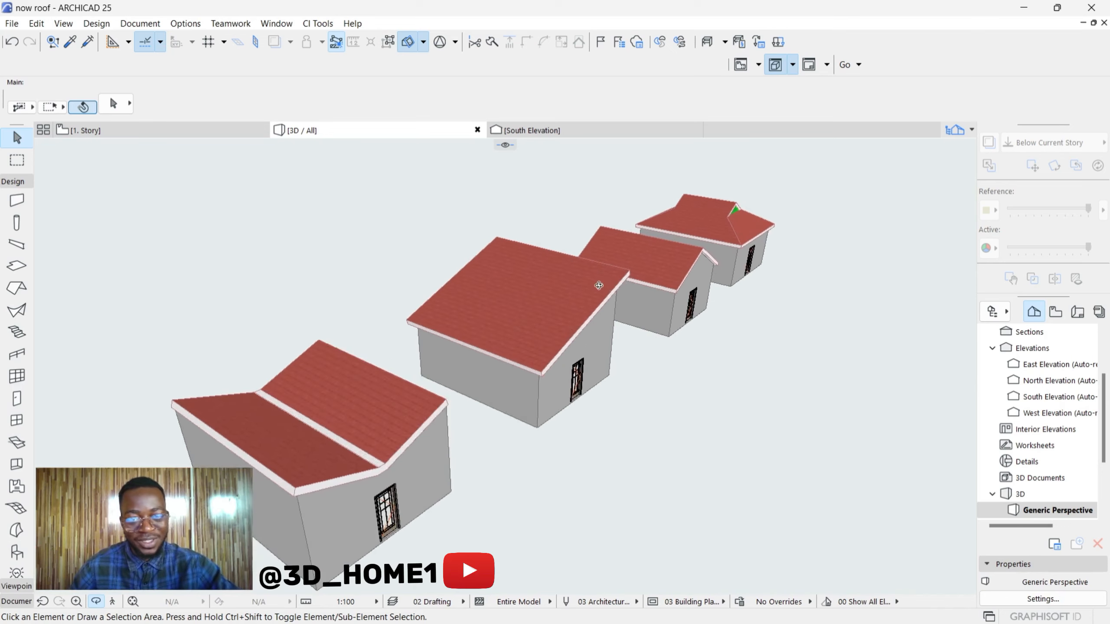
key("Escape")
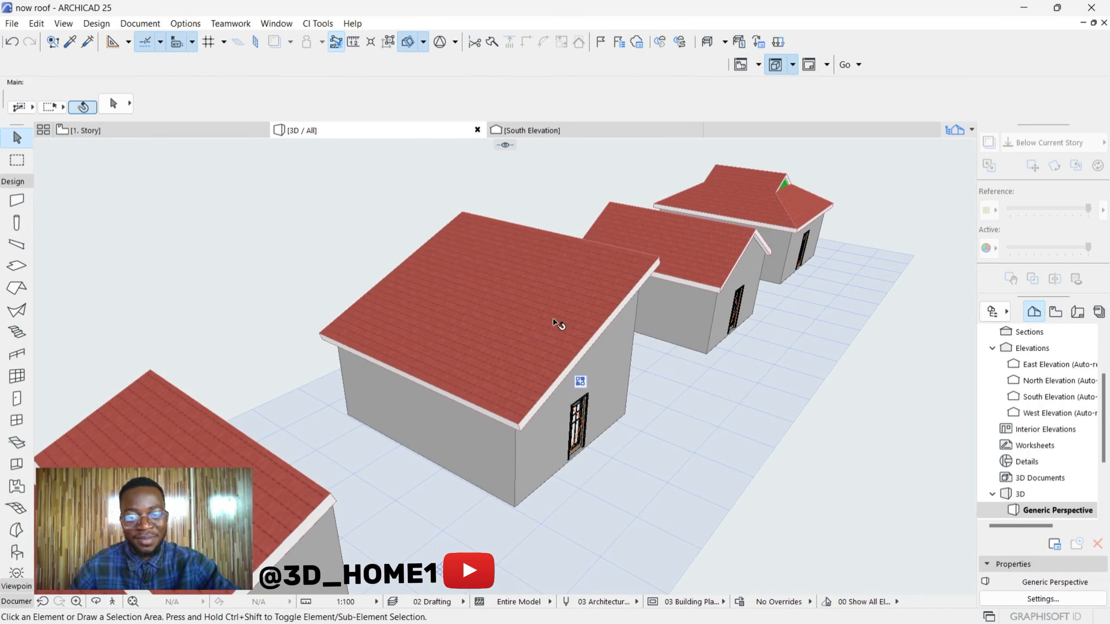
left_click(554, 322)
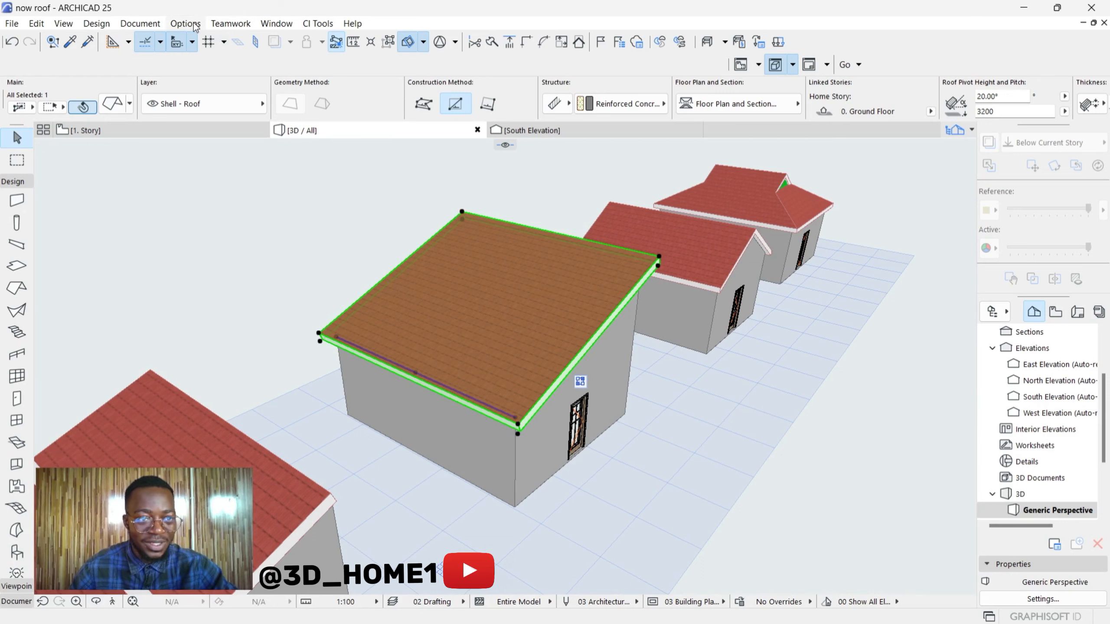
middle_click_drag(464, 213, 534, 306, "shift")
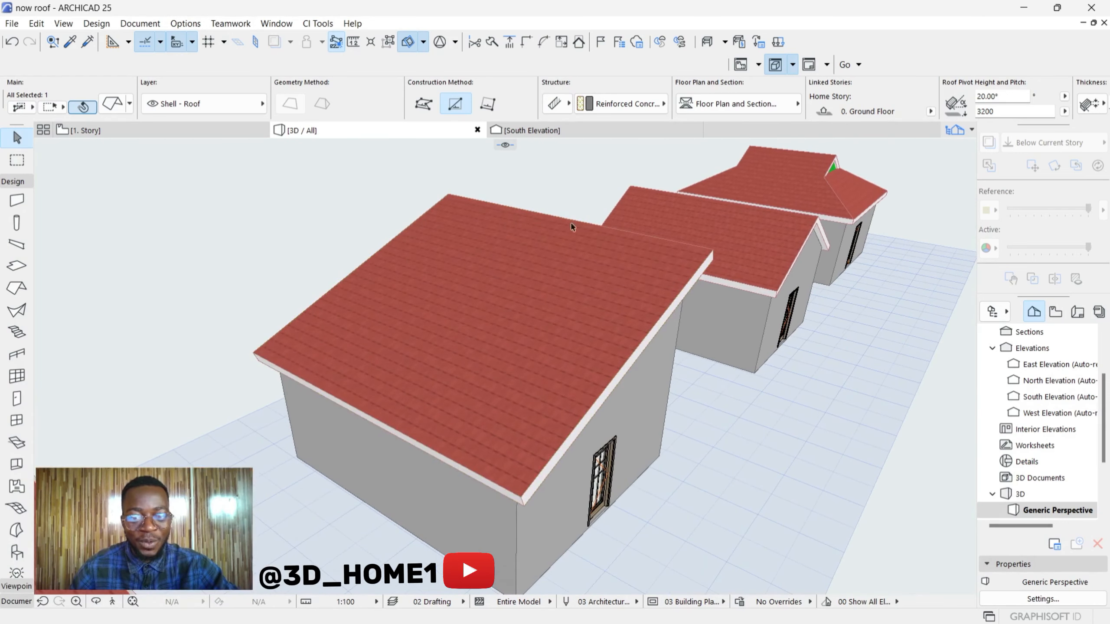
left_click(318, 23)
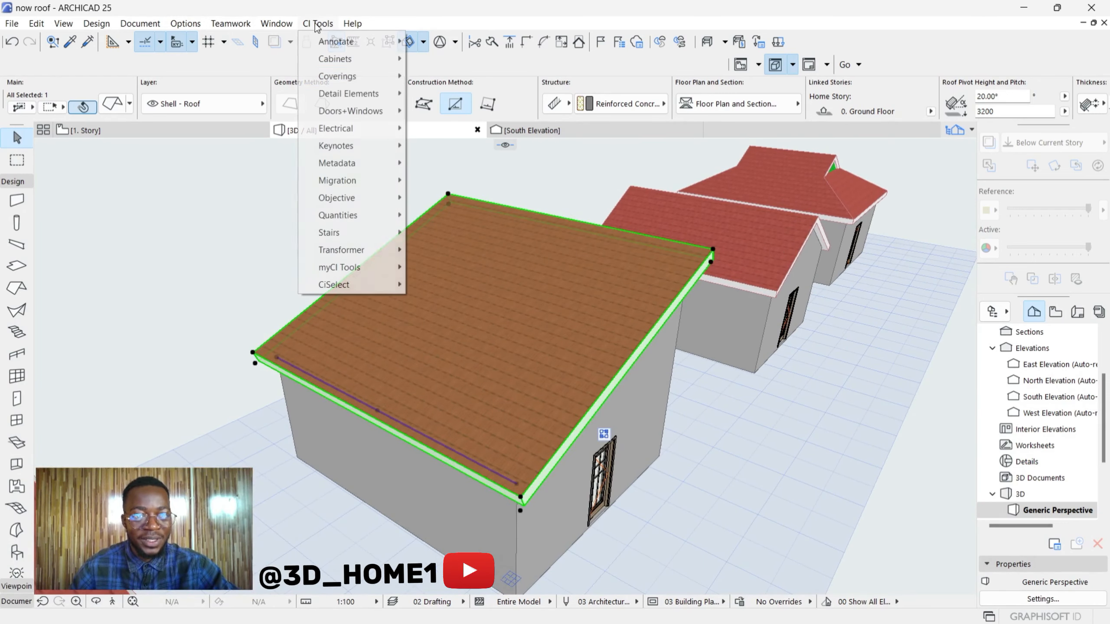
mouse_move(393, 76)
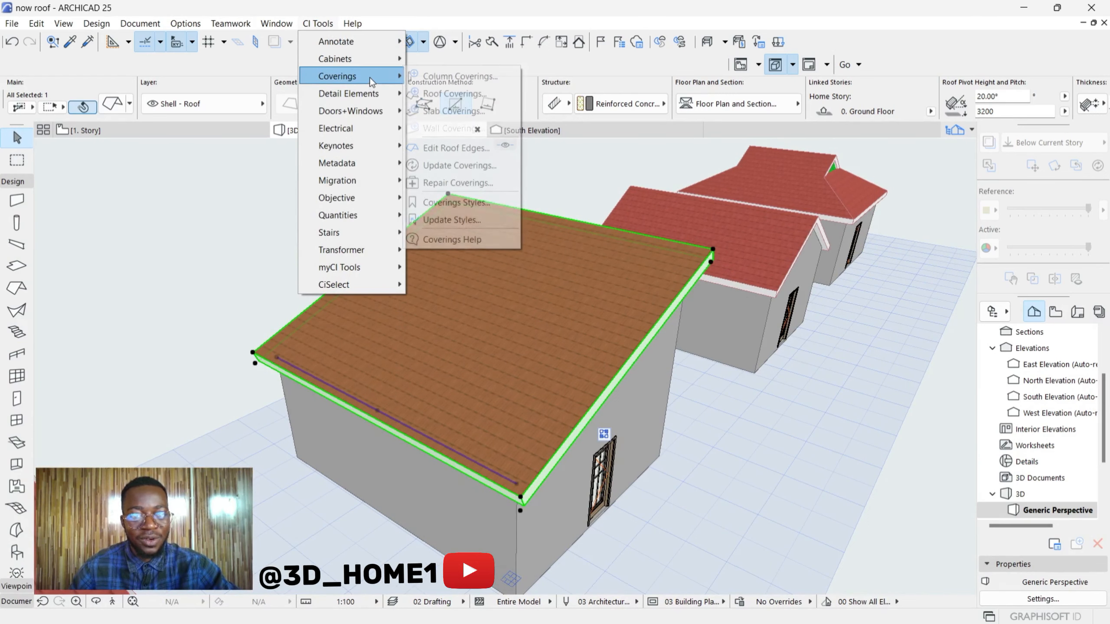
left_click(445, 94)
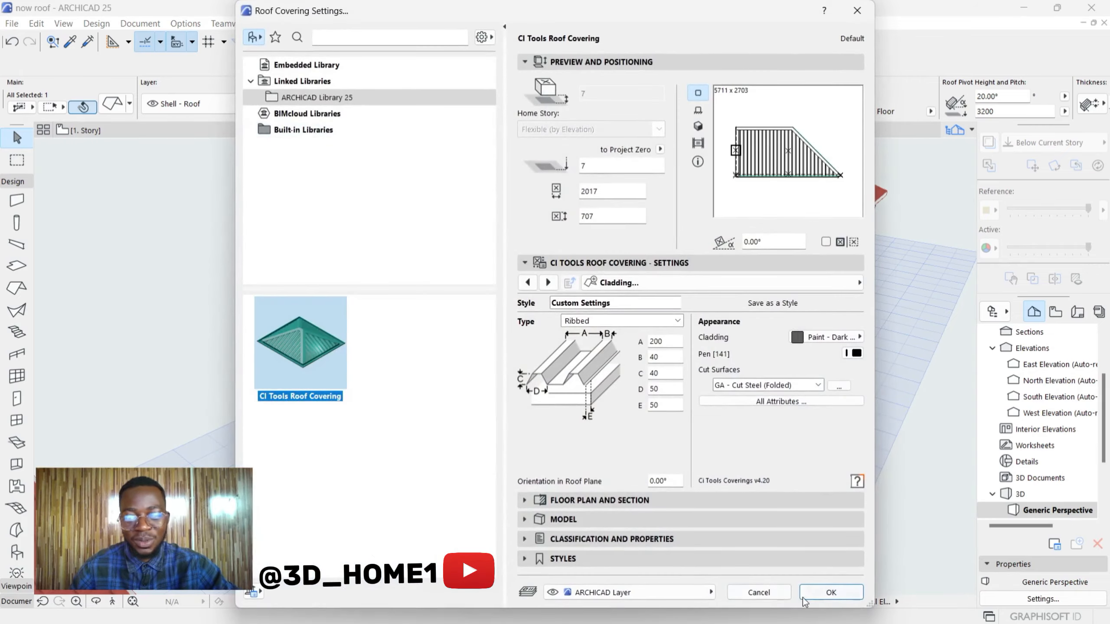
left_click(804, 596)
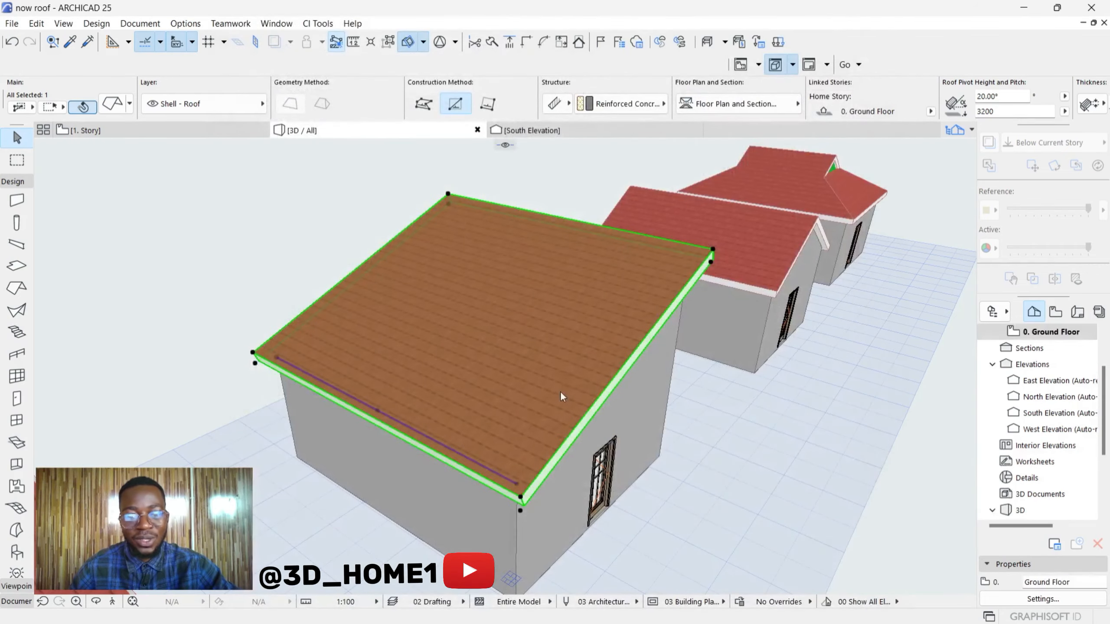
- Examine the rib profile of the new covering close up and along the single-slope roof's sloping edge
scroll(603, 345, "up", 6)
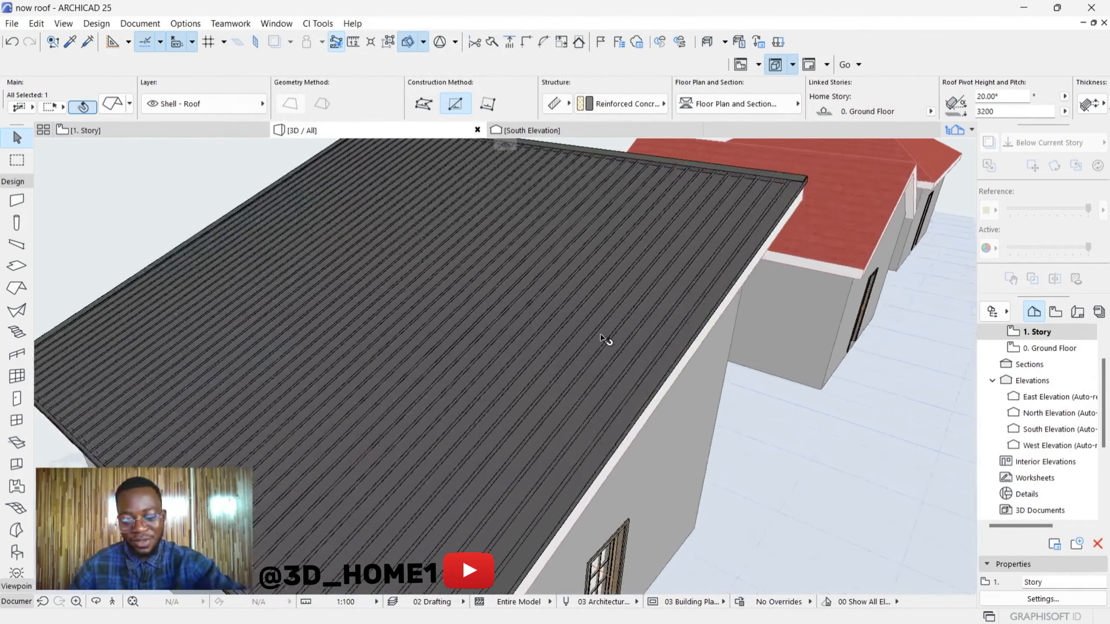
middle_click_drag(626, 340, 321, 435, "shift")
scroll(119, 322, "up", 5)
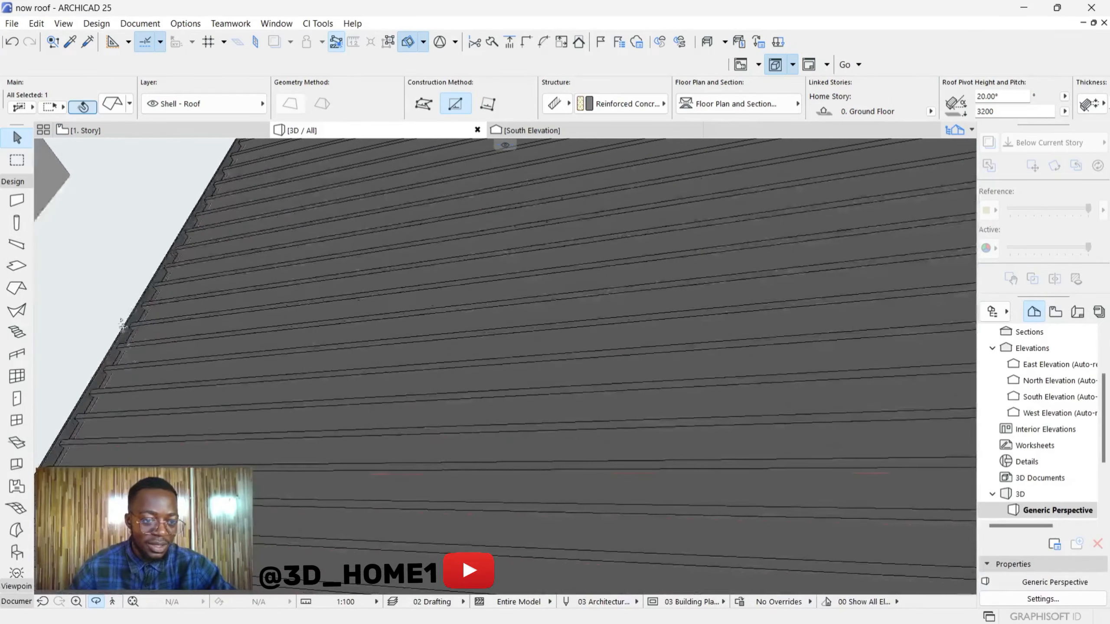
scroll(256, 348, "down", 5)
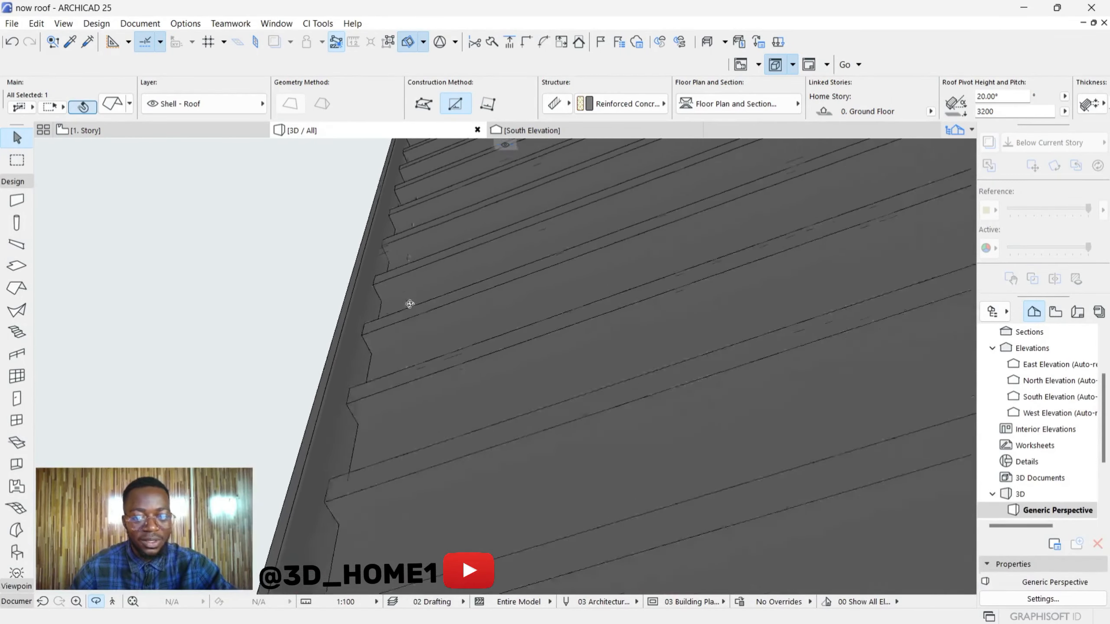
middle_click_drag(460, 334, 746, 401, "shift")
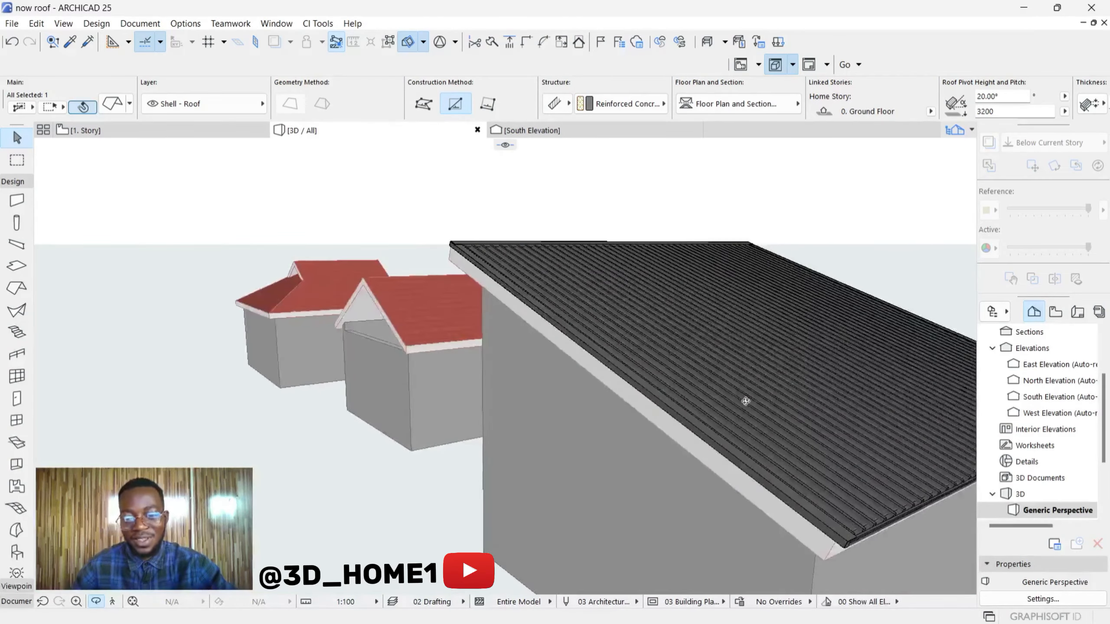
middle_click_drag(662, 453, 739, 454, "shift")
- Examine the covering's flashings and edge trim at the upper corner of the single-slope roof from several angles
scroll(302, 239, "up", 10)
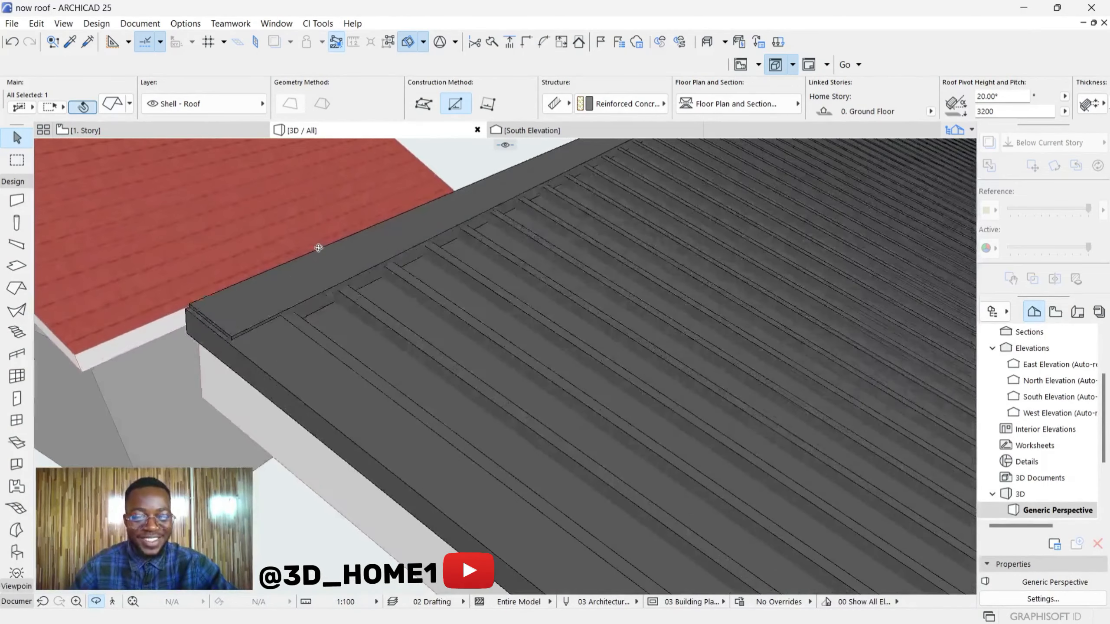
middle_click_drag(219, 307, 537, 249, "shift")
scroll(550, 241, "down", 4)
scroll(522, 327, "up", 2)
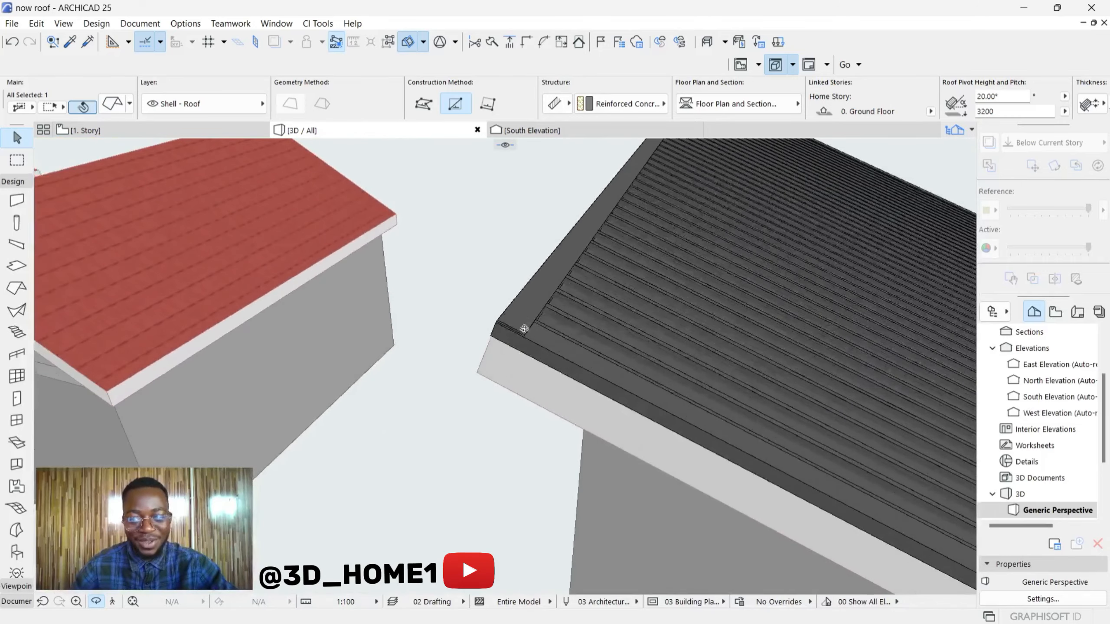
middle_click_drag(523, 327, 376, 326, "shift")
scroll(376, 327, "down", 2)
scroll(280, 281, "up", 2)
scroll(280, 281, "down", 3)
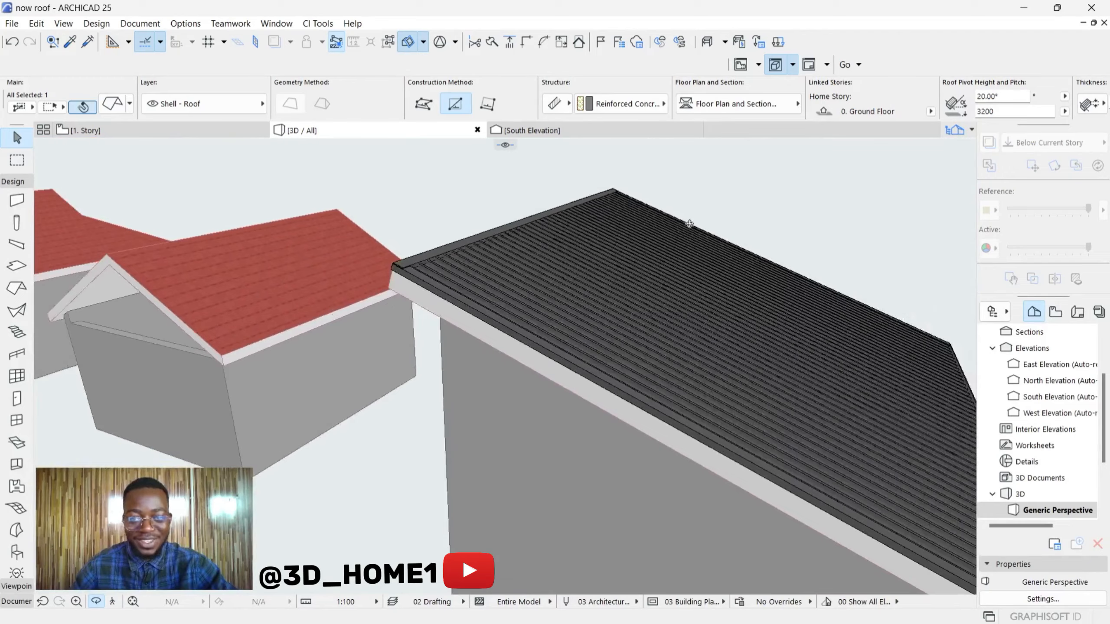
scroll(686, 226, "up", 5)
middle_click_drag(581, 256, 361, 323, "shift")
scroll(364, 323, "down", 10)
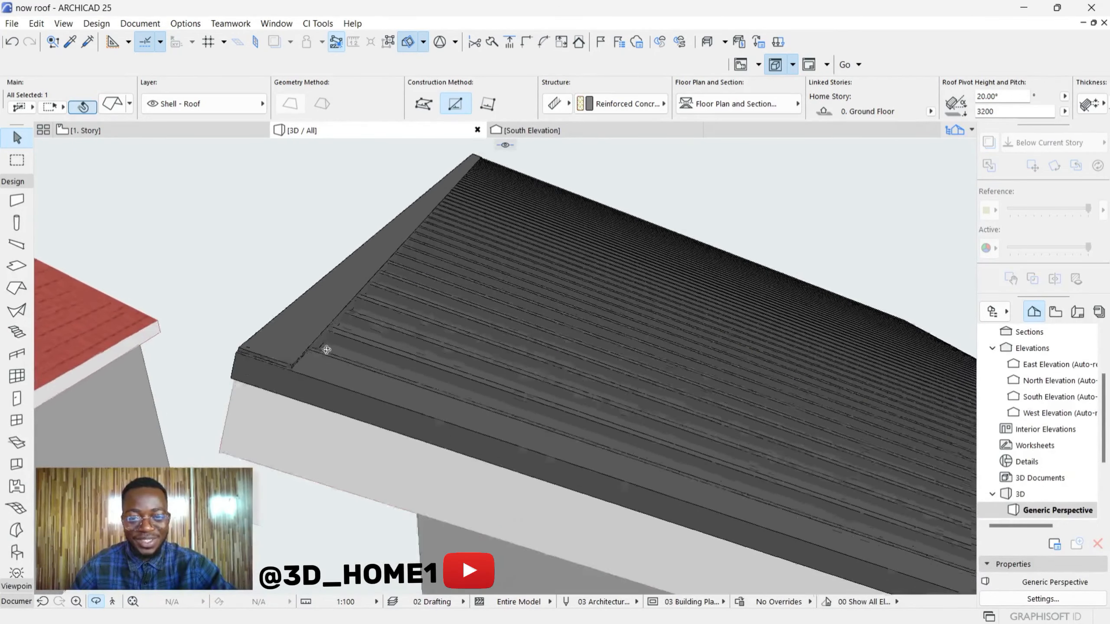